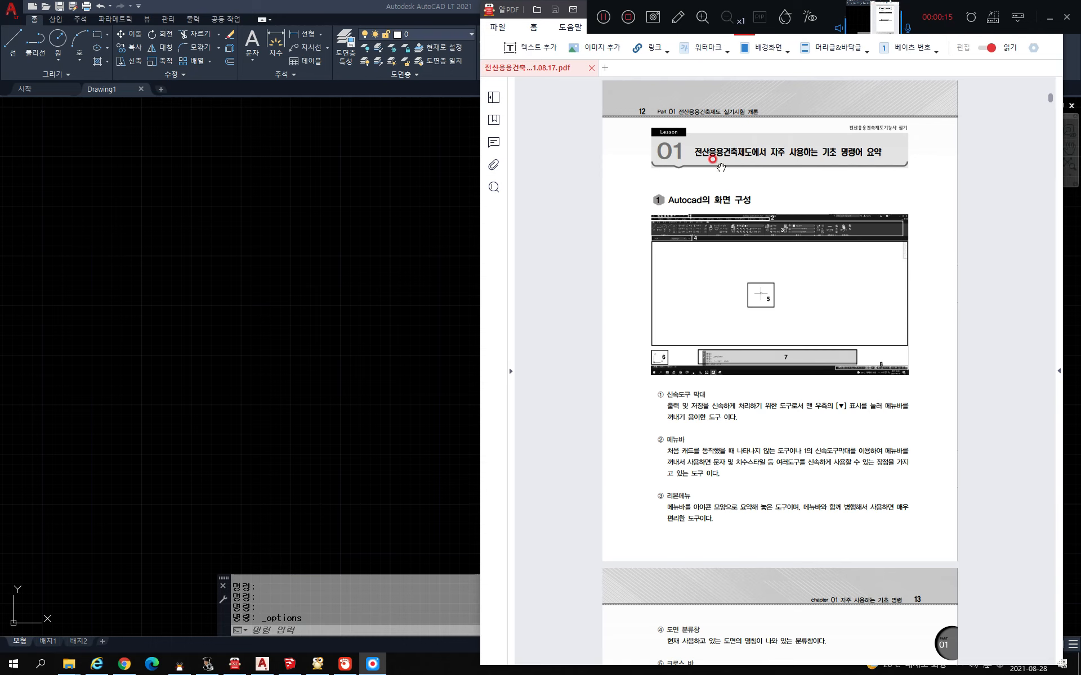
Step: Switch to the AutoCAD LT window and display the classic menu bar above the ribbon
{"action": "left_click", "coordinate": [291, 330]}
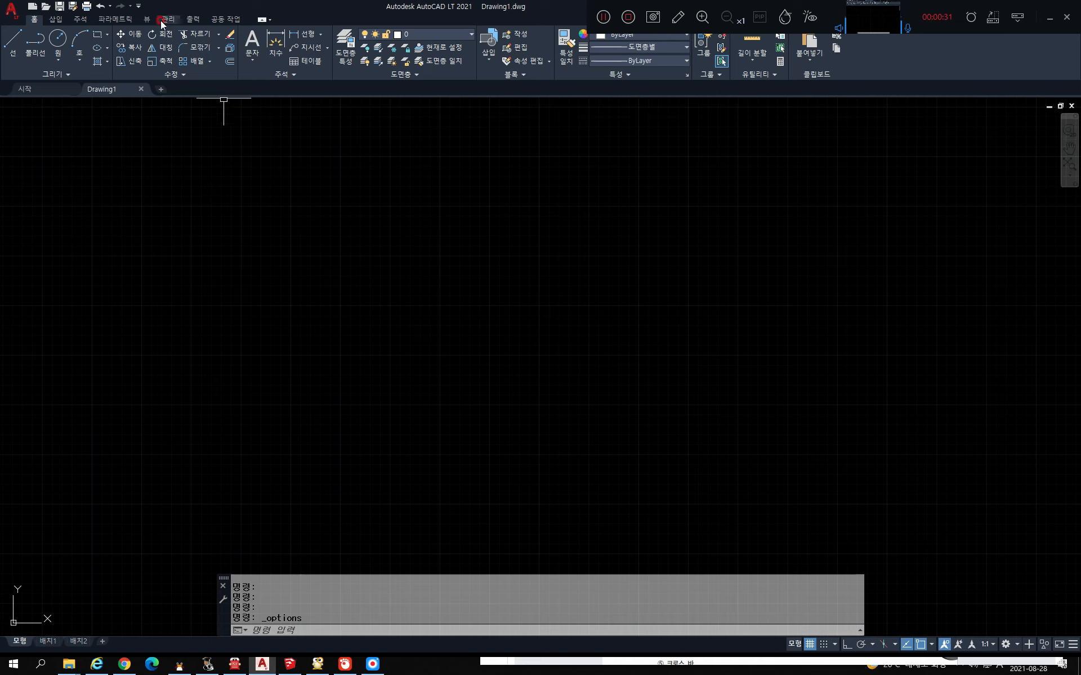
{"action": "left_click", "coordinate": [57, 35]}
{"action": "left_click", "coordinate": [265, 20]}
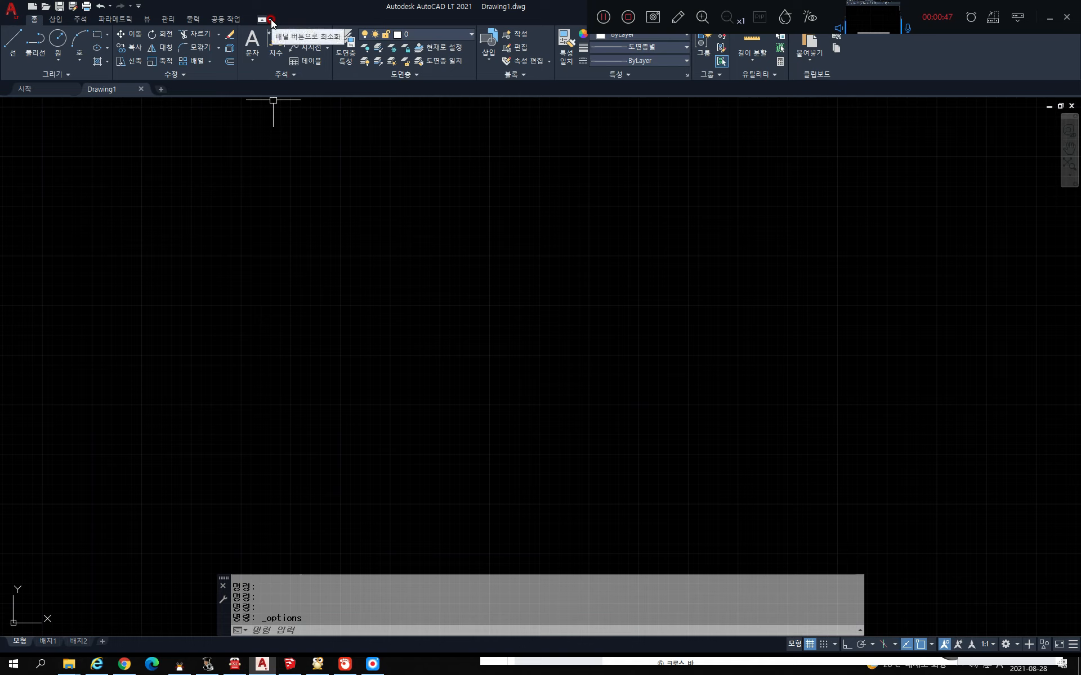
{"action": "left_click", "coordinate": [139, 6]}
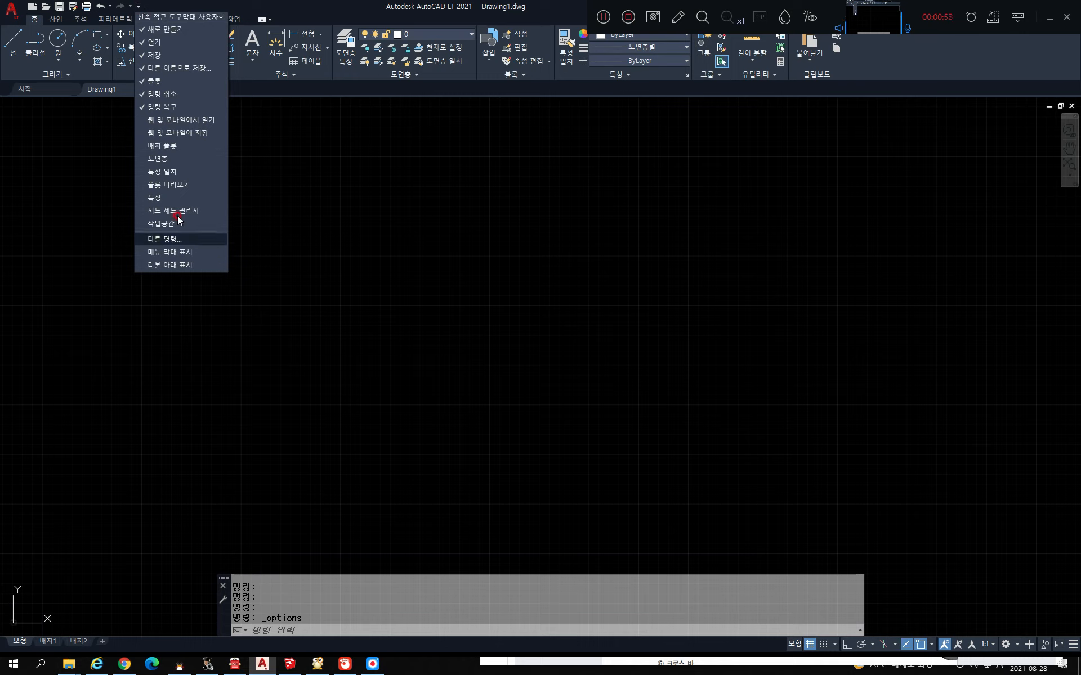
{"action": "left_click", "coordinate": [178, 252]}
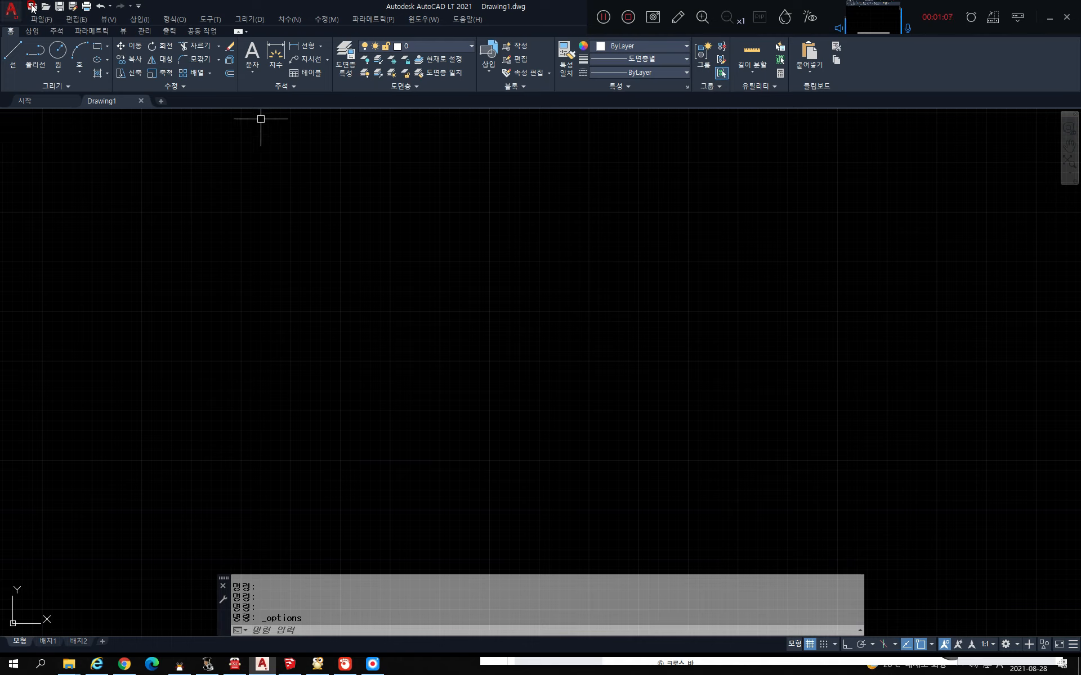
Step: Turn on the Dimension (치수) toolbar and dock it between the ribbon and the drawing area
{"action": "left_click", "coordinate": [170, 19]}
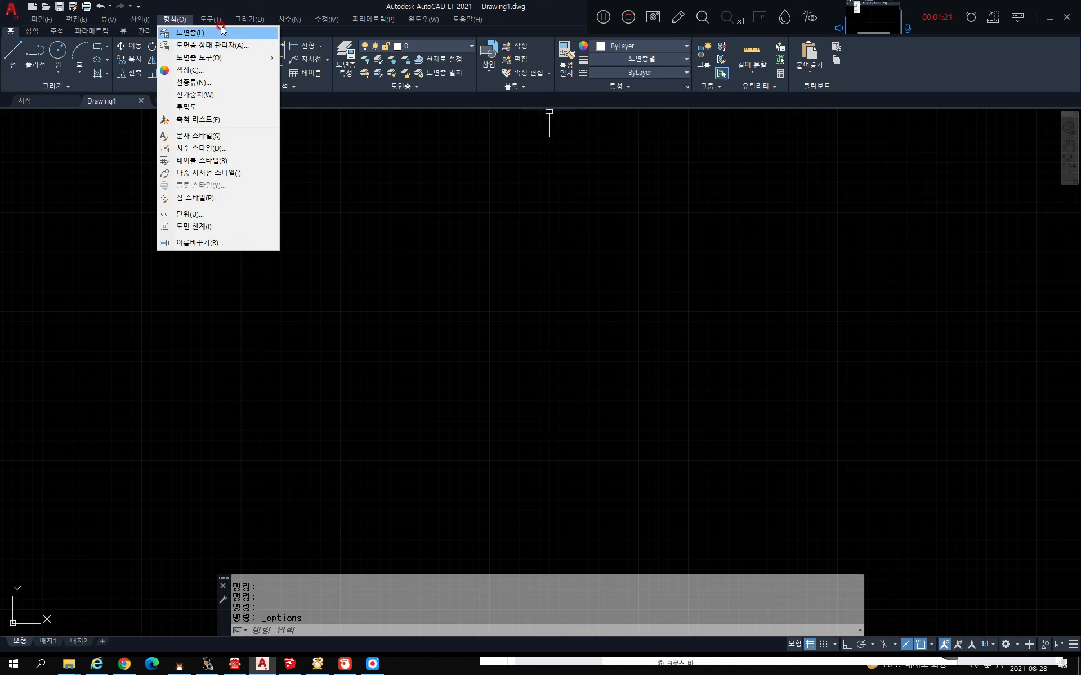
{"action": "mouse_move", "coordinate": [219, 22]}
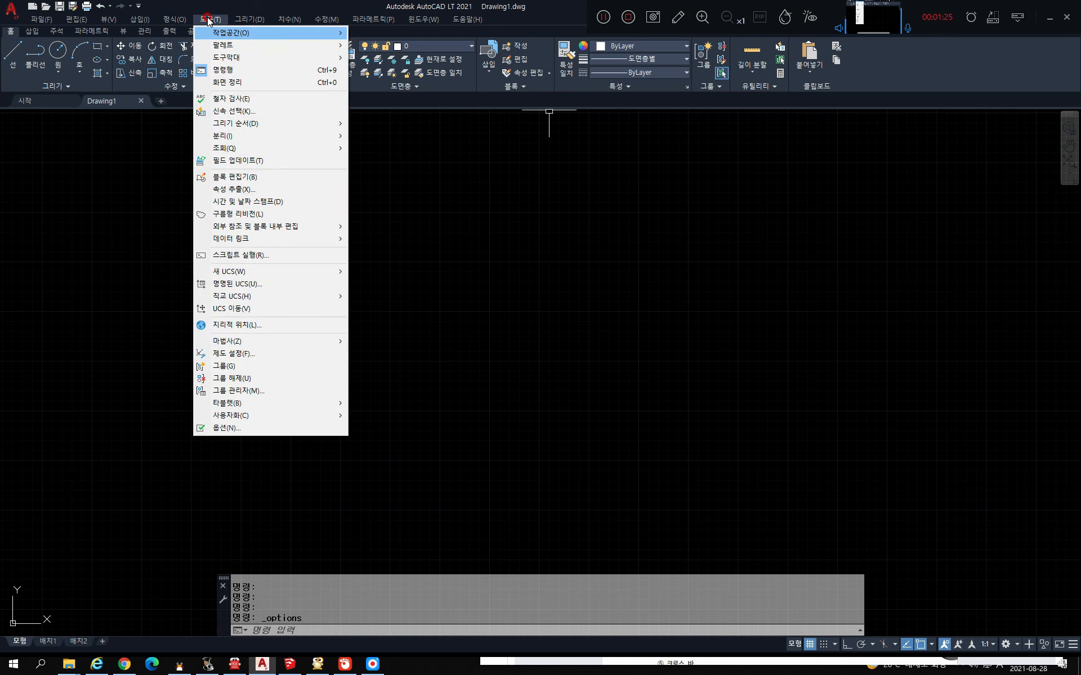
{"action": "mouse_move", "coordinate": [233, 60]}
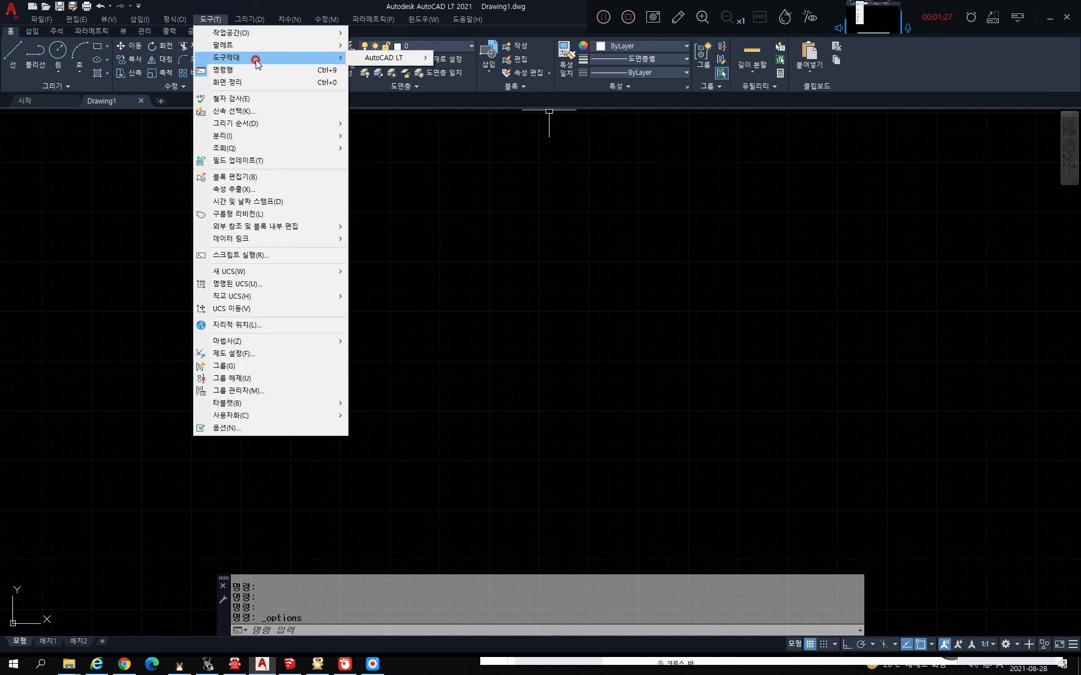
{"action": "mouse_move", "coordinate": [363, 62]}
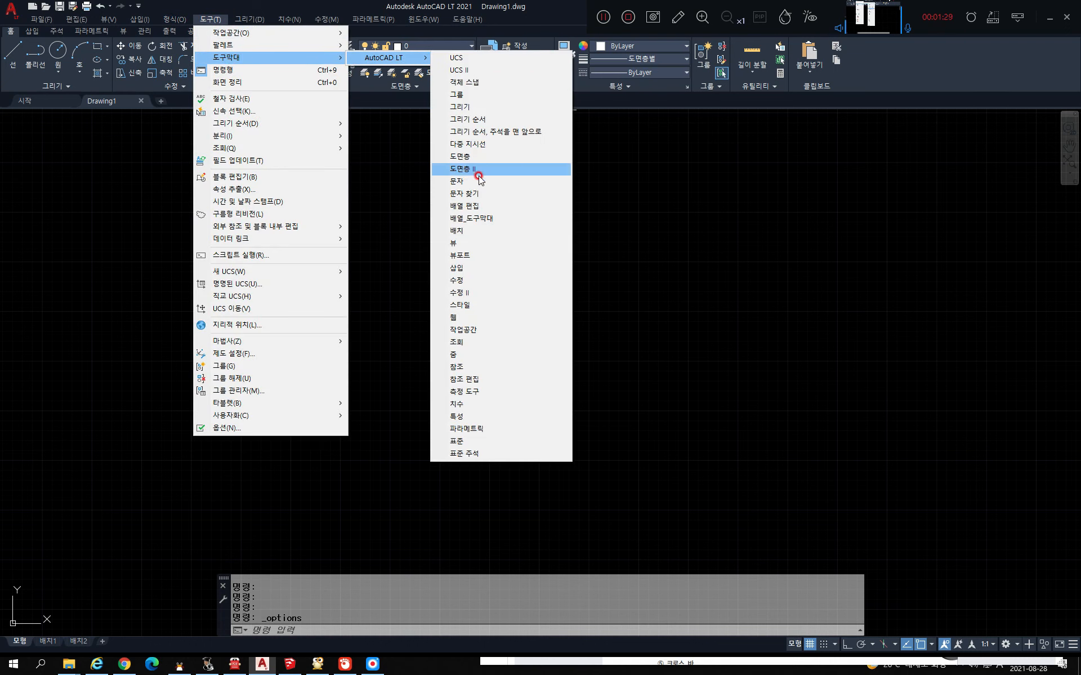
{"action": "left_click", "coordinate": [463, 405]}
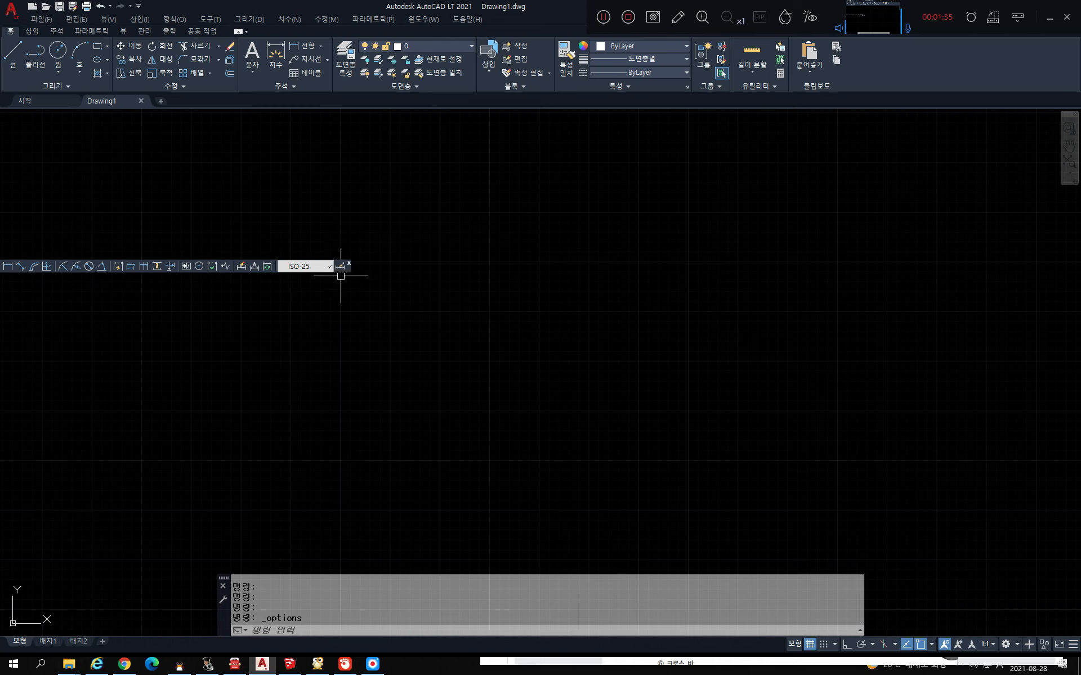
{"action": "left_click_drag", "start_coordinate": [350, 273], "coordinate": [520, 281]}
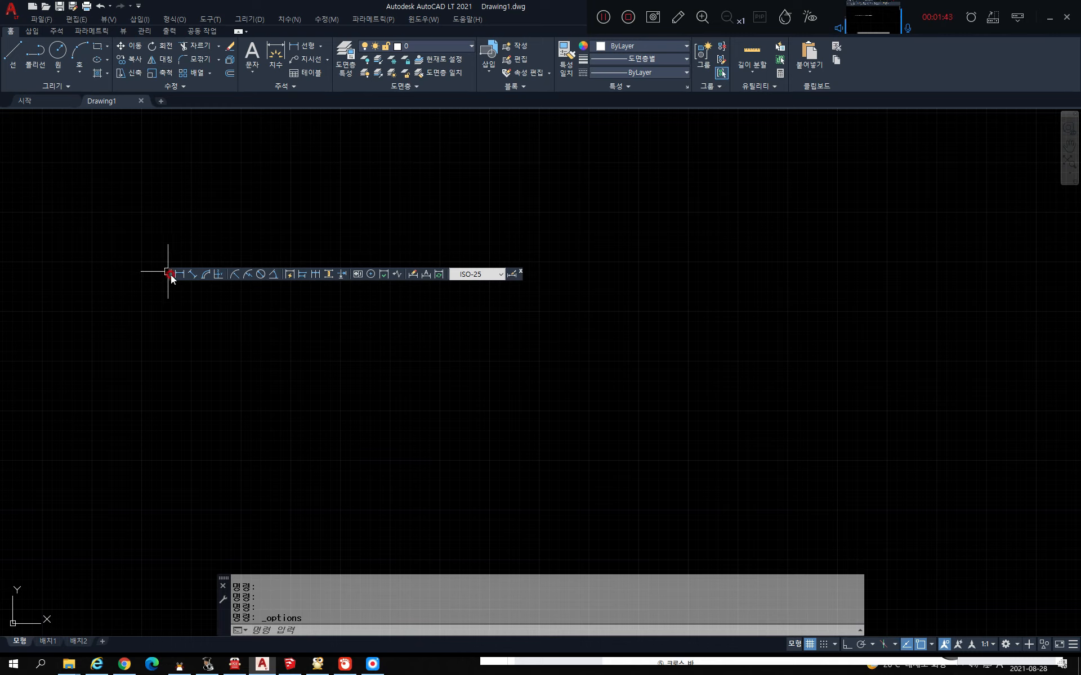
{"action": "left_click_drag", "start_coordinate": [171, 279], "coordinate": [34, 118]}
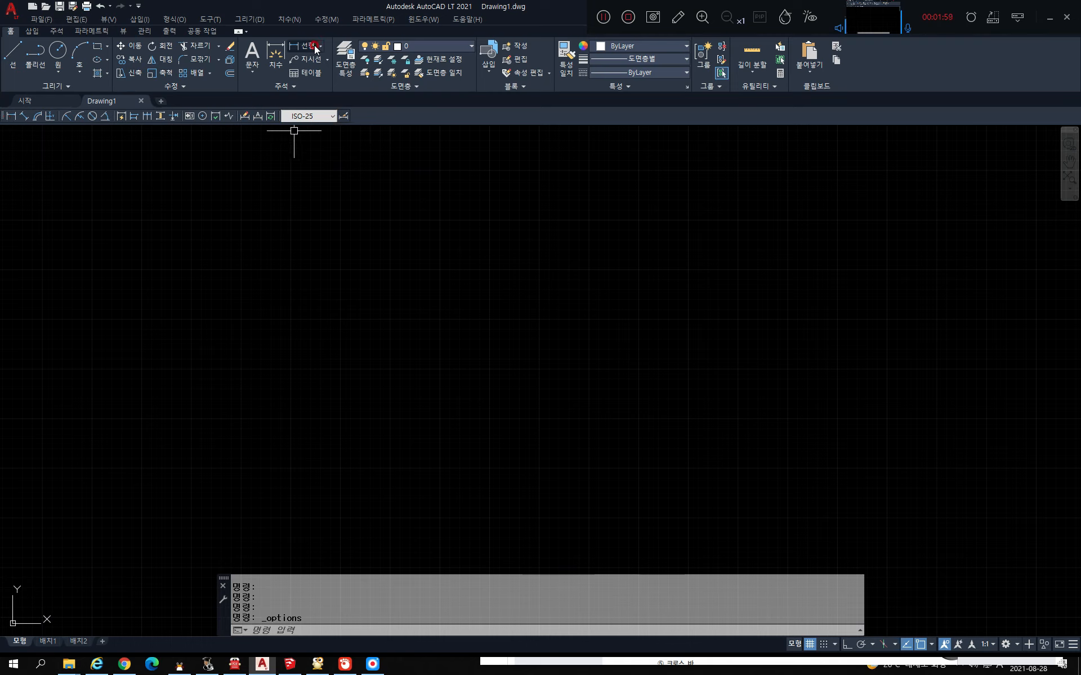
Step: Examine the annotation tools and the style lists for text, dimensions, multileaders and tables
{"action": "left_click", "coordinate": [306, 86]}
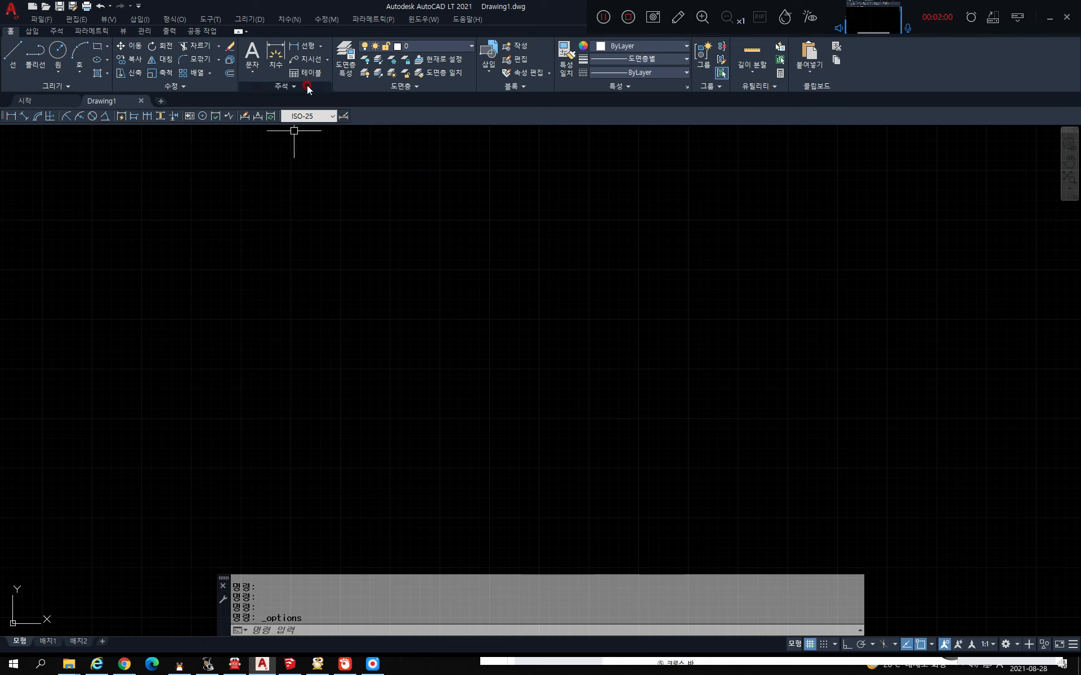
{"action": "left_click", "coordinate": [252, 75]}
{"action": "left_click", "coordinate": [327, 49]}
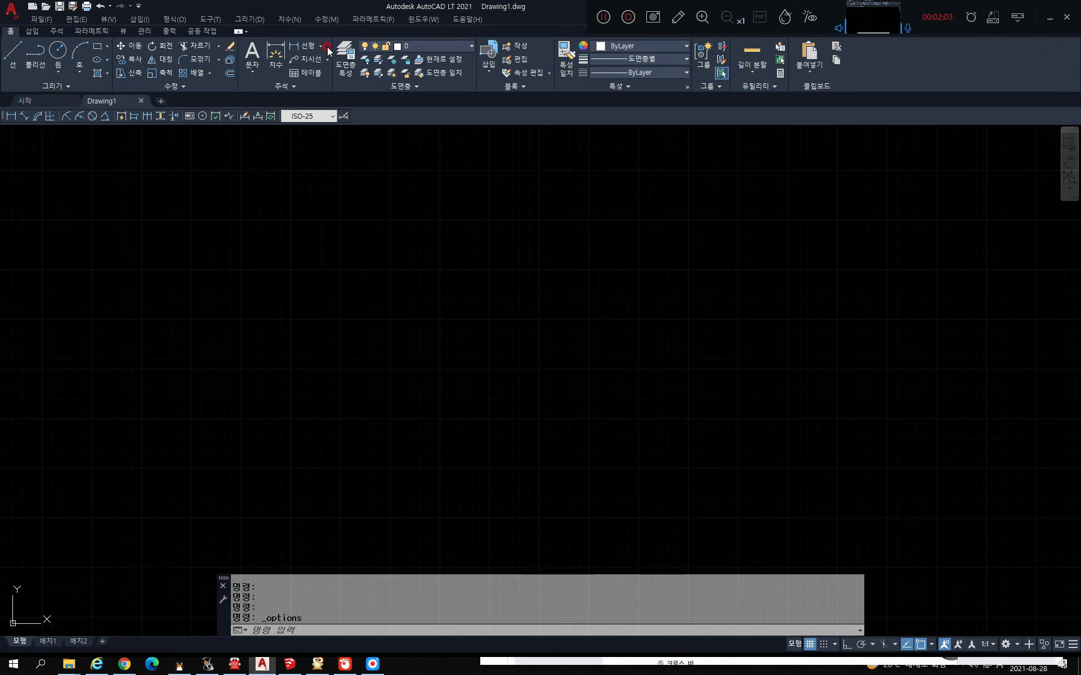
{"action": "left_click", "coordinate": [322, 48]}
{"action": "left_click", "coordinate": [322, 48]}
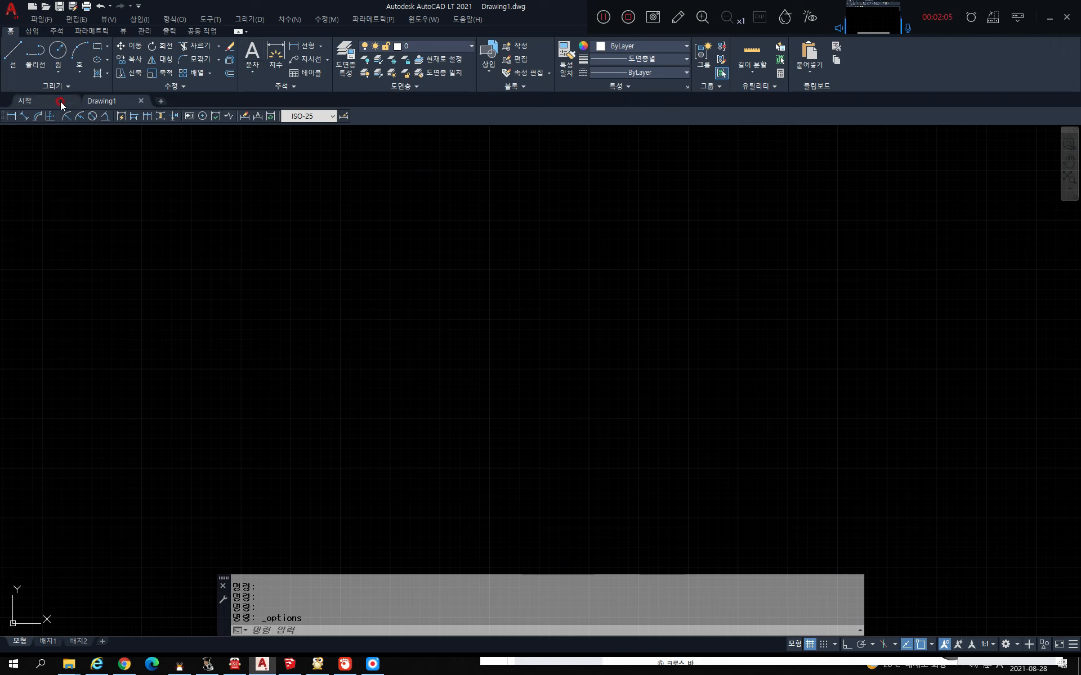
{"action": "left_click", "coordinate": [280, 88]}
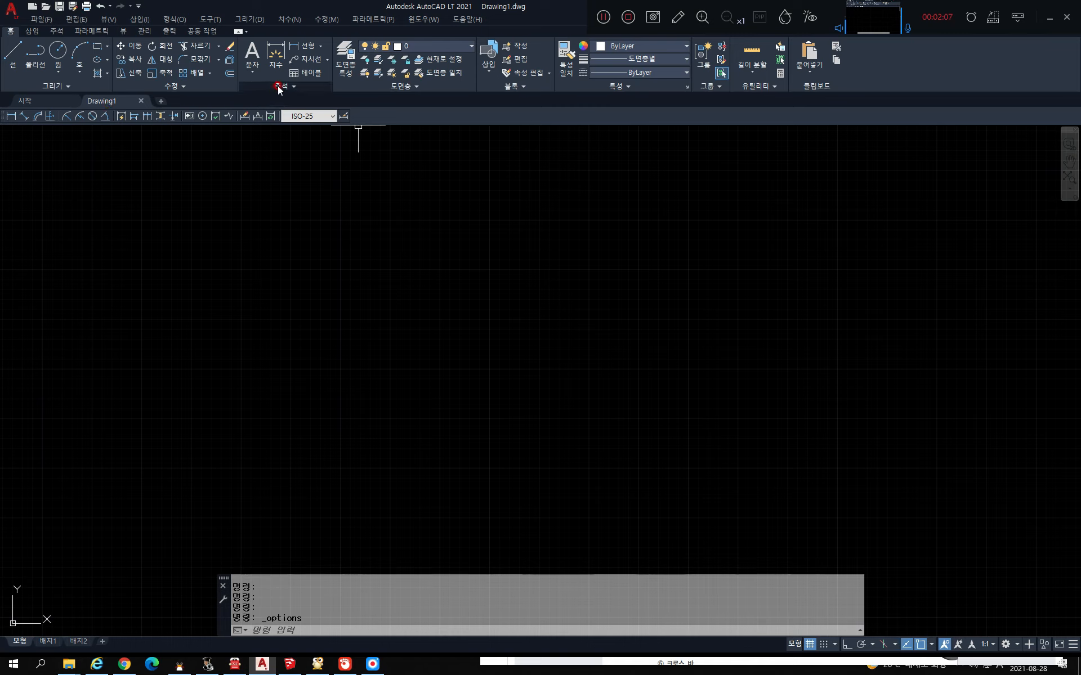
{"action": "left_click", "coordinate": [295, 88]}
{"action": "left_click", "coordinate": [292, 87]}
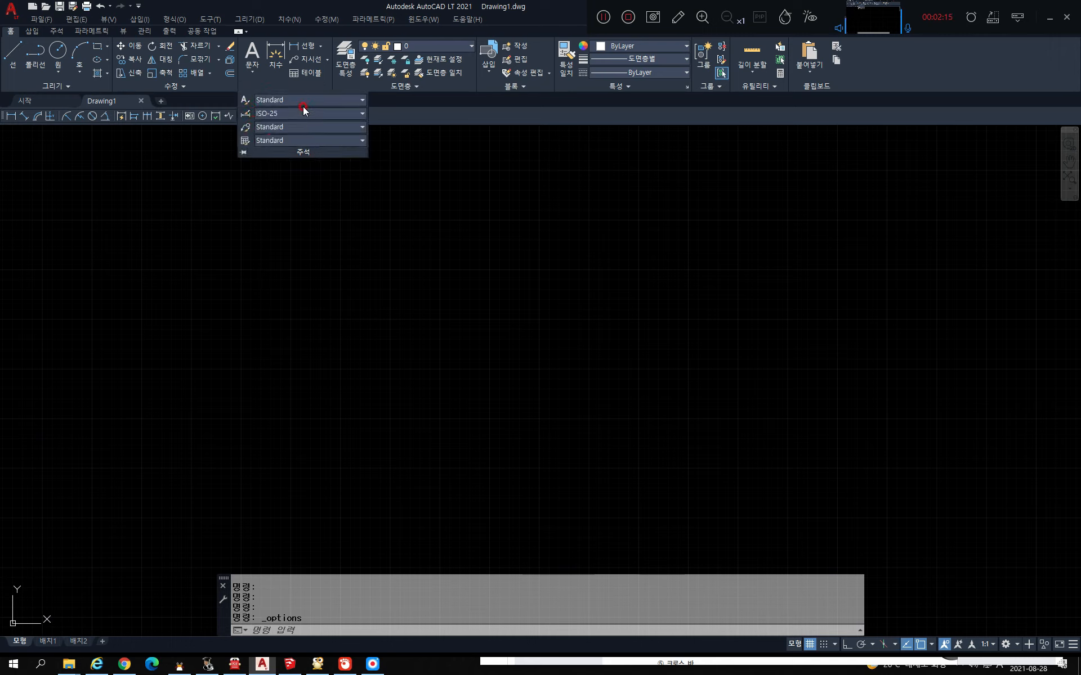
{"action": "left_click", "coordinate": [226, 220]}
{"action": "left_click", "coordinate": [222, 193]}
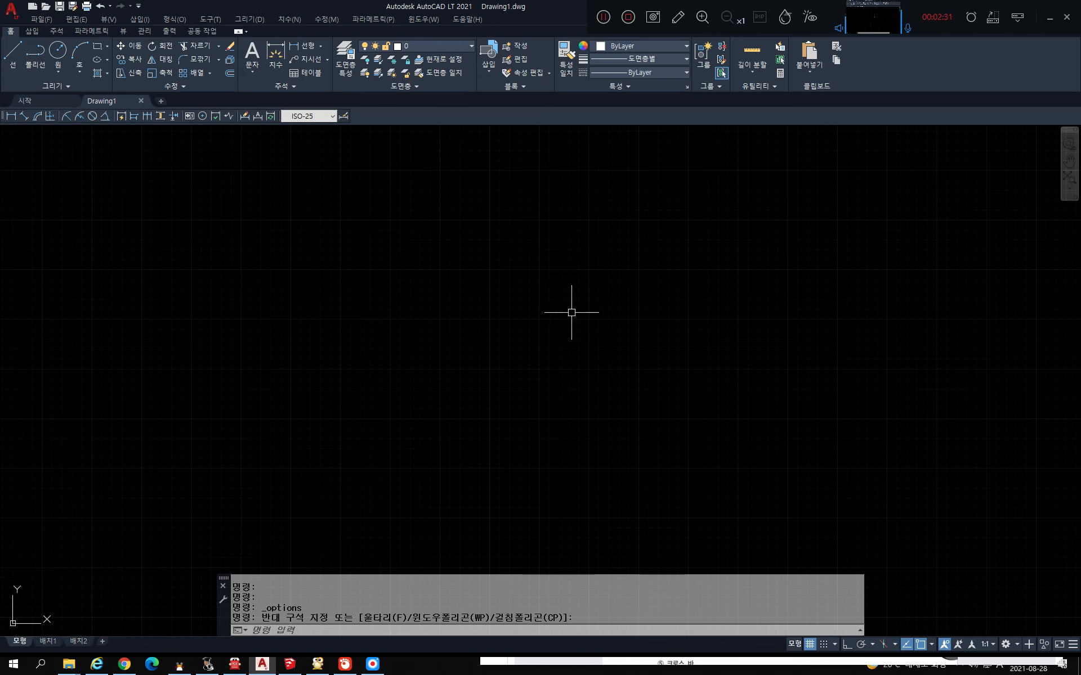
Step: Zoom to the whole drawing area with the All option and turn off the background grid
{"action": "type", "text": "z"}
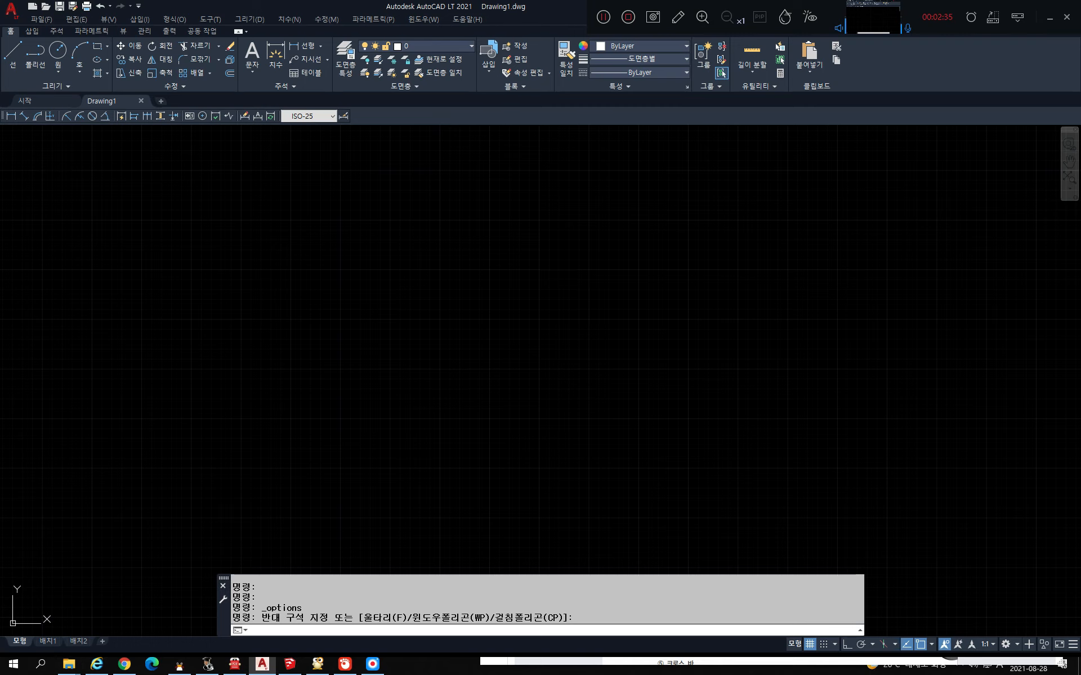
{"action": "type", "text": "z"}
{"action": "key", "text": "Return"}
{"action": "type", "text": "a"}
{"action": "key", "text": "Return"}
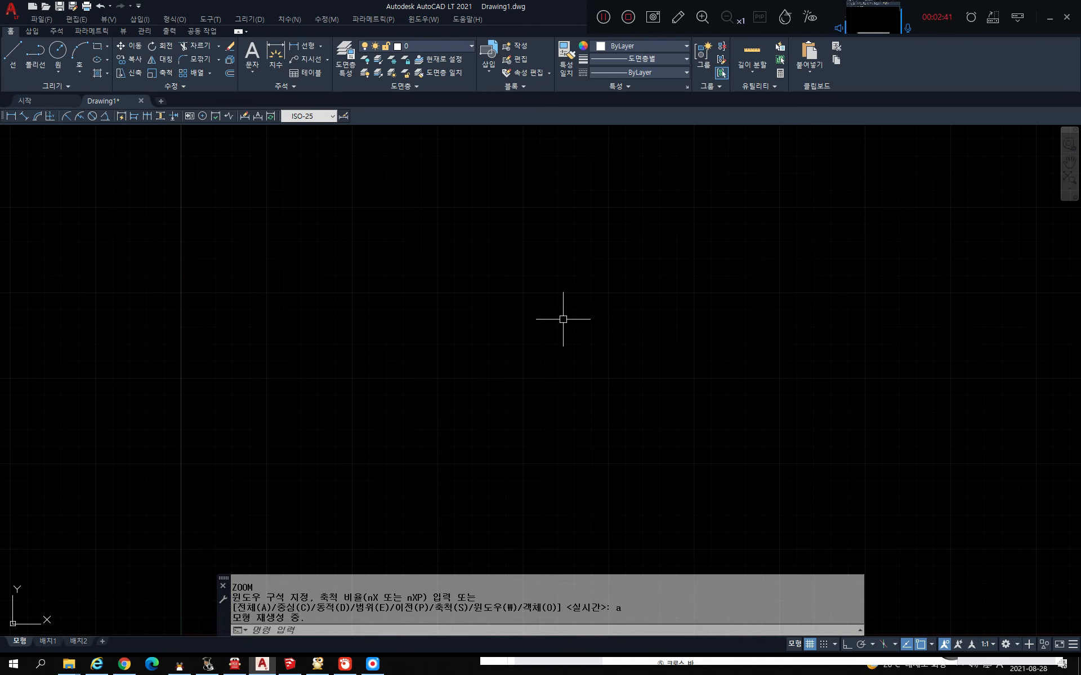
{"action": "scroll", "coordinate": [564, 319], "scroll_direction": "down", "scroll_amount": 3}
{"action": "scroll", "coordinate": [563, 319], "scroll_direction": "up", "scroll_amount": 2}
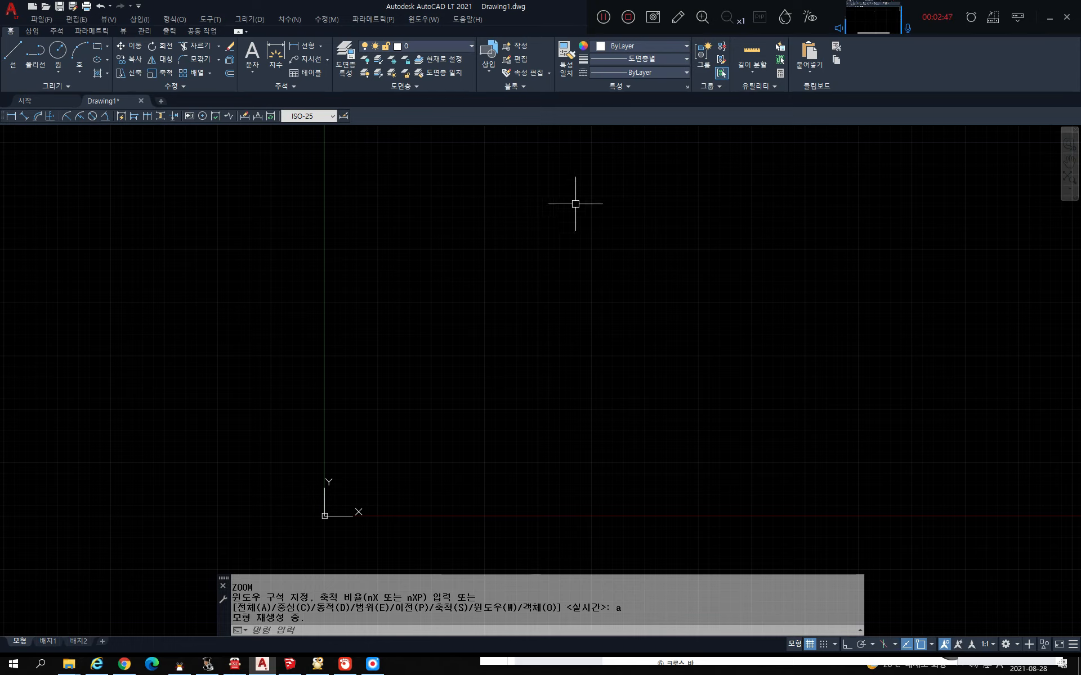
{"action": "left_click", "coordinate": [789, 588]}
{"action": "left_click", "coordinate": [809, 644]}
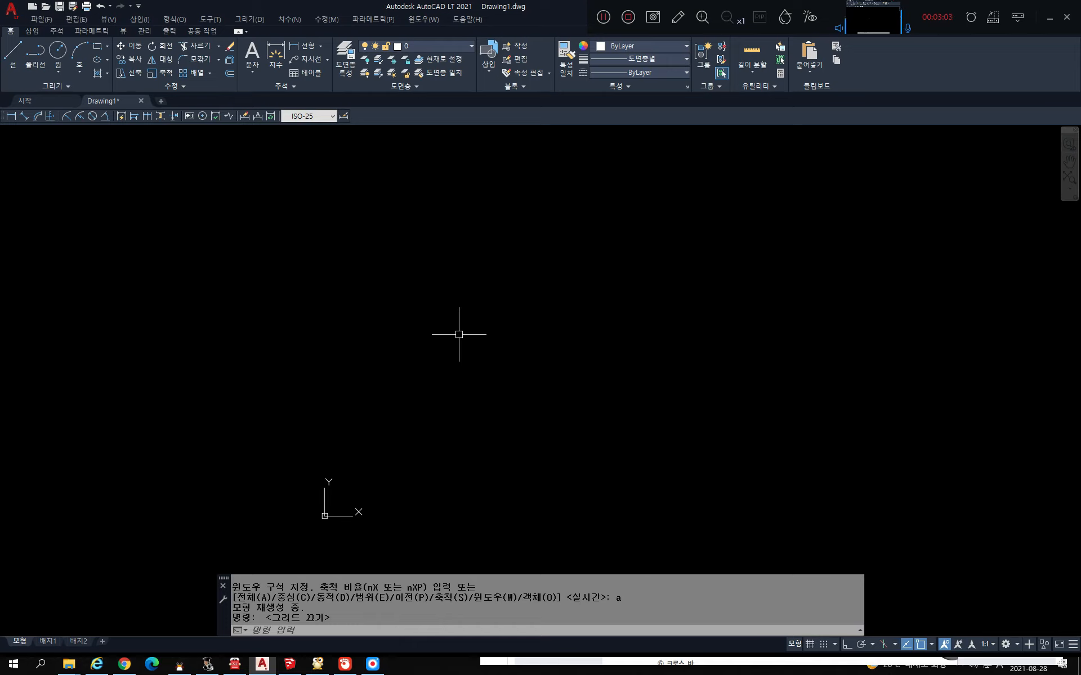
Step: Turn on Ortho mode and draw a long horizontal line slightly above the UCS origin
{"action": "type", "text": "L"}
{"action": "key", "text": "Return"}
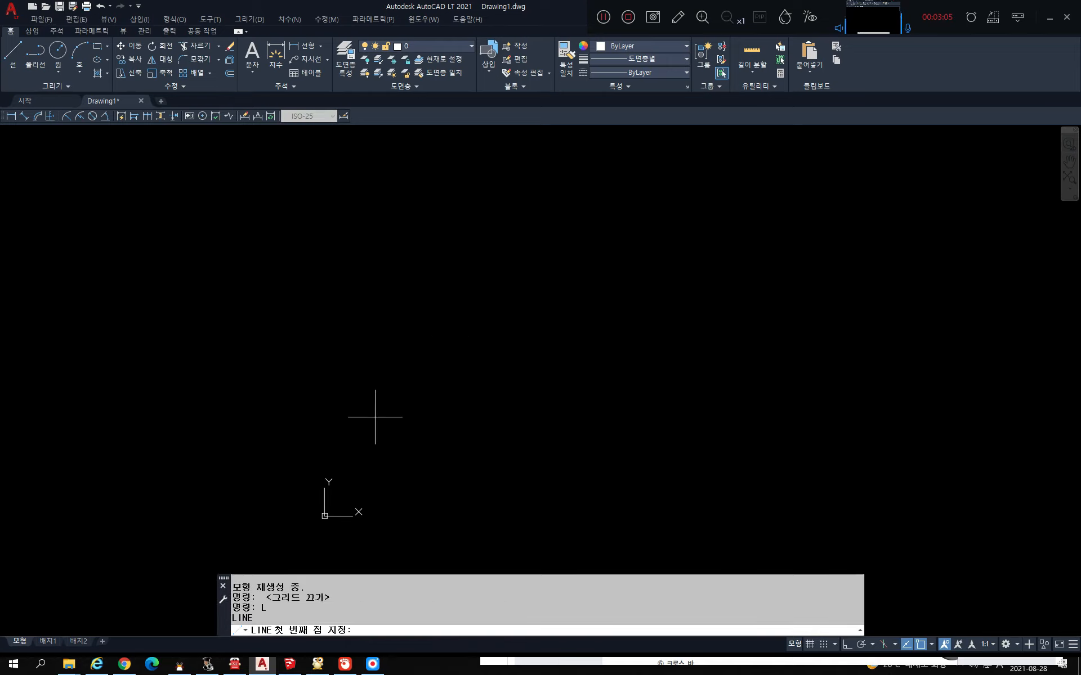
{"action": "left_click", "coordinate": [349, 459]}
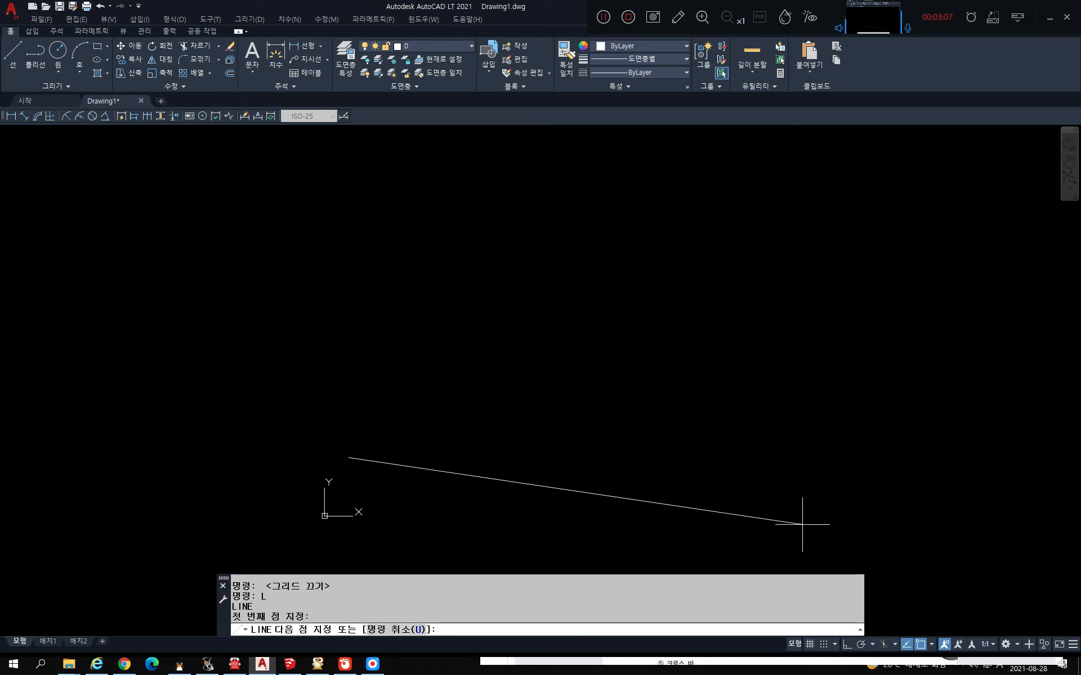
{"action": "key", "text": "F8"}
{"action": "left_click", "coordinate": [1000, 459]}
{"action": "key", "text": "Return"}
Step: Draw a vertical line that crosses the horizontal line near its left end
{"action": "key", "text": "Return"}
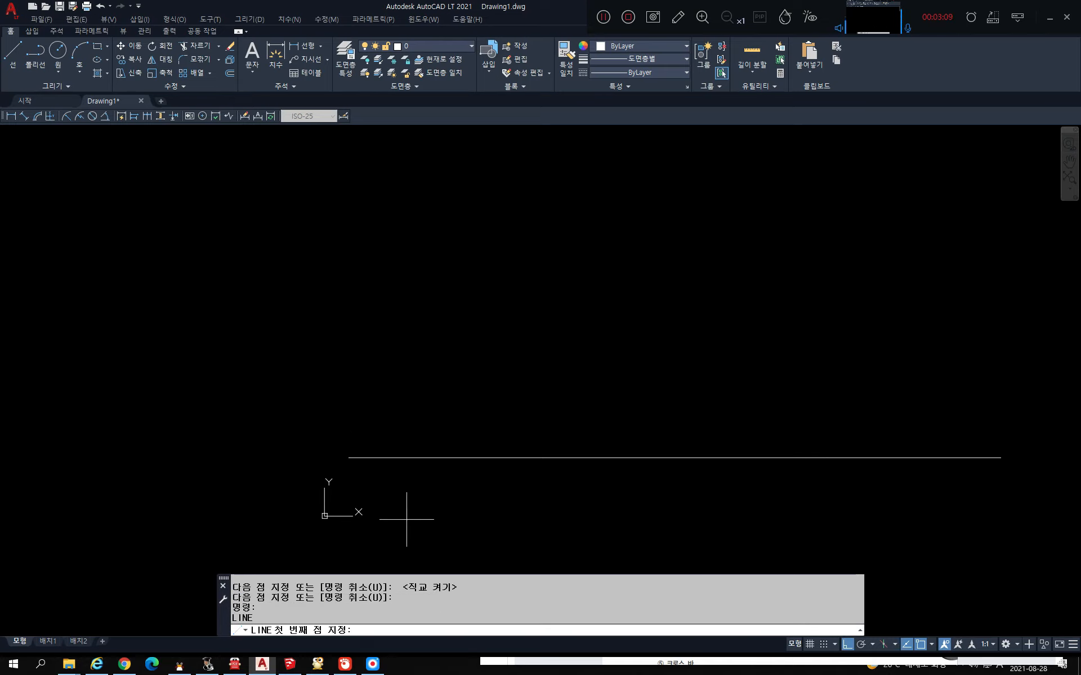
{"action": "left_click", "coordinate": [415, 514]}
{"action": "left_click", "coordinate": [398, 184]}
{"action": "key", "text": "Return"}
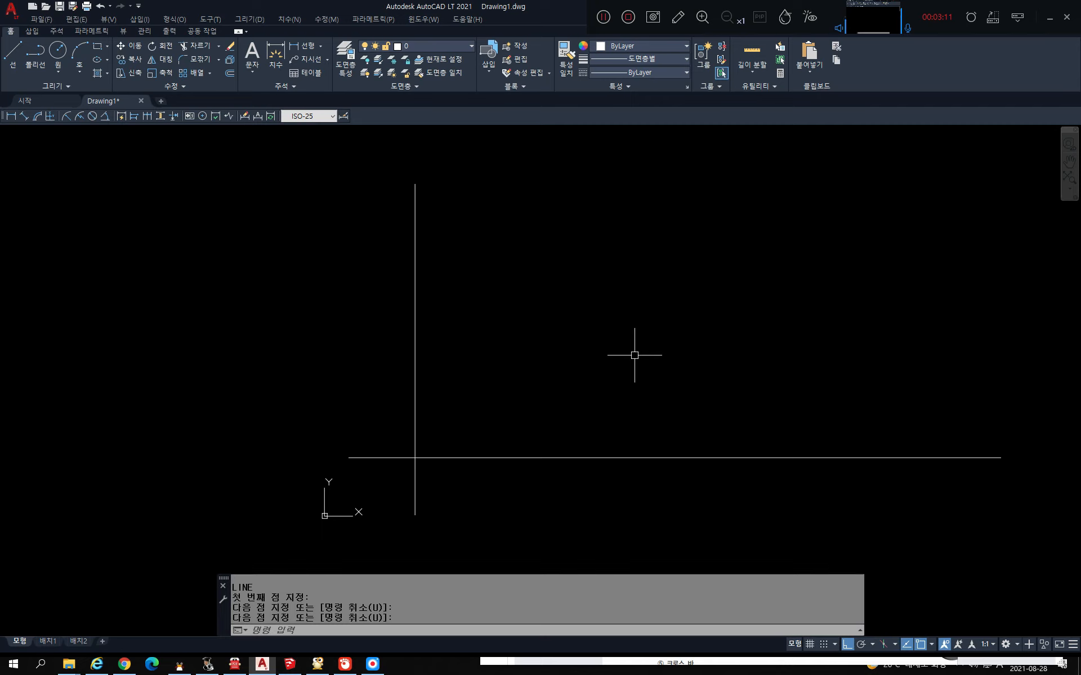
Step: Offset the vertical line 8500 to its right side
{"action": "type", "text": "o"}
{"action": "key", "text": "Return"}
{"action": "type", "text": "8"}
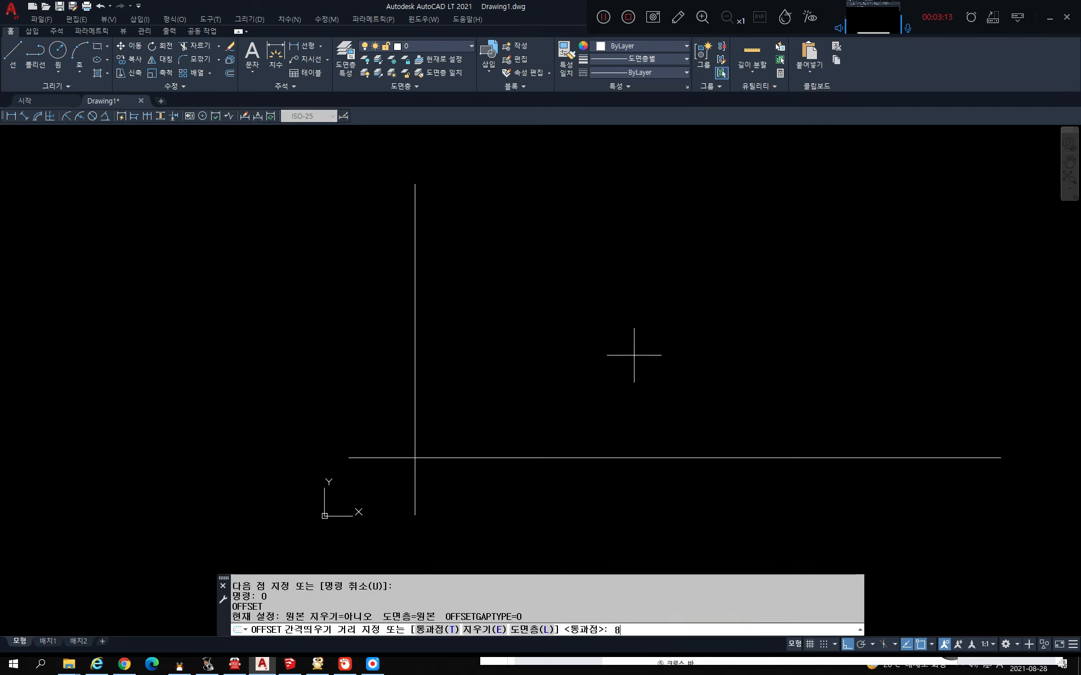
{"action": "key", "text": "BackSpace"}
{"action": "key", "text": "BackSpace"}
{"action": "key", "text": "BackSpace"}
{"action": "type", "text": "500"}
{"action": "key", "text": "Return"}
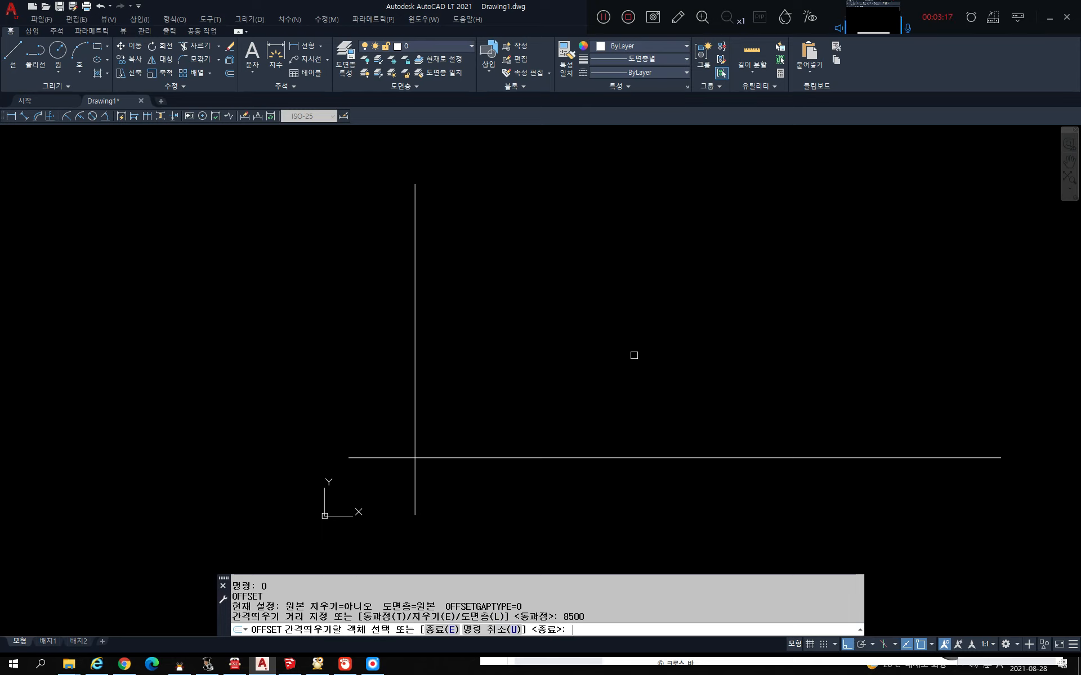
{"action": "left_click", "coordinate": [415, 323]}
{"action": "left_click", "coordinate": [626, 336]}
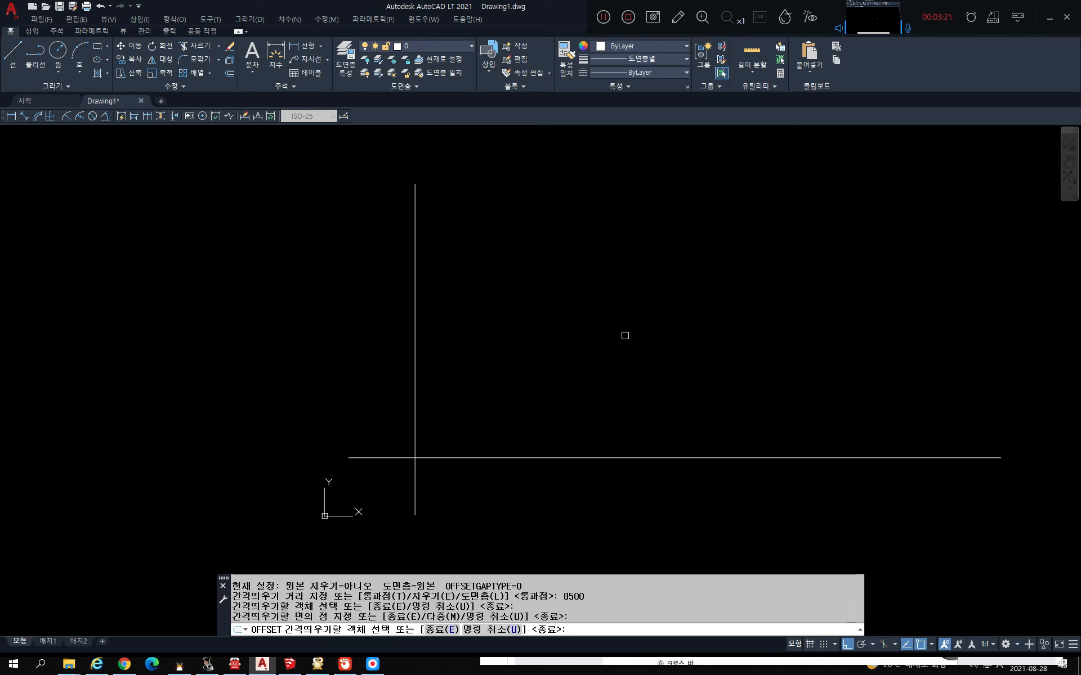
{"action": "key", "text": "Return"}
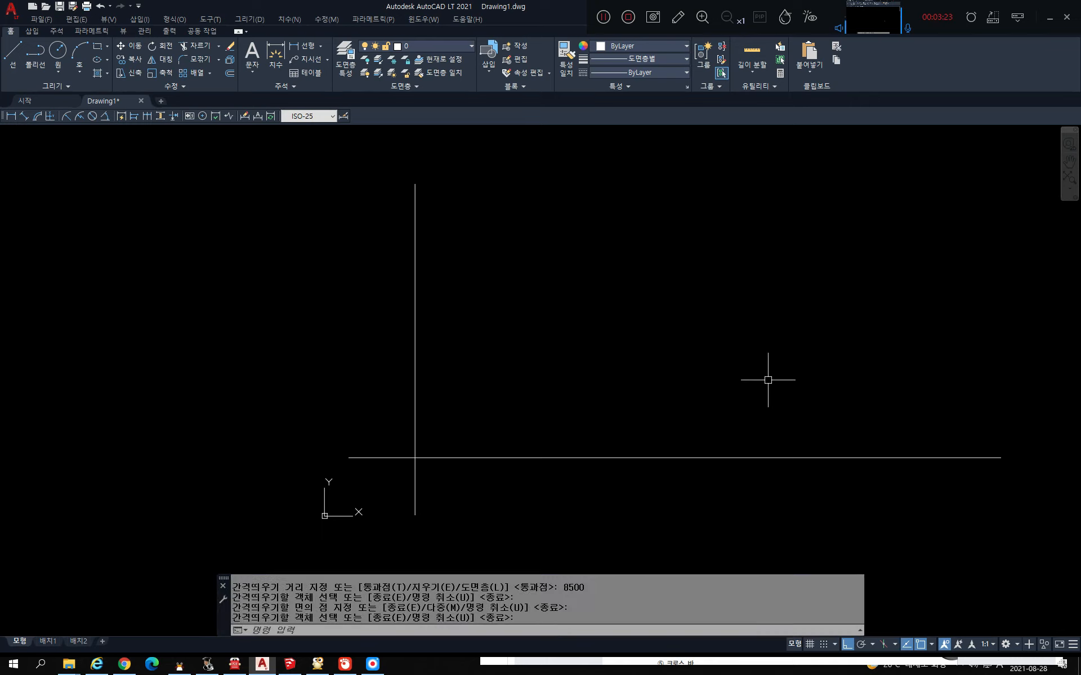
Step: Examine the spacing between the original lines and the offset copy, using Zoom All, and return the view to the crossing lines
{"action": "scroll", "coordinate": [750, 377], "scroll_direction": "down", "scroll_amount": 6}
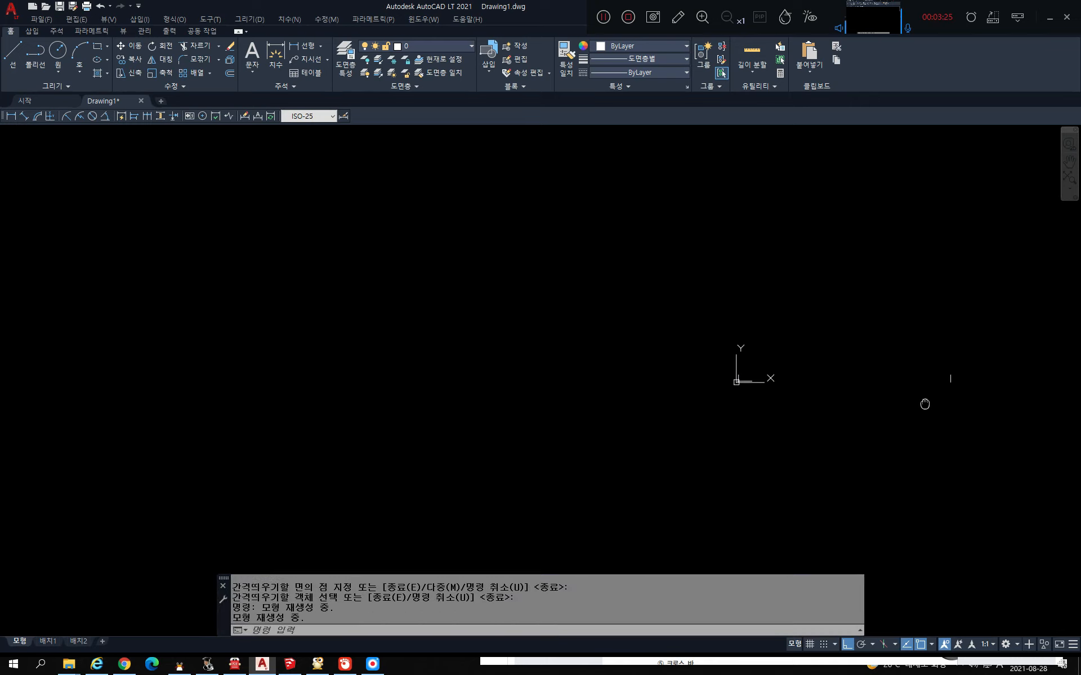
{"action": "middle_click_drag", "start_coordinate": [881, 413], "coordinate": [775, 447]}
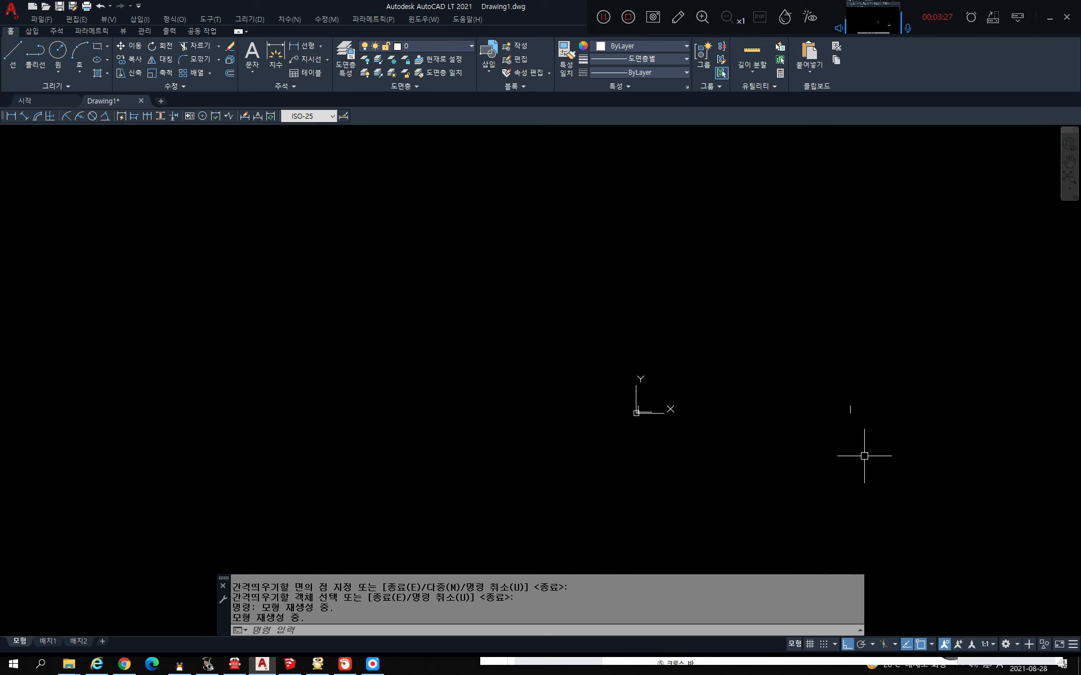
{"action": "type", "text": "z"}
{"action": "key", "text": "Return"}
{"action": "type", "text": "a"}
{"action": "key", "text": "Return"}
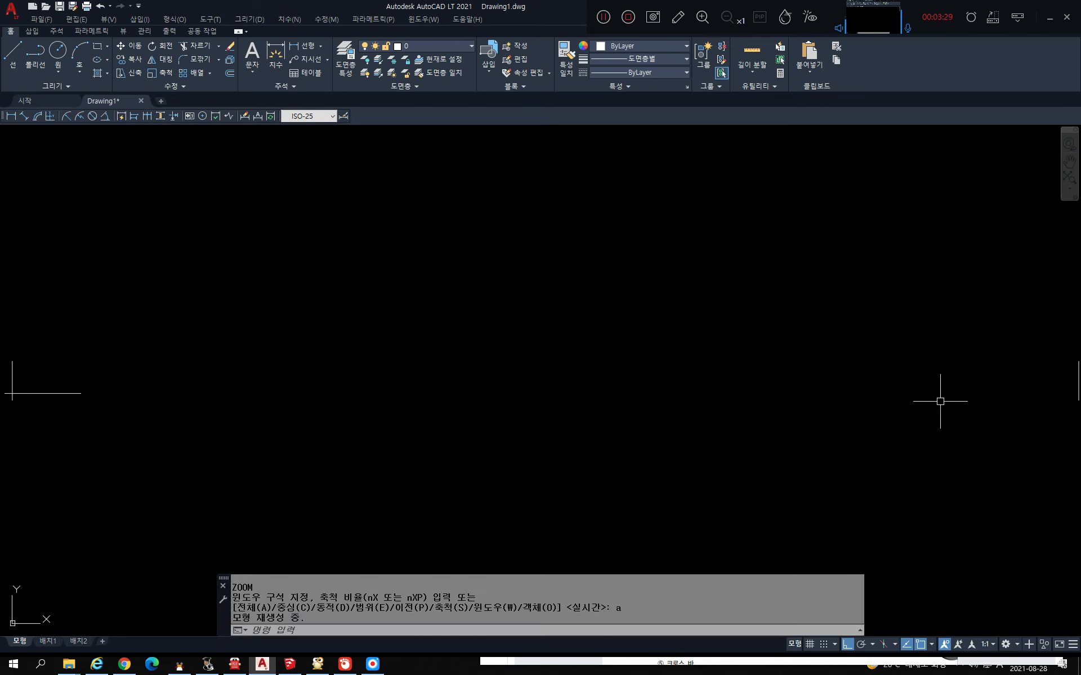
{"action": "scroll", "coordinate": [893, 434], "scroll_direction": "down", "scroll_amount": 3}
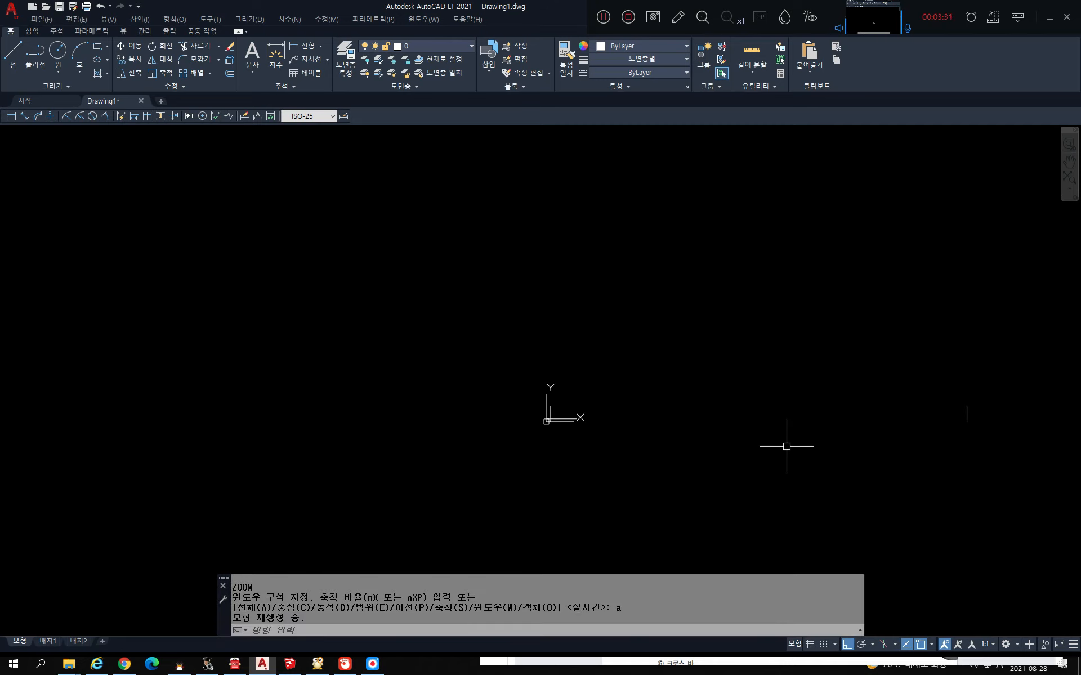
{"action": "scroll", "coordinate": [530, 406], "scroll_direction": "up", "scroll_amount": 6}
{"action": "scroll", "coordinate": [759, 355], "scroll_direction": "up", "scroll_amount": 6}
{"action": "scroll", "coordinate": [732, 361], "scroll_direction": "down", "scroll_amount": 10}
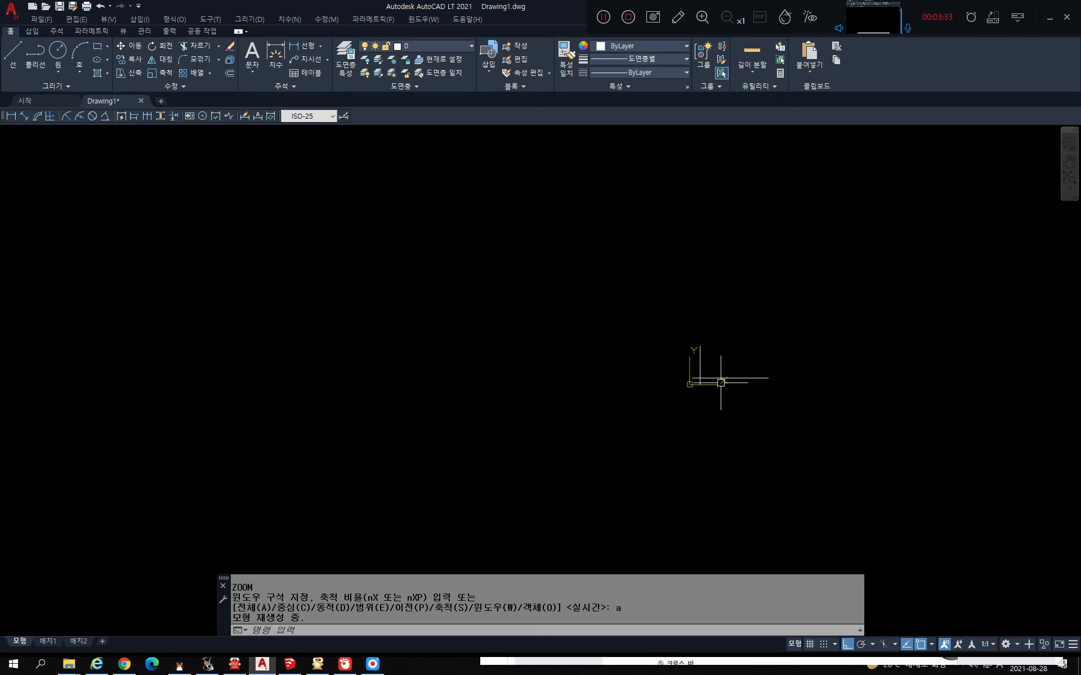
{"action": "scroll", "coordinate": [718, 378], "scroll_direction": "up", "scroll_amount": 7}
{"action": "middle_click_drag", "start_coordinate": [664, 422], "coordinate": [562, 506]}
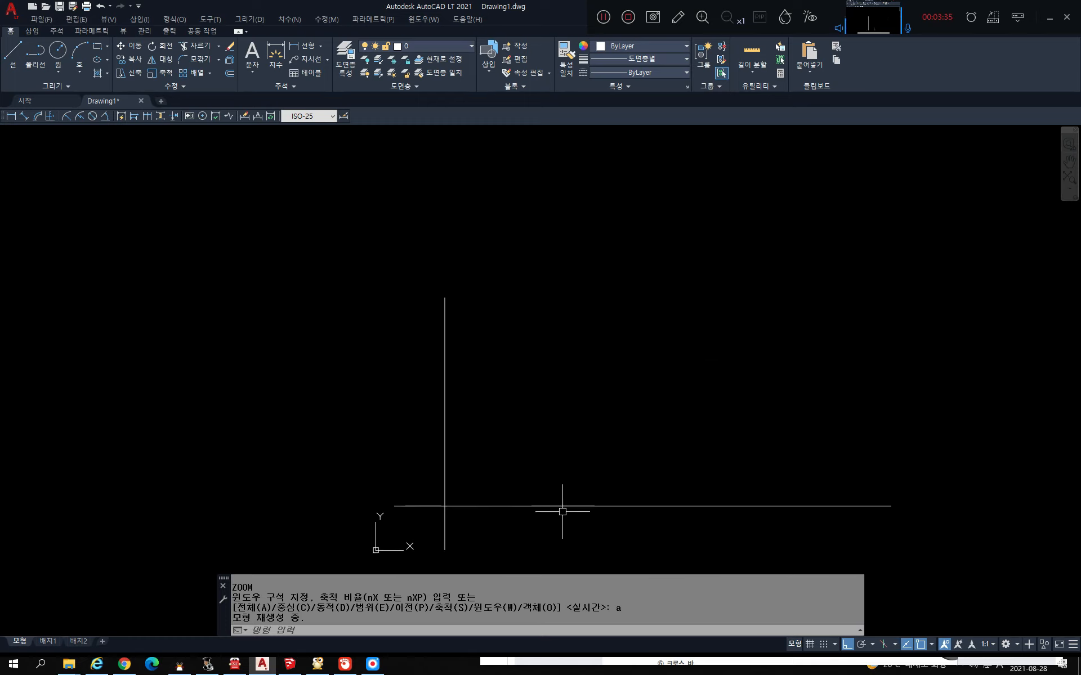
Step: Examine the crossing lines and the distant offset copy at several zoom levels to compare their scale
{"action": "scroll", "coordinate": [579, 458], "scroll_direction": "down", "scroll_amount": 4}
{"action": "scroll", "coordinate": [579, 464], "scroll_direction": "up", "scroll_amount": 2}
{"action": "middle_click_drag", "start_coordinate": [579, 463], "coordinate": [525, 425]}
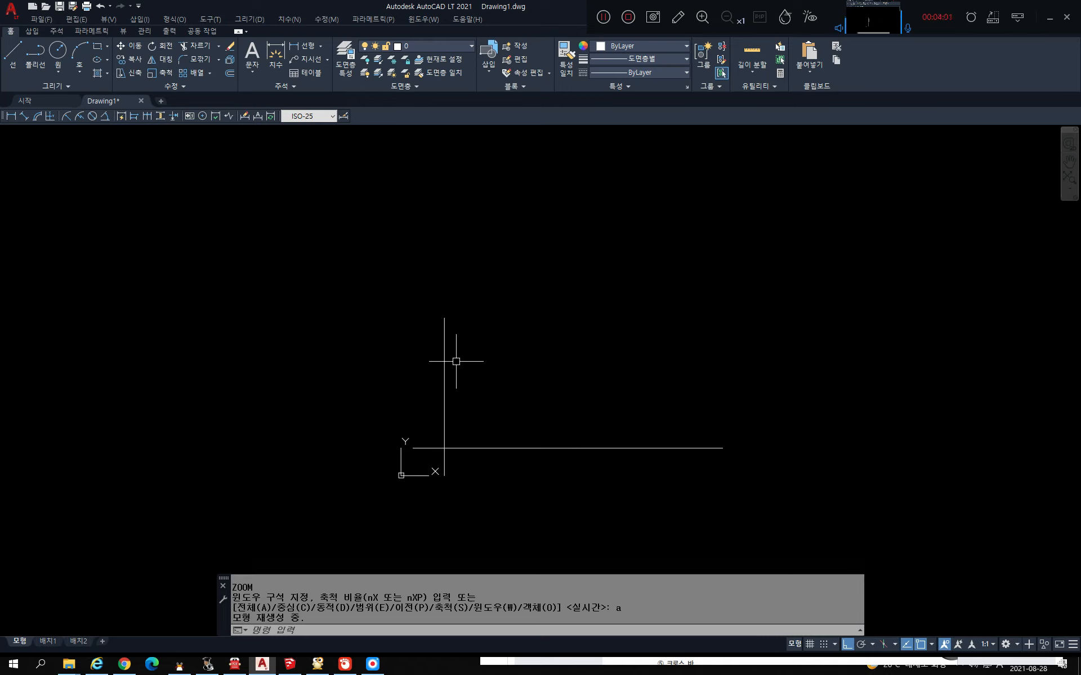
{"action": "scroll", "coordinate": [459, 366], "scroll_direction": "down", "scroll_amount": 2}
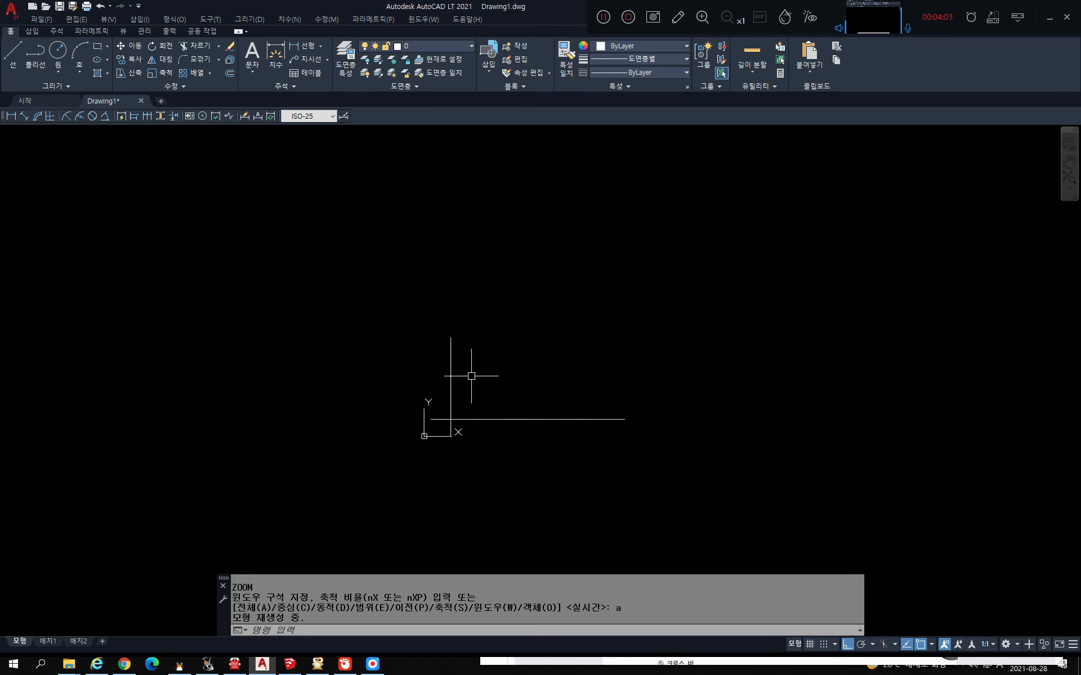
{"action": "scroll", "coordinate": [468, 415], "scroll_direction": "up", "scroll_amount": 6}
{"action": "scroll", "coordinate": [462, 414], "scroll_direction": "down", "scroll_amount": 6}
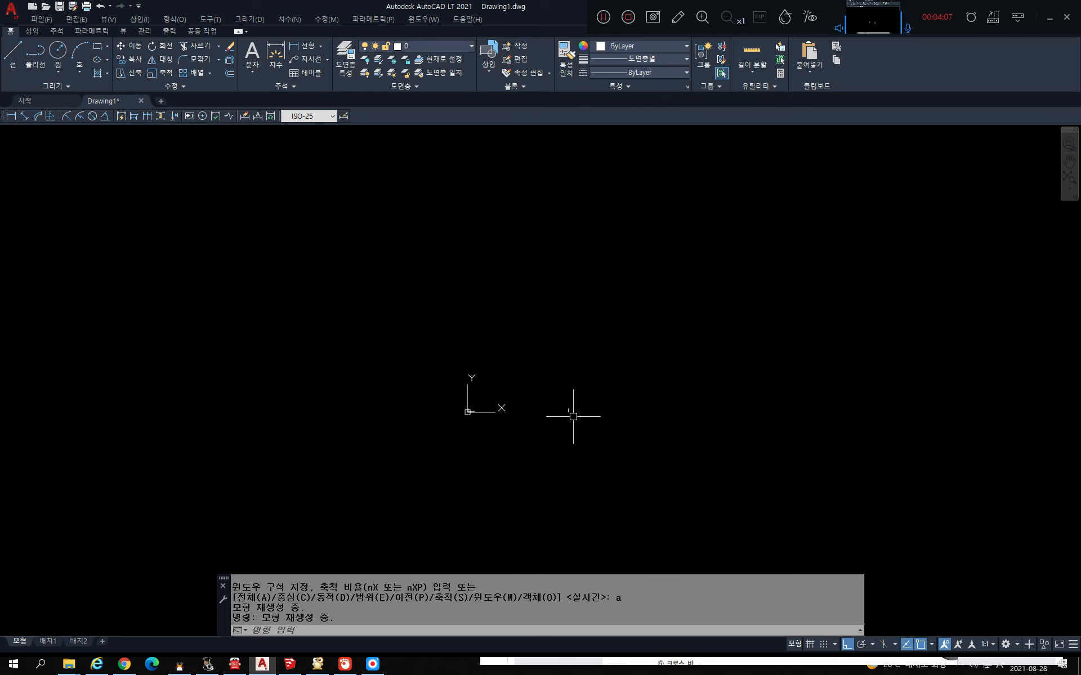
{"action": "scroll", "coordinate": [567, 420], "scroll_direction": "up", "scroll_amount": 6}
{"action": "scroll", "coordinate": [563, 419], "scroll_direction": "up", "scroll_amount": 1}
{"action": "middle_click_drag", "start_coordinate": [438, 407], "coordinate": [721, 444]}
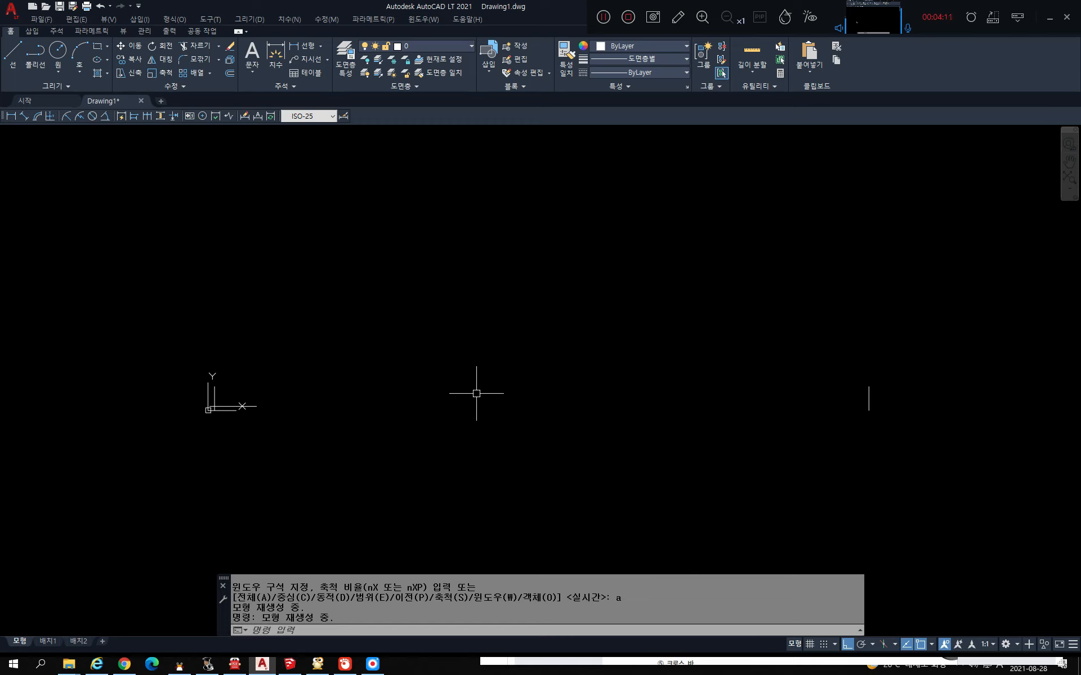
Step: Check the current drawing limits with the Limits command, keeping the default lower-left corner, and leave the upper-right corner unset
{"action": "left_click", "coordinate": [169, 20]}
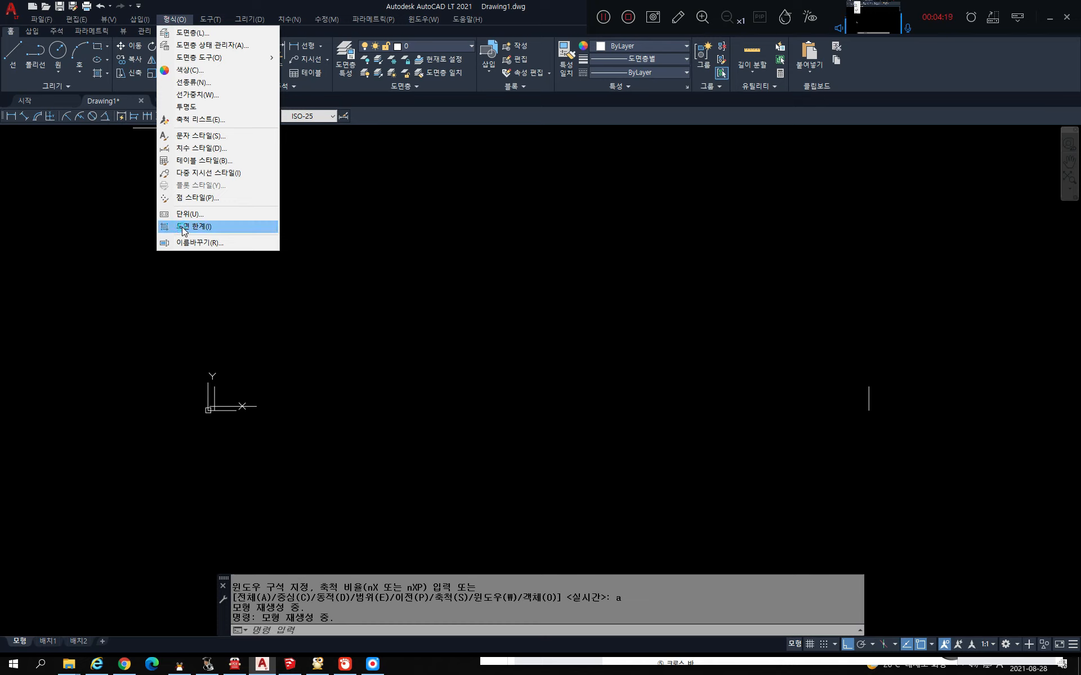
{"action": "left_click", "coordinate": [183, 227]}
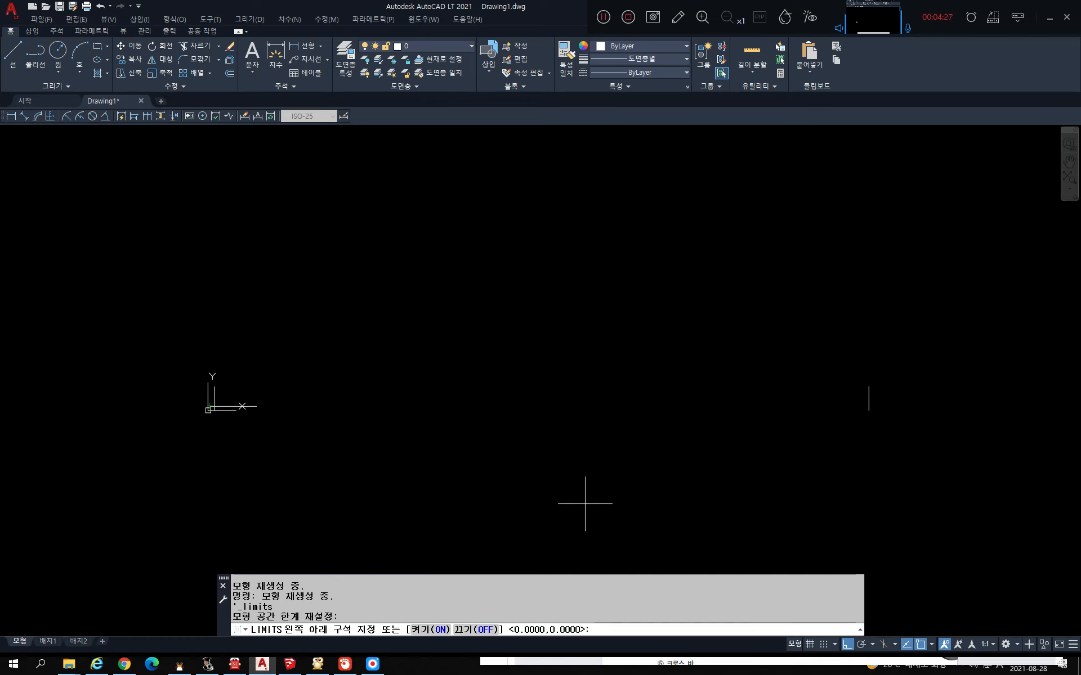
{"action": "key", "text": "Return"}
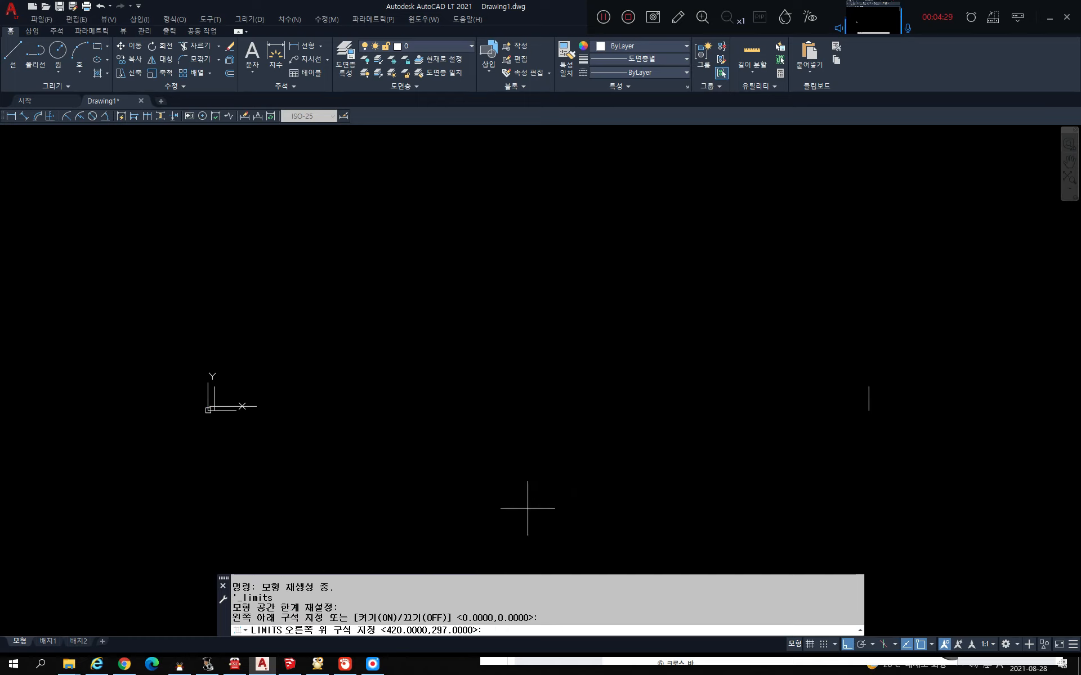
{"action": "left_click", "coordinate": [402, 626]}
{"action": "left_click", "coordinate": [400, 651]}
{"action": "key", "text": "Escape"}
{"action": "key", "text": "Escape"}
{"action": "key", "text": "Escape"}
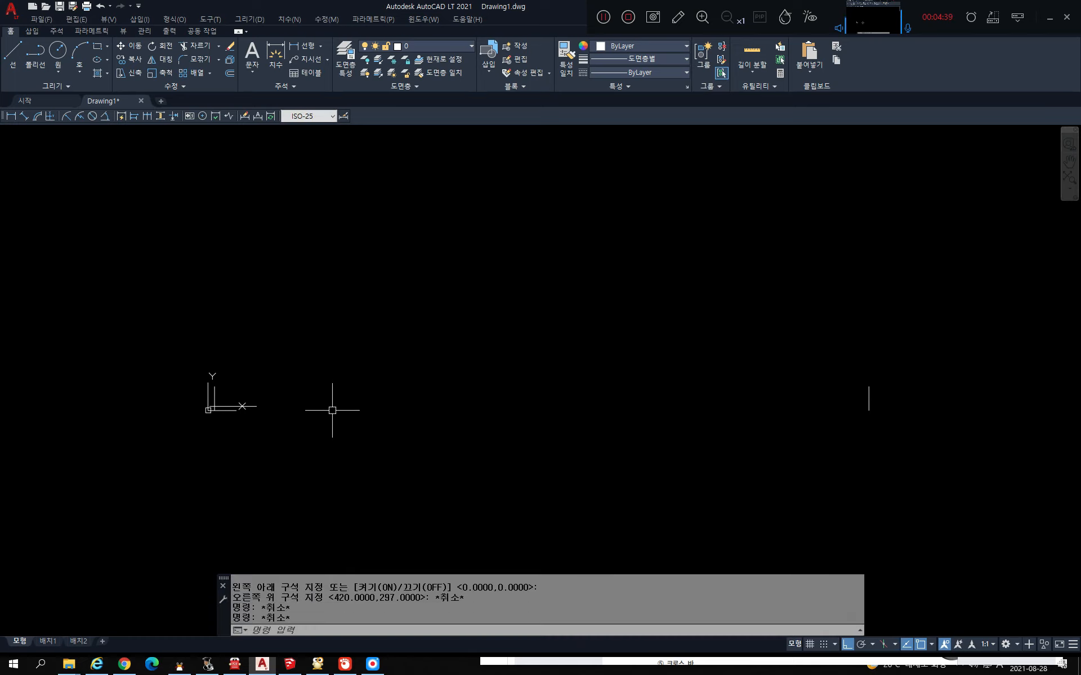
{"action": "type", "text": "re"}
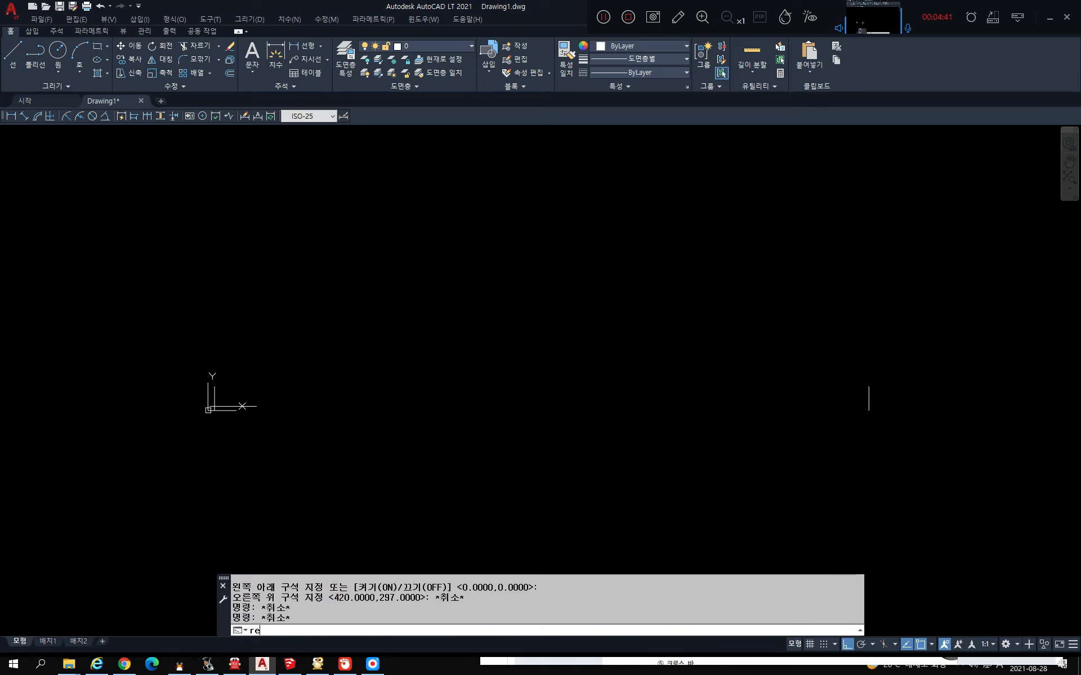
{"action": "key", "text": "Return"}
{"action": "key", "text": "Escape"}
{"action": "key", "text": "Escape"}
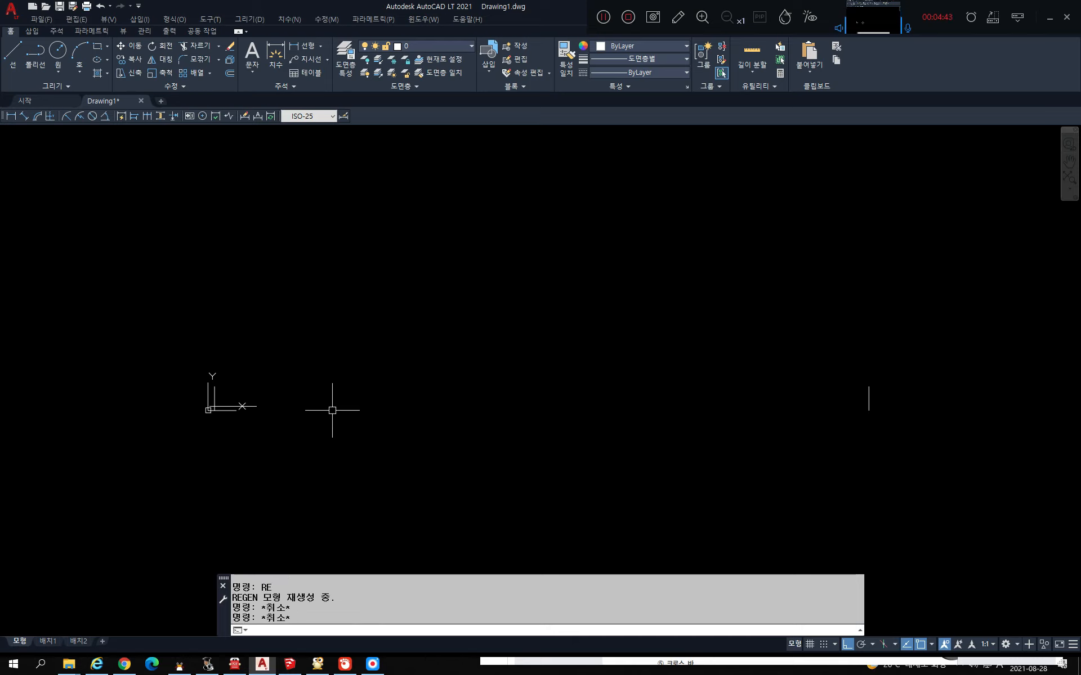
Step: Draw a rectangle from 0,0 to 420,297 with the Rectangle command
{"action": "key", "text": "Return"}
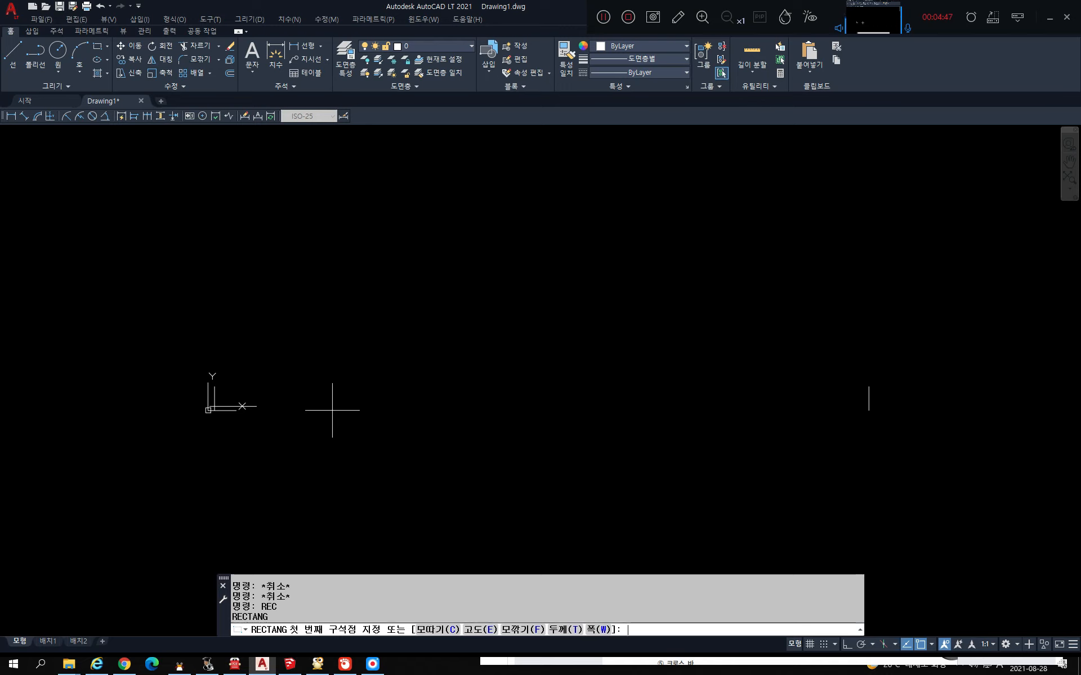
{"action": "key", "text": "Return"}
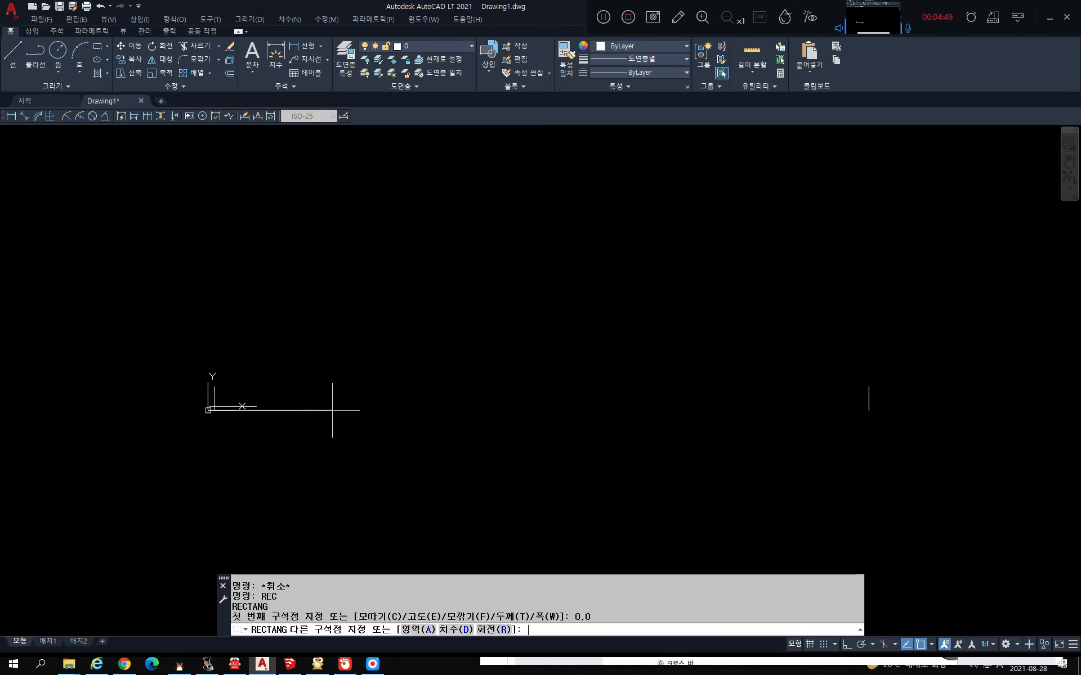
{"action": "type", "text": "420"}
{"action": "type", "text": ",29"}
{"action": "key", "text": "BackSpace"}
{"action": "type", "text": "297"}
{"action": "key", "text": "Return"}
Step: Compare the rectangle's size with the crossing lines and with the distance to the offset vertical line
{"action": "scroll", "coordinate": [236, 394], "scroll_direction": "up", "scroll_amount": 8}
{"action": "middle_click_drag", "start_coordinate": [225, 393], "coordinate": [606, 292]}
{"action": "scroll", "coordinate": [349, 364], "scroll_direction": "up", "scroll_amount": 2}
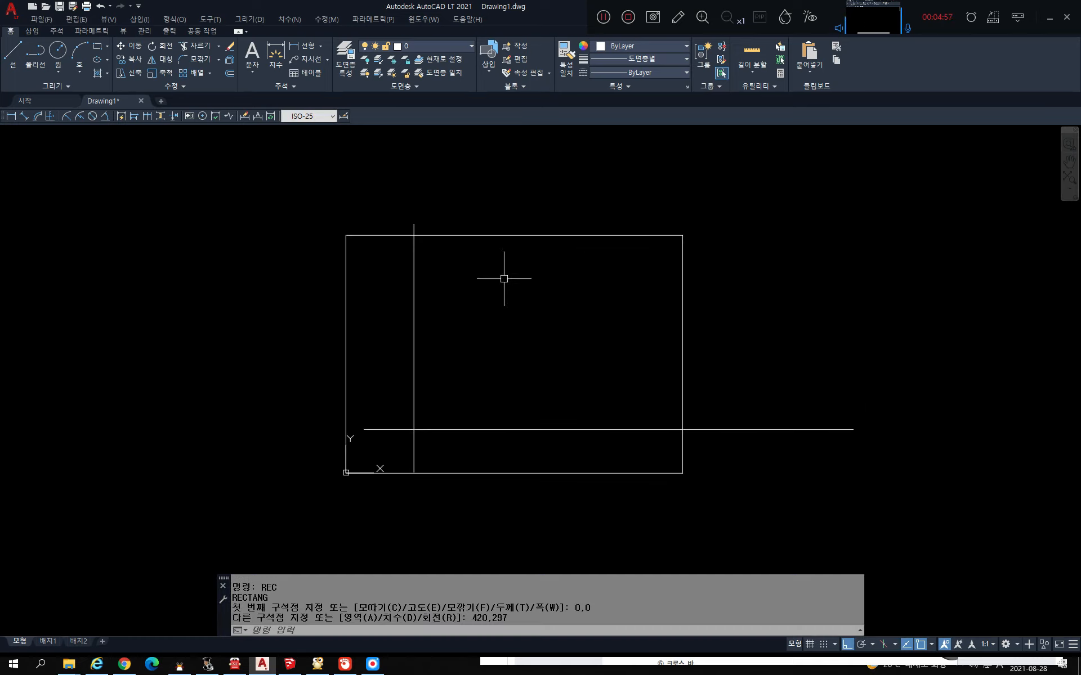
{"action": "scroll", "coordinate": [471, 337], "scroll_direction": "down", "scroll_amount": 4}
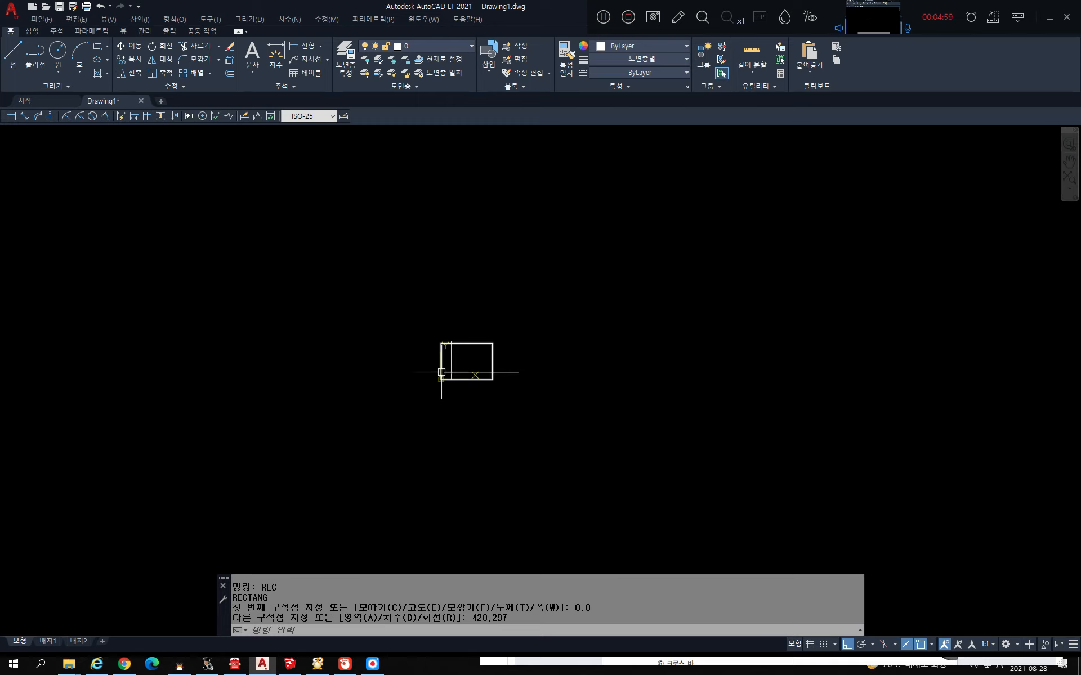
{"action": "middle_click_drag", "start_coordinate": [697, 376], "coordinate": [473, 366]}
{"action": "scroll", "coordinate": [541, 376], "scroll_direction": "down", "scroll_amount": 1}
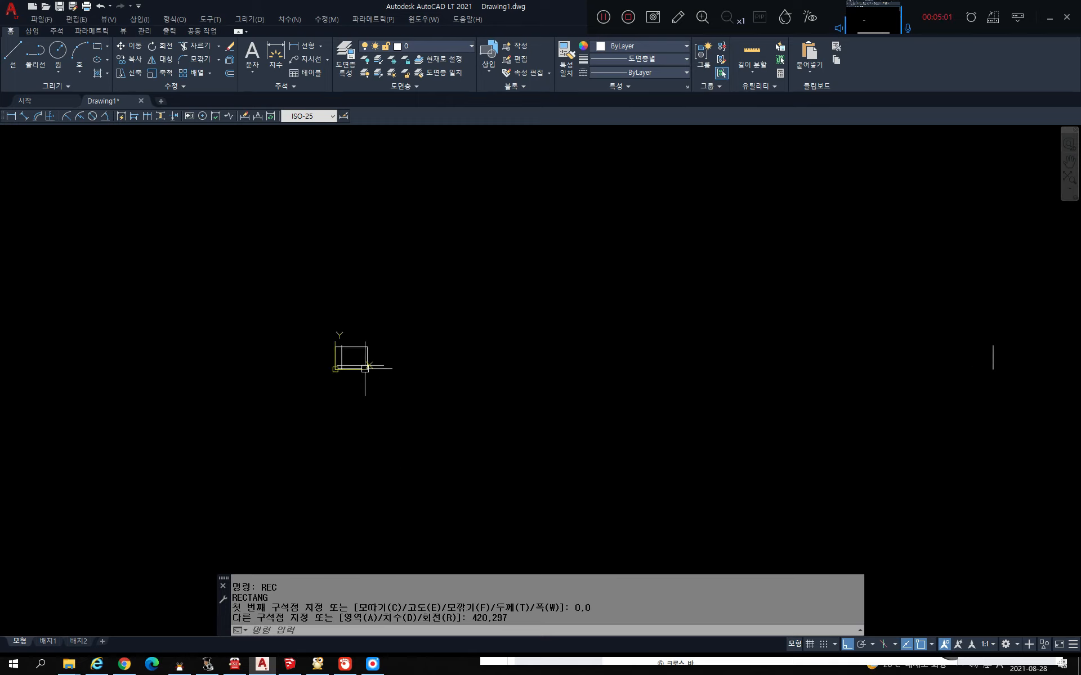
{"action": "scroll", "coordinate": [349, 360], "scroll_direction": "up", "scroll_amount": 8}
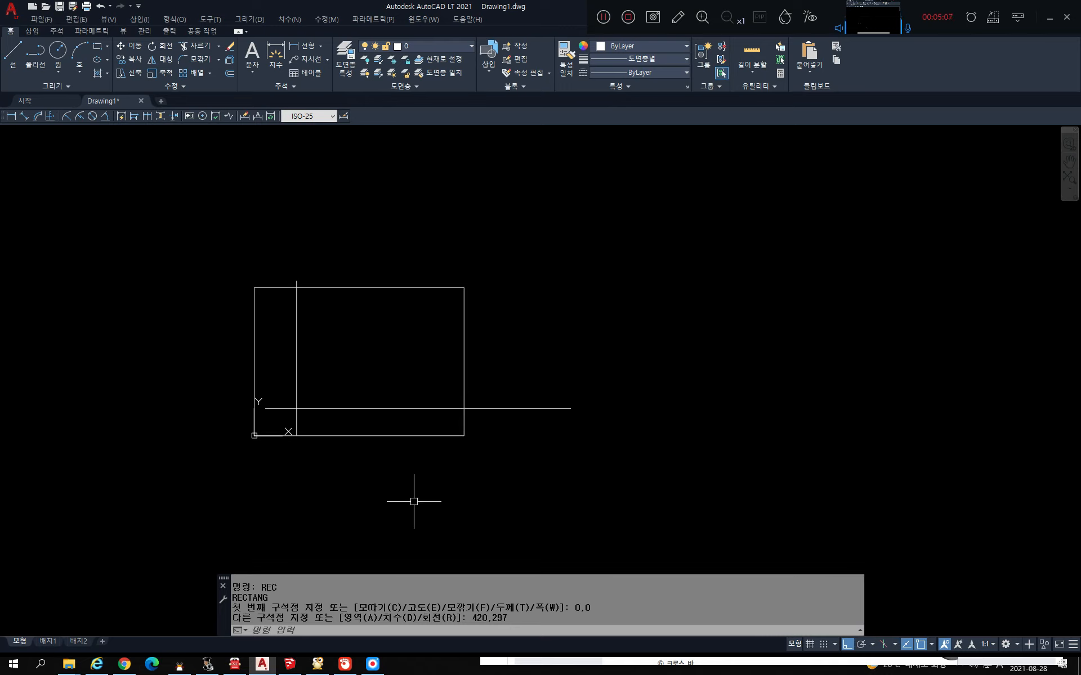
{"action": "key", "text": "Escape"}
{"action": "key", "text": "Escape"}
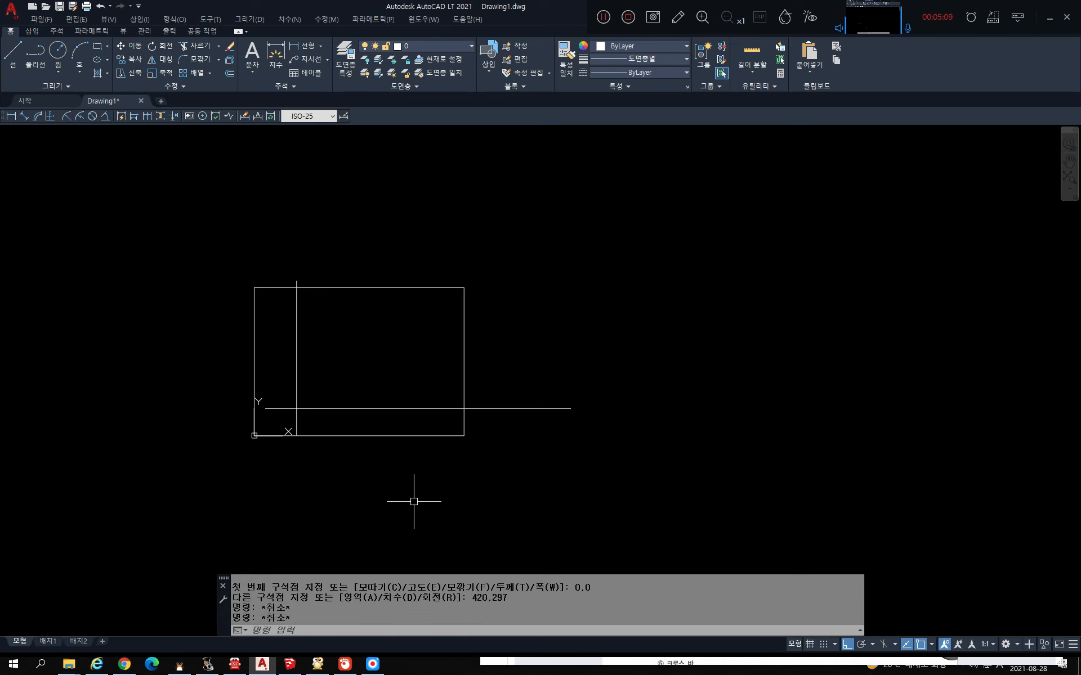
{"action": "type", "text": "limit"}
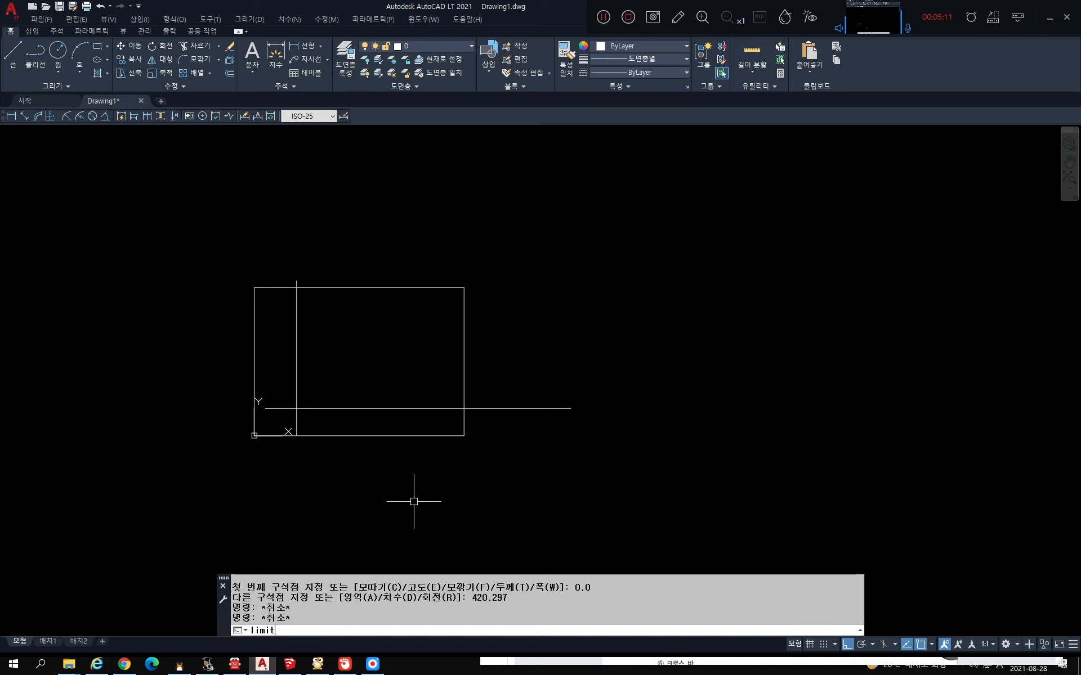
{"action": "type", "text": "s"}
{"action": "key", "text": "Return"}
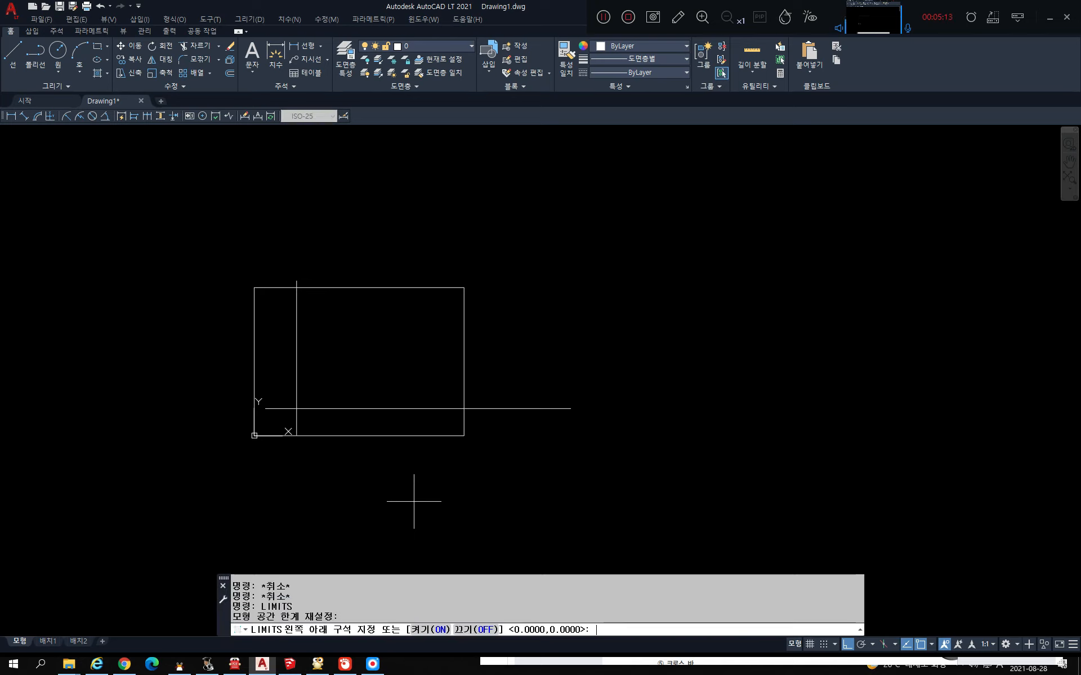
{"action": "key", "text": "Escape"}
{"action": "left_click", "coordinate": [175, 19]}
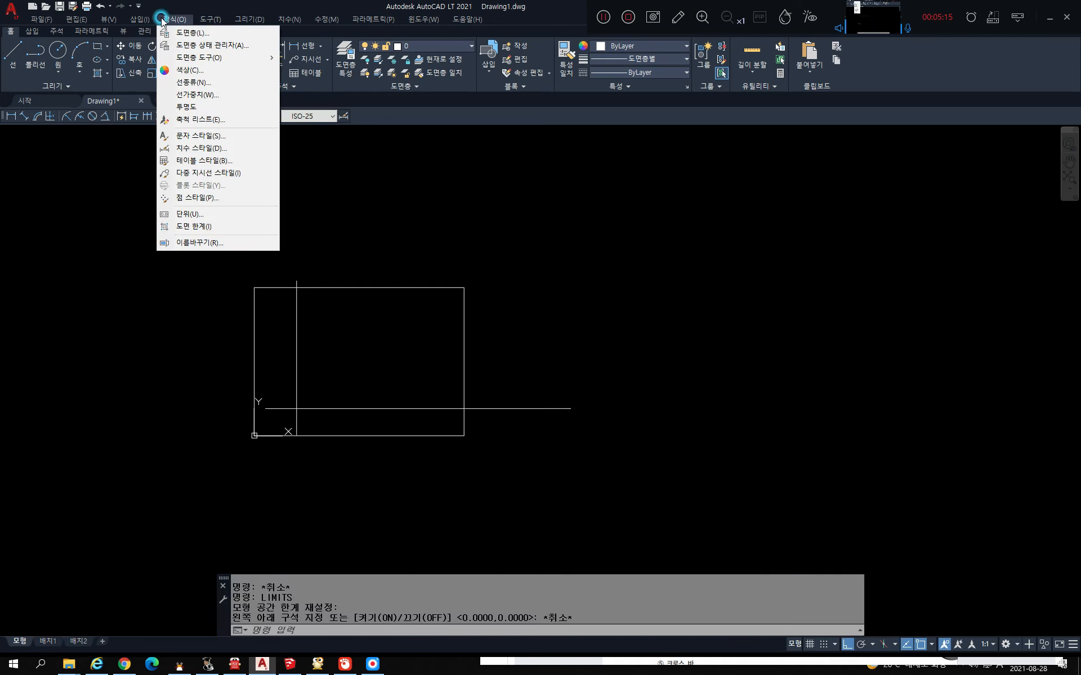
{"action": "key", "text": "Escape"}
Step: Set the drawing limits to a lower-left corner of 0,0 and an upper-right corner of 42000,29700
{"action": "left_click", "coordinate": [175, 19]}
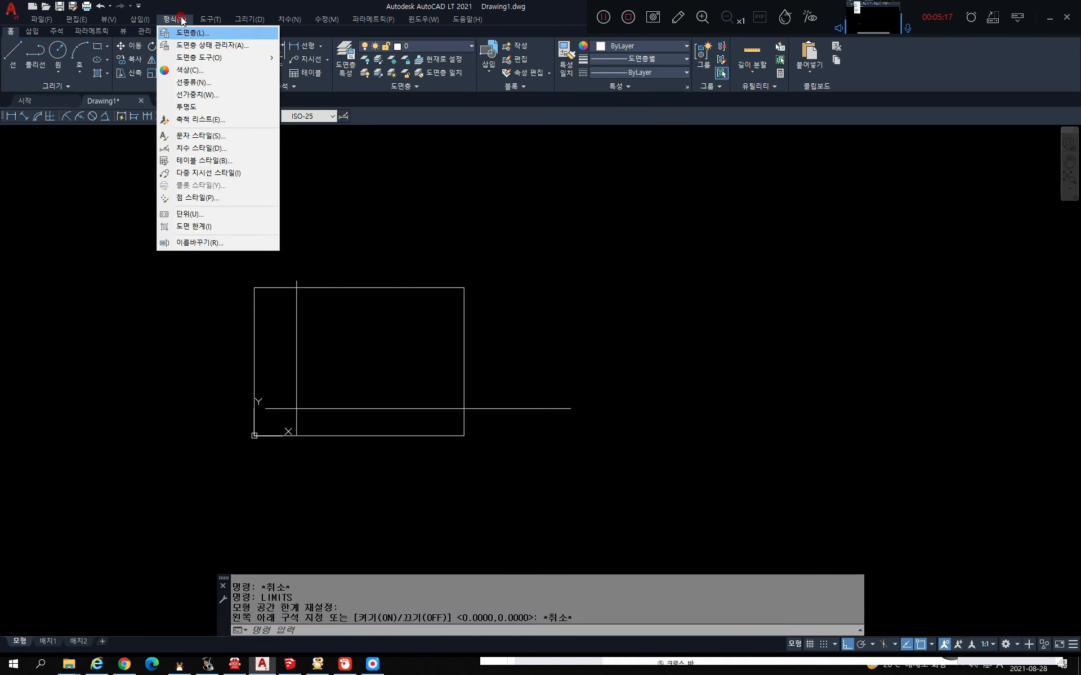
{"action": "left_click", "coordinate": [201, 228]}
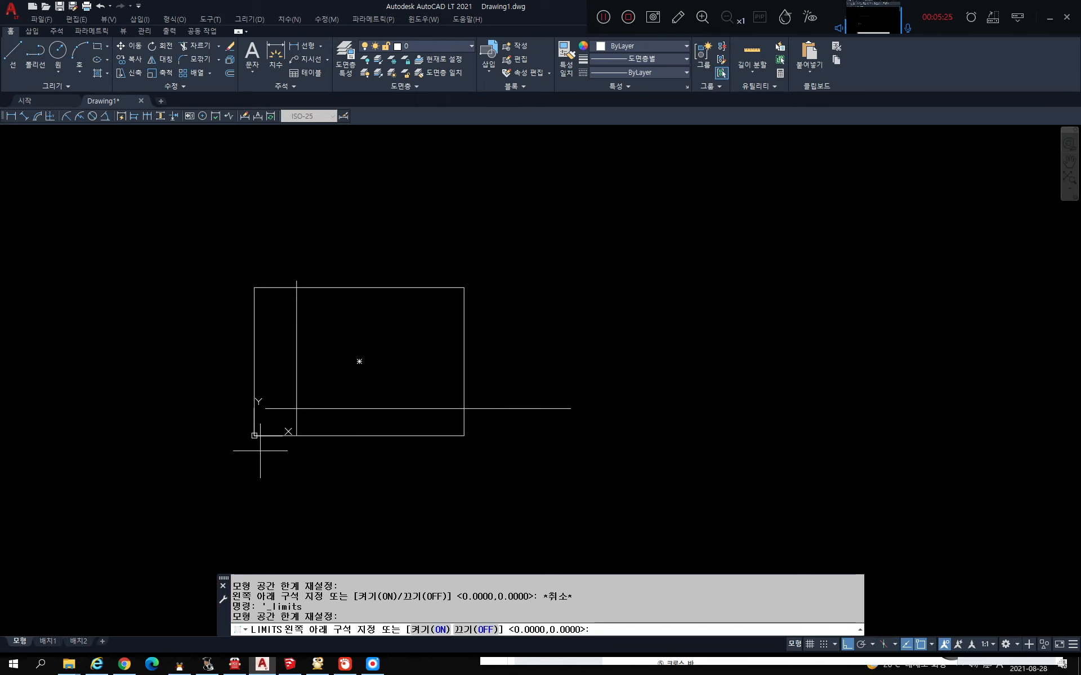
{"action": "key", "text": "Return"}
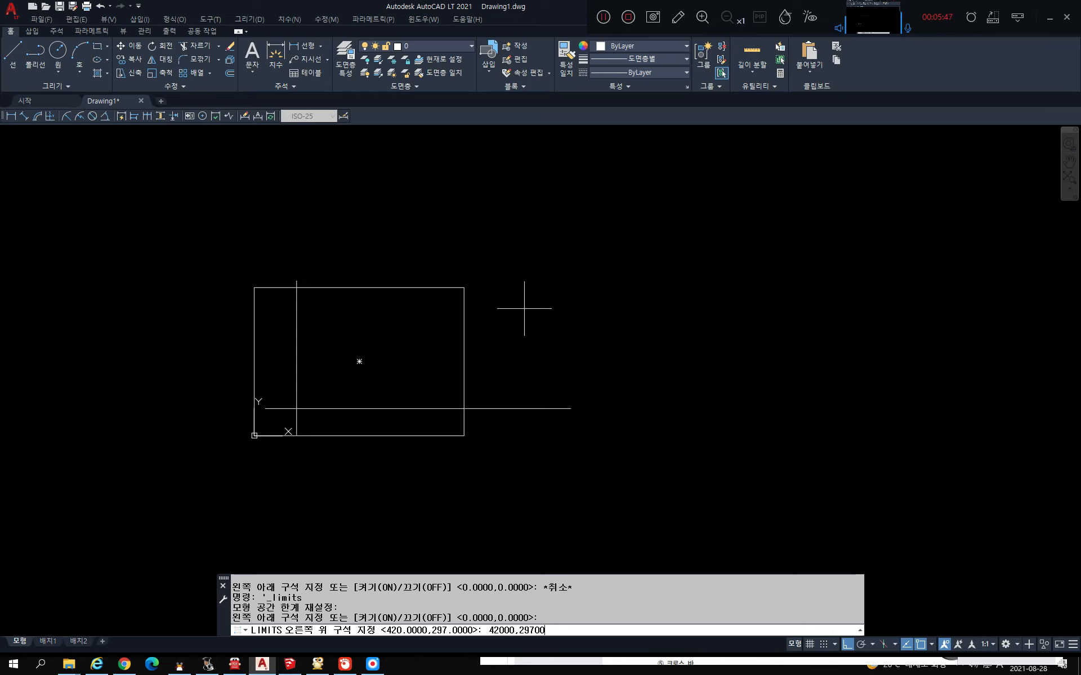
{"action": "key", "text": "Return"}
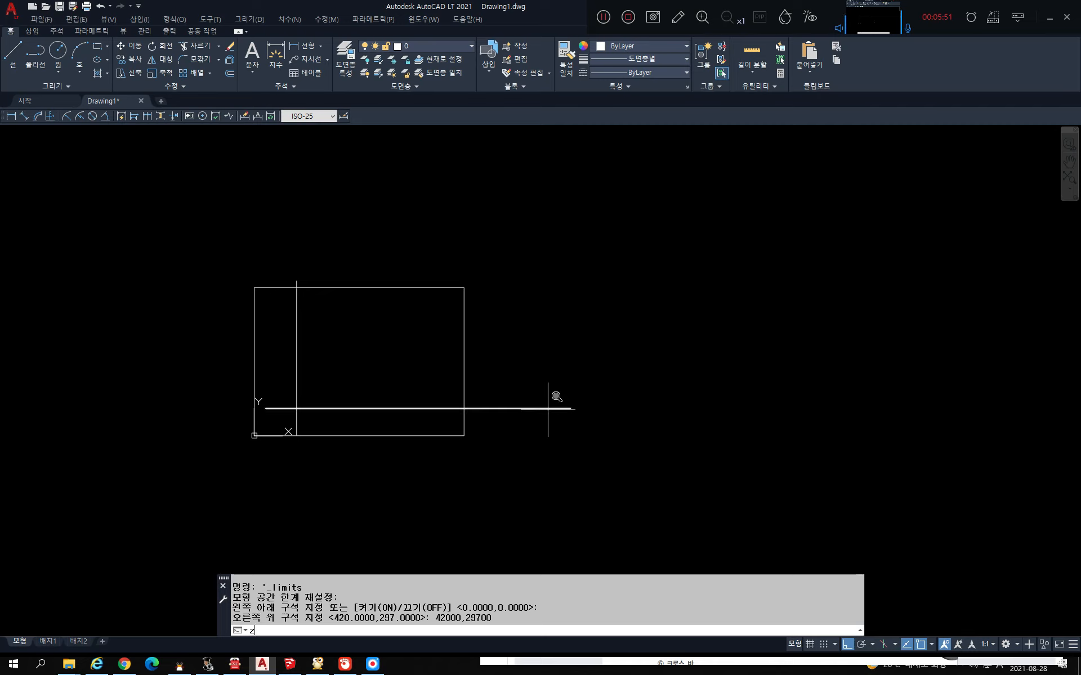
Step: Apply Zoom All to fit the view to the drawing limits and check the extent of the drawing area
{"action": "type", "text": "z"}
{"action": "key", "text": "Return"}
{"action": "type", "text": "a"}
{"action": "key", "text": "Return"}
{"action": "scroll", "coordinate": [570, 397], "scroll_direction": "down", "scroll_amount": 3}
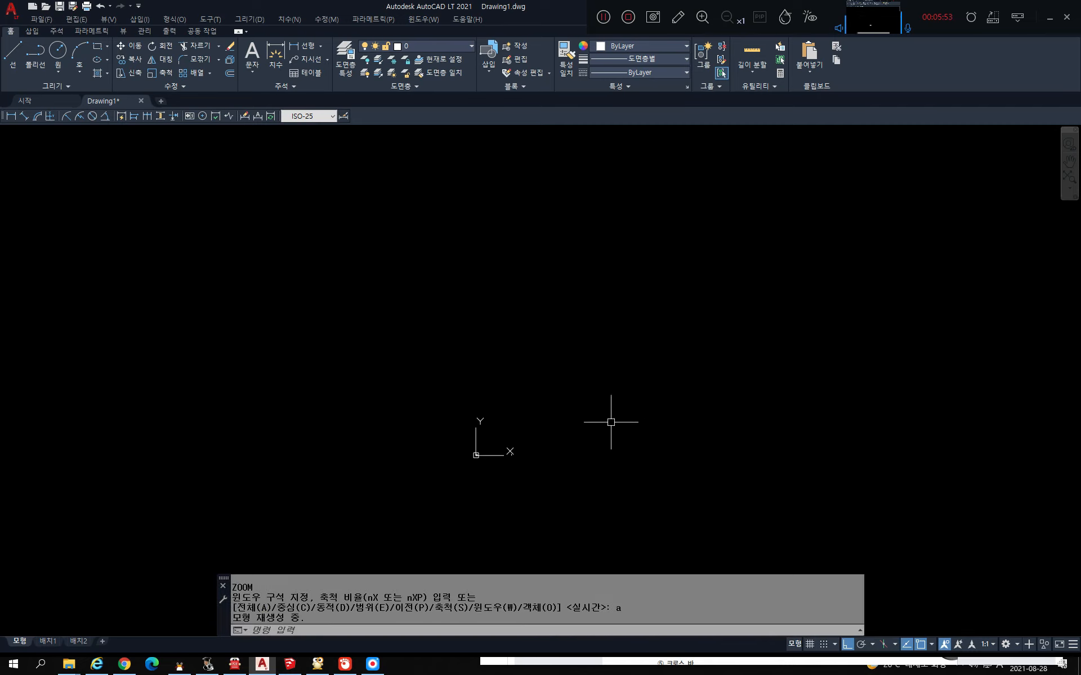
{"action": "scroll", "coordinate": [581, 432], "scroll_direction": "up", "scroll_amount": 2}
{"action": "scroll", "coordinate": [503, 472], "scroll_direction": "up", "scroll_amount": 2}
{"action": "scroll", "coordinate": [470, 473], "scroll_direction": "down", "scroll_amount": 3}
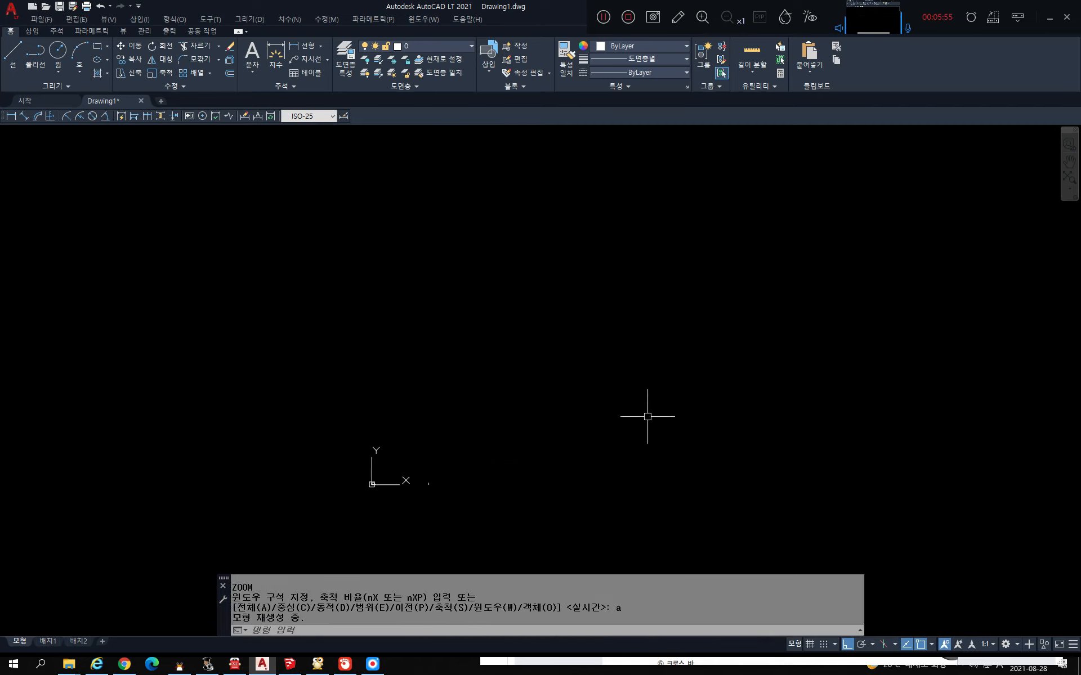
Step: Erase the rectangle, the crossing lines and the offset copy with one crossing selection
{"action": "mouse_move", "coordinate": [463, 453]}
{"action": "middle_mouse_down"}
{"action": "mouse_move", "coordinate": [571, 380]}
{"action": "mouse_move", "coordinate": [573, 480]}
{"action": "middle_mouse_up"}
{"action": "scroll", "coordinate": [501, 424], "scroll_direction": "up", "scroll_amount": 4}
{"action": "left_click", "coordinate": [924, 466]}
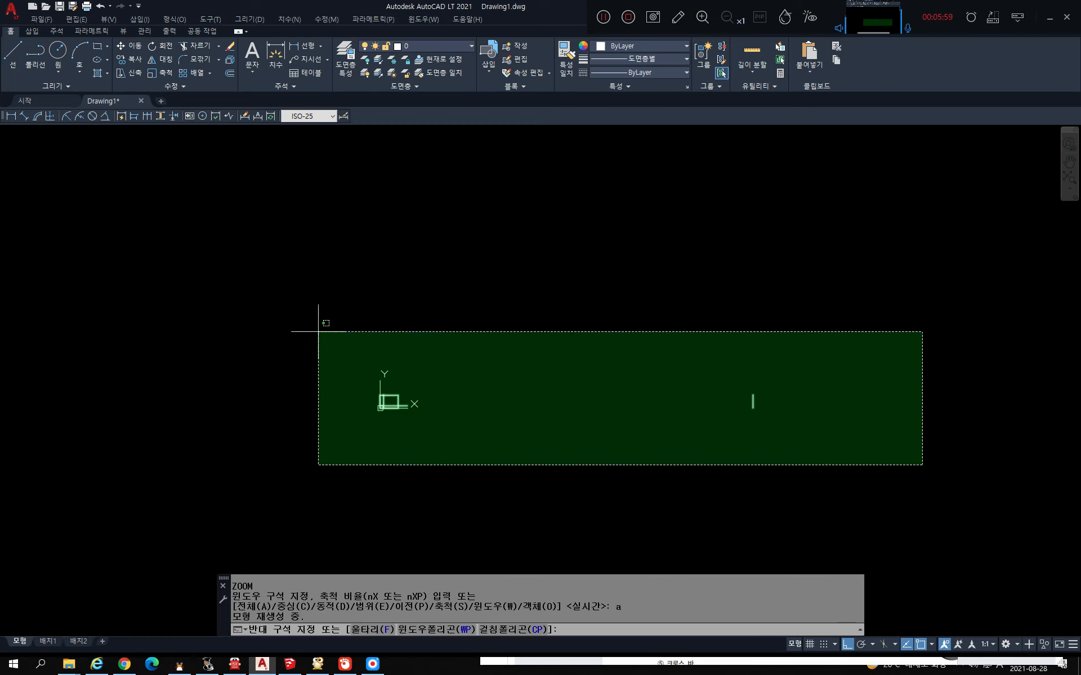
{"action": "left_click", "coordinate": [290, 304]}
{"action": "key", "text": "Delete"}
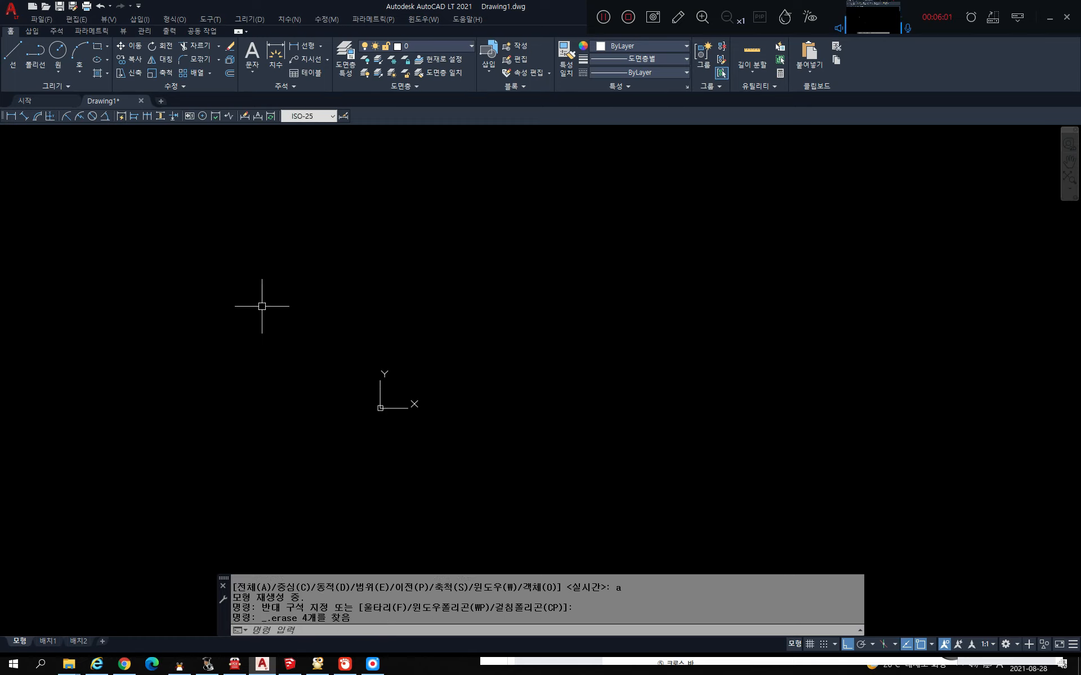
Step: Draw a new long horizontal line starting slightly above and to the right of the UCS origin
{"action": "middle_click_drag", "start_coordinate": [535, 368], "coordinate": [286, 389]}
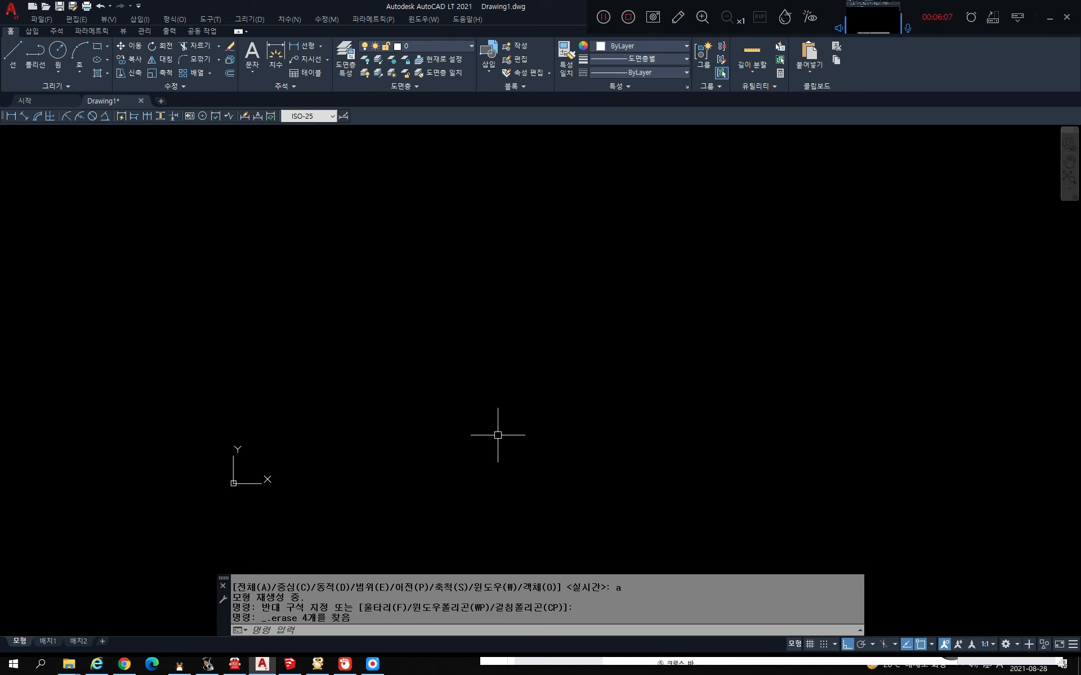
{"action": "middle_click_drag", "start_coordinate": [499, 437], "coordinate": [737, 424]}
{"action": "scroll", "coordinate": [553, 458], "scroll_direction": "up", "scroll_amount": 5}
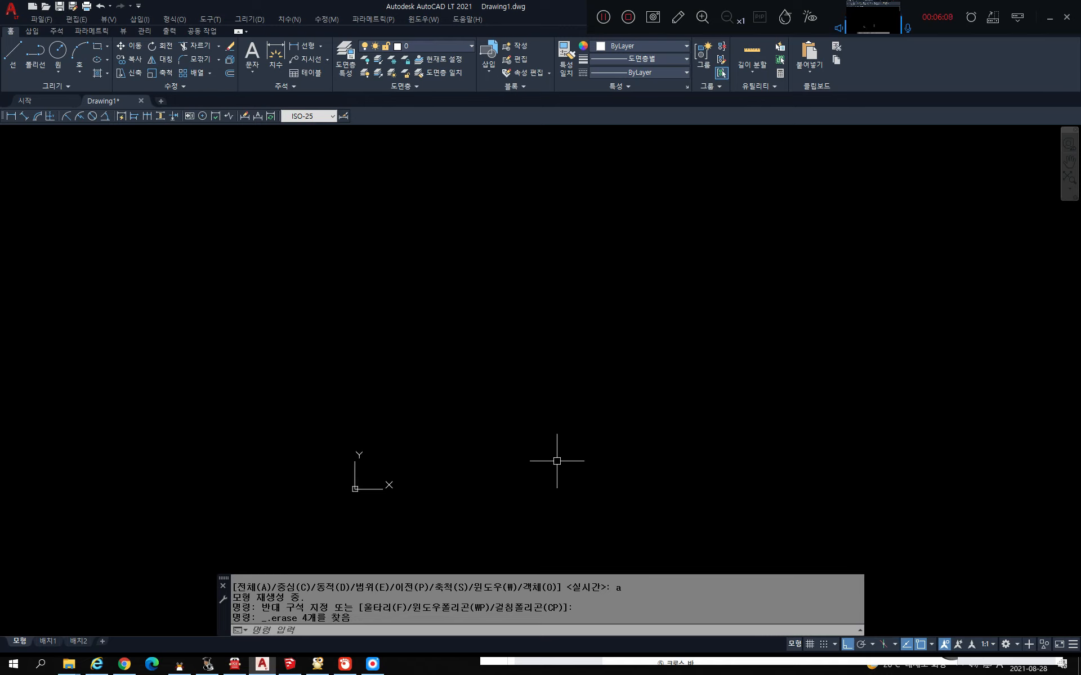
{"action": "middle_click_drag", "start_coordinate": [533, 458], "coordinate": [758, 391]}
{"action": "scroll", "coordinate": [630, 411], "scroll_direction": "up", "scroll_amount": 3}
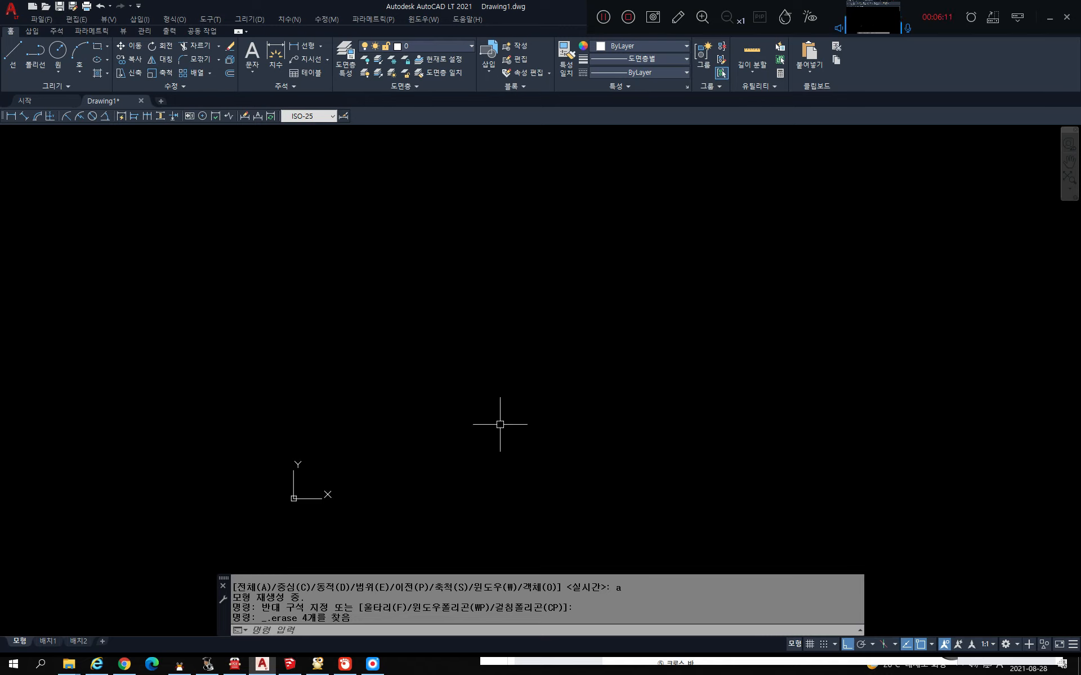
{"action": "scroll", "coordinate": [478, 437], "scroll_direction": "up", "scroll_amount": 3}
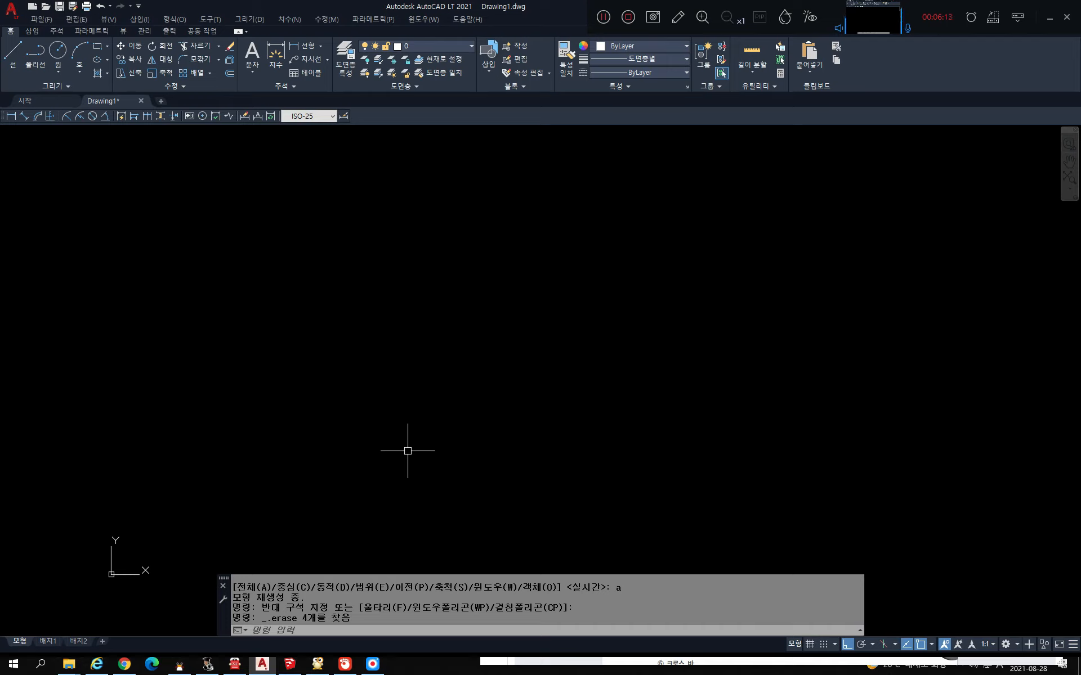
{"action": "type", "text": "l"}
{"action": "key", "text": "Return"}
{"action": "left_click", "coordinate": [164, 532]}
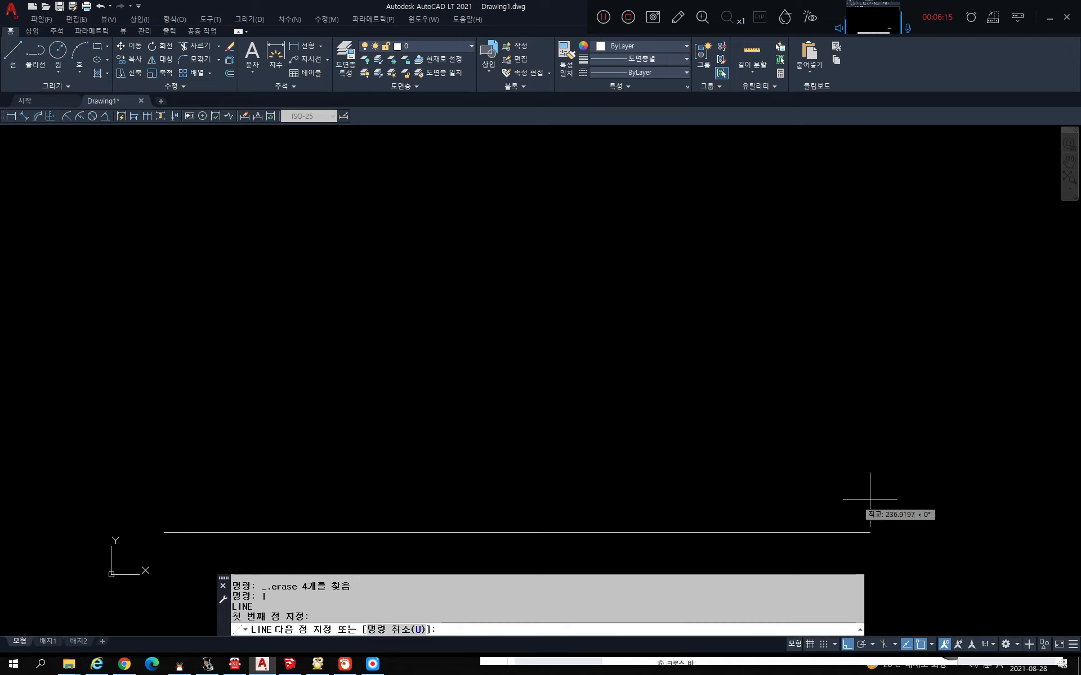
{"action": "left_click", "coordinate": [924, 501]}
{"action": "key", "text": "Return"}
Step: Draw a tall vertical line crossing the new horizontal line near its left end
{"action": "key", "text": "Return"}
{"action": "left_click", "coordinate": [211, 554]}
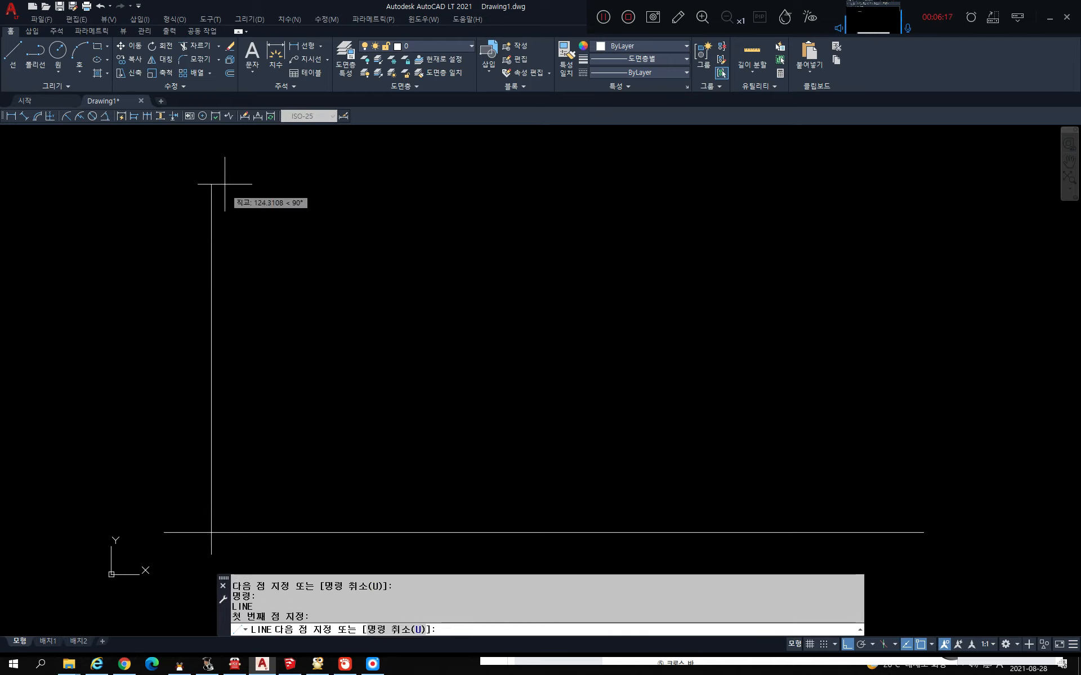
{"action": "left_click", "coordinate": [224, 149]}
{"action": "key", "text": "Escape"}
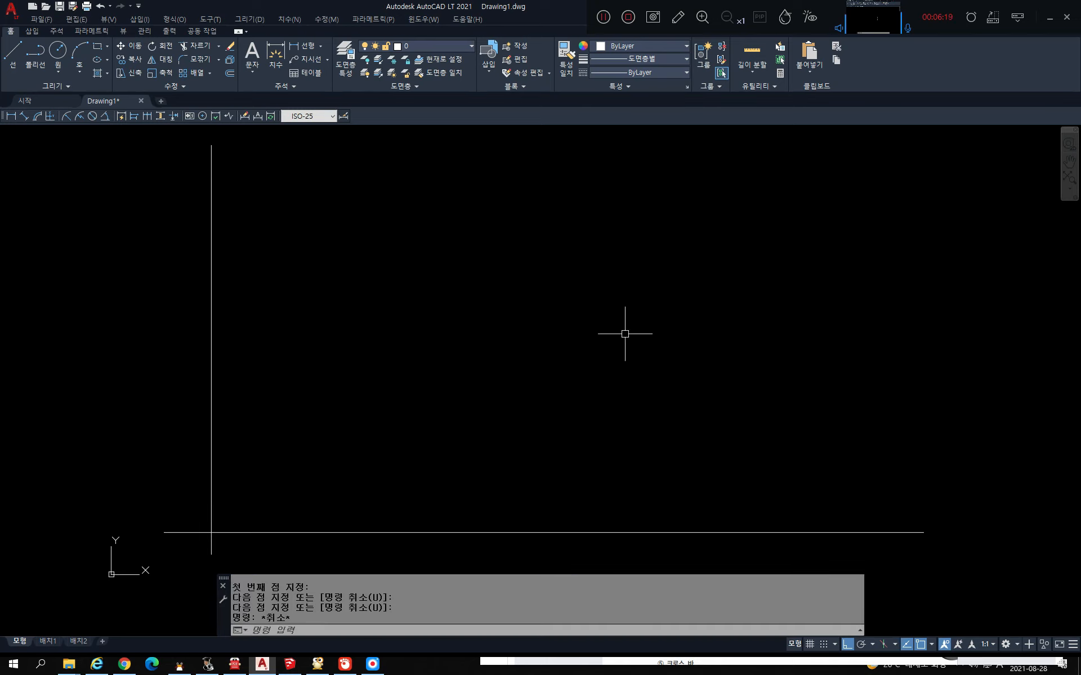
Step: Offset the tall vertical line 13500 to the right
{"action": "type", "text": "o"}
{"action": "key", "text": "Return"}
{"action": "type", "text": "13500"}
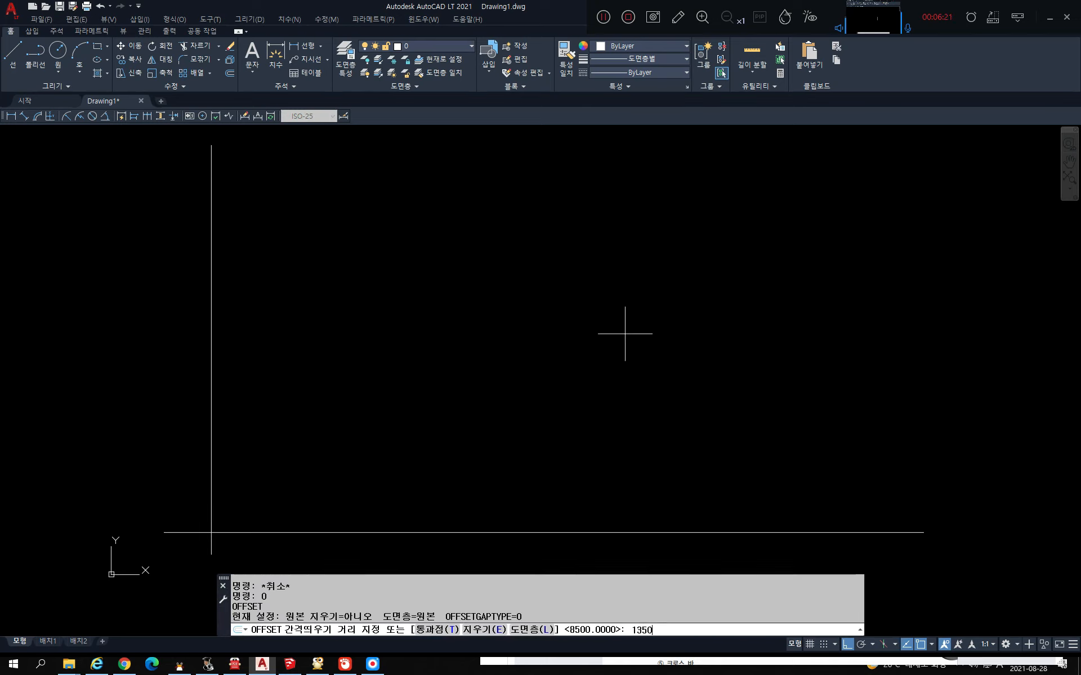
{"action": "key", "text": "Return"}
{"action": "left_click", "coordinate": [213, 280]}
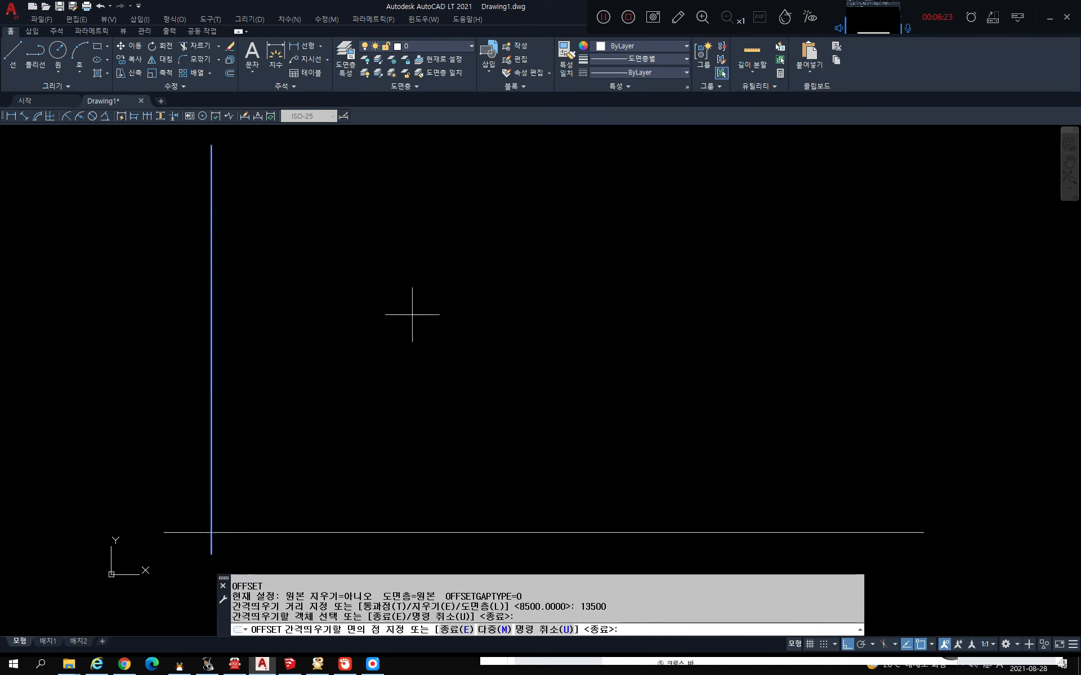
{"action": "left_click", "coordinate": [635, 377]}
{"action": "scroll", "coordinate": [608, 385], "scroll_direction": "down", "scroll_amount": 6}
{"action": "scroll", "coordinate": [596, 391], "scroll_direction": "down", "scroll_amount": 4}
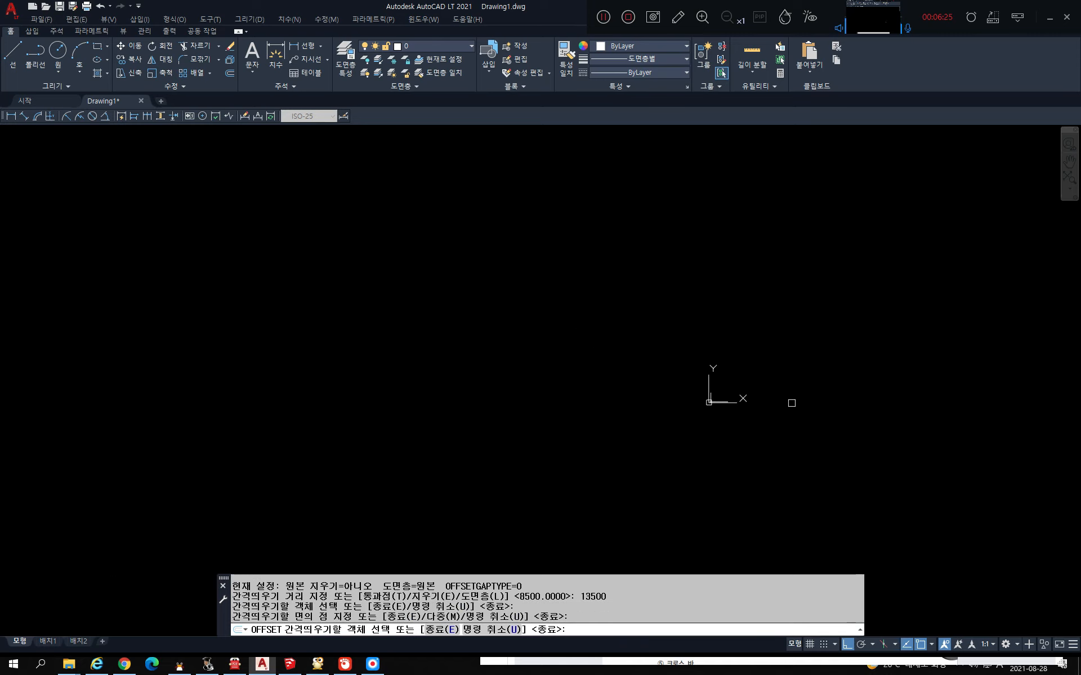
{"action": "scroll", "coordinate": [790, 403], "scroll_direction": "up", "scroll_amount": 8}
{"action": "scroll", "coordinate": [326, 378], "scroll_direction": "down", "scroll_amount": 4}
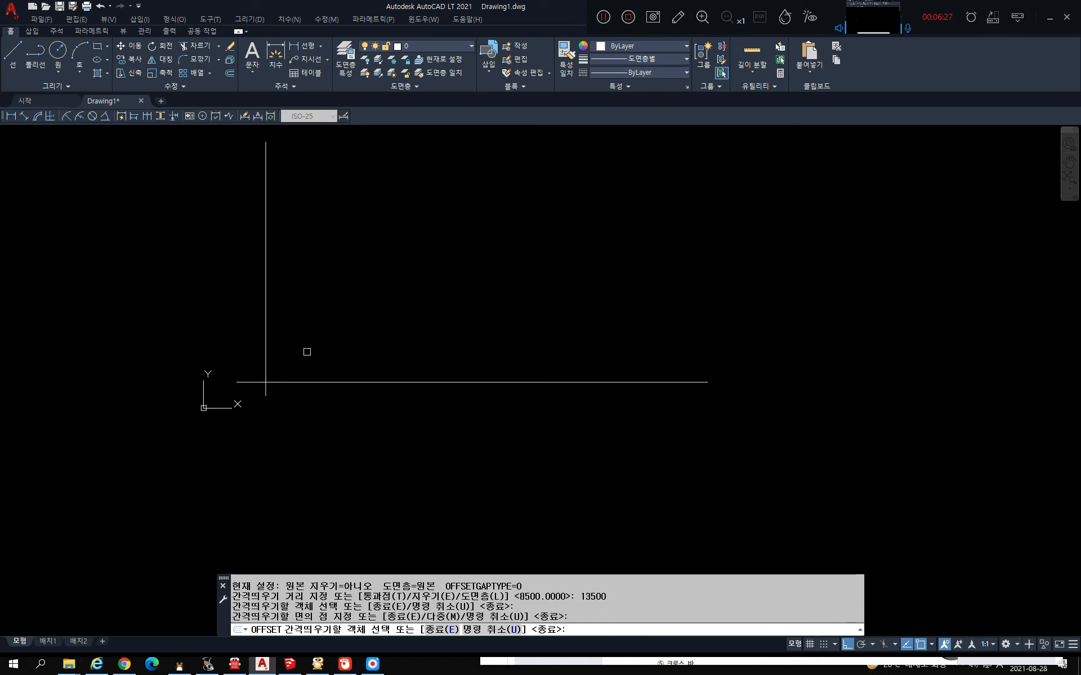
{"action": "scroll", "coordinate": [373, 335], "scroll_direction": "down", "scroll_amount": 12}
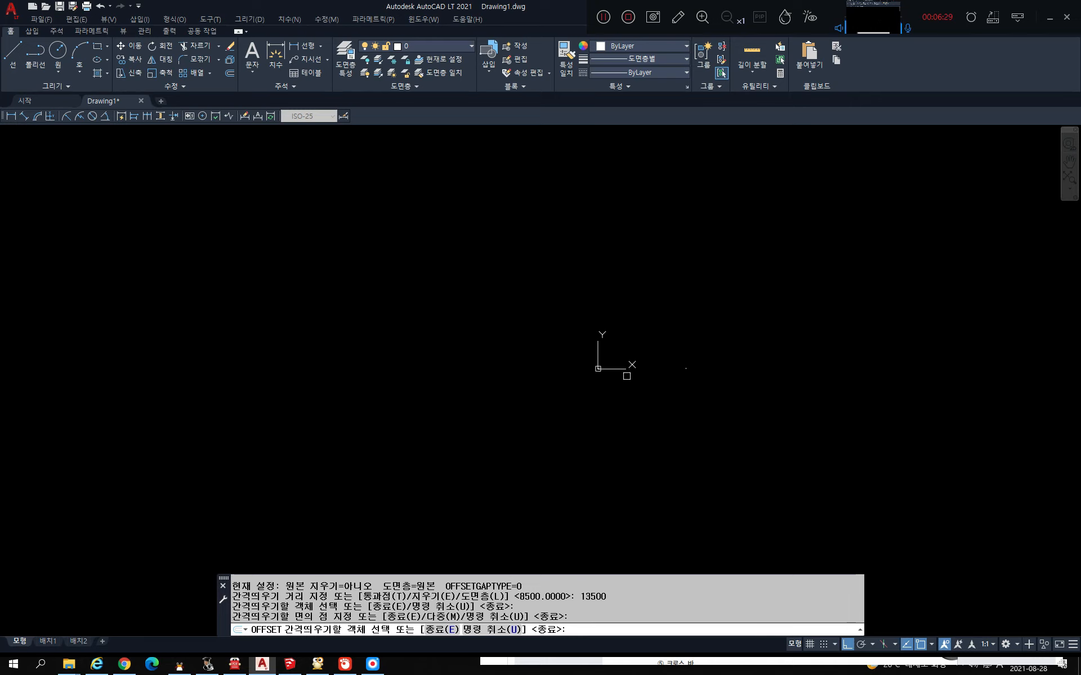
{"action": "scroll", "coordinate": [675, 376], "scroll_direction": "up", "scroll_amount": 4}
{"action": "mouse_move", "coordinate": [707, 353]}
{"action": "middle_mouse_down"}
{"action": "mouse_move", "coordinate": [736, 468]}
{"action": "mouse_move", "coordinate": [792, 466]}
{"action": "middle_mouse_up"}
{"action": "key", "text": "Escape"}
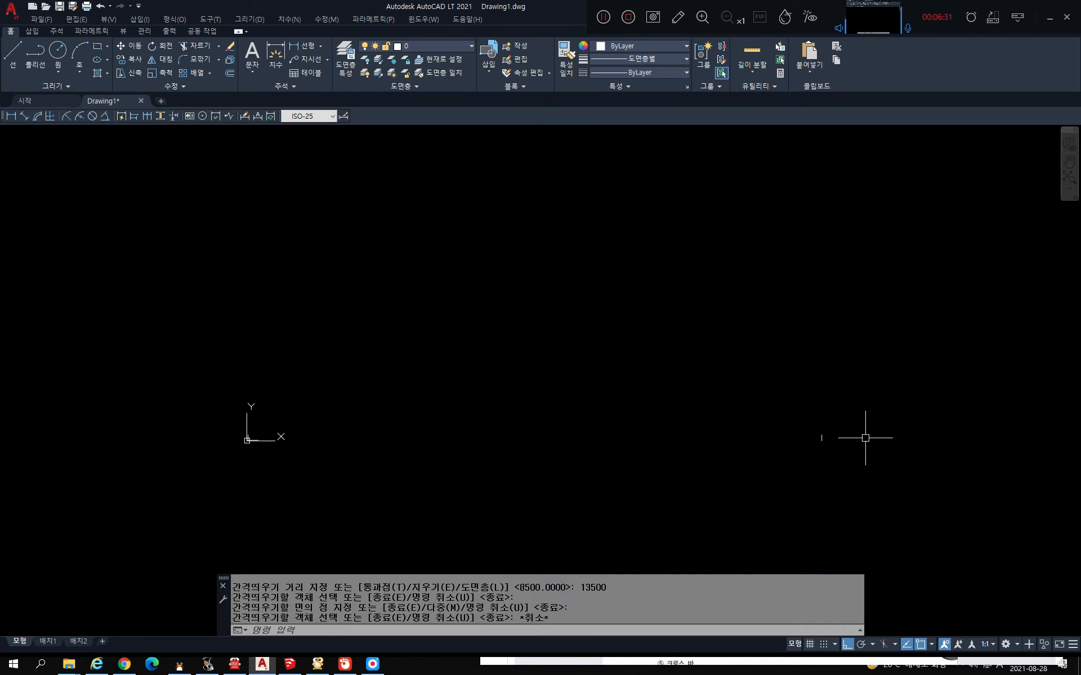
Step: Stretch the upper end of the offset vertical line far upward
{"action": "left_click", "coordinate": [844, 455]}
{"action": "key", "text": "Escape"}
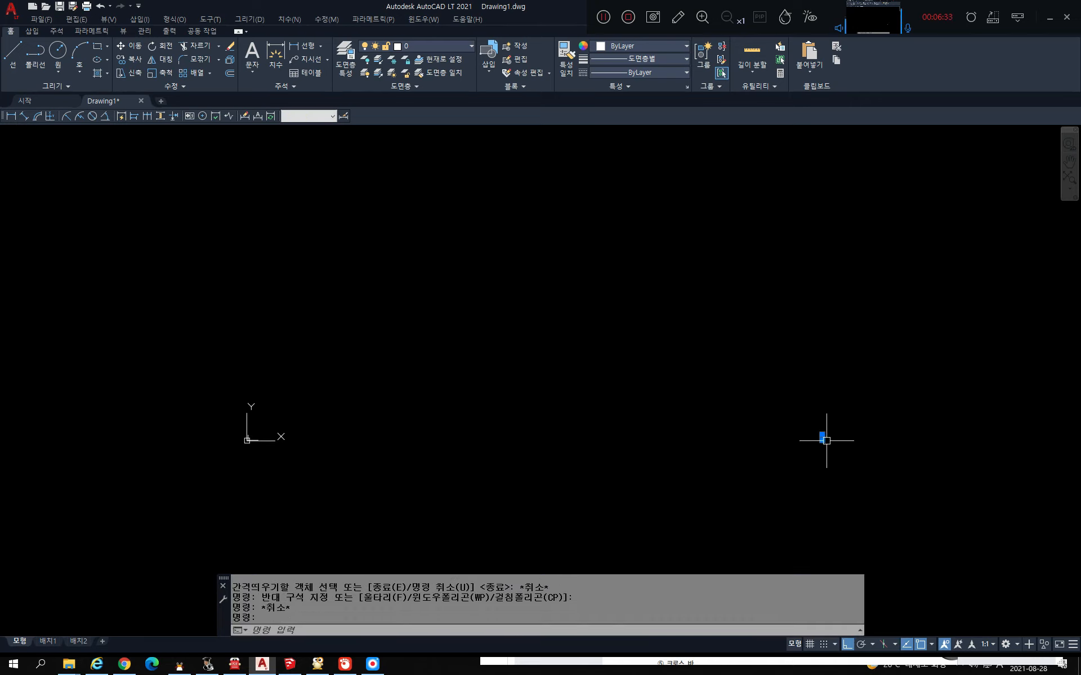
{"action": "left_click", "coordinate": [821, 437]}
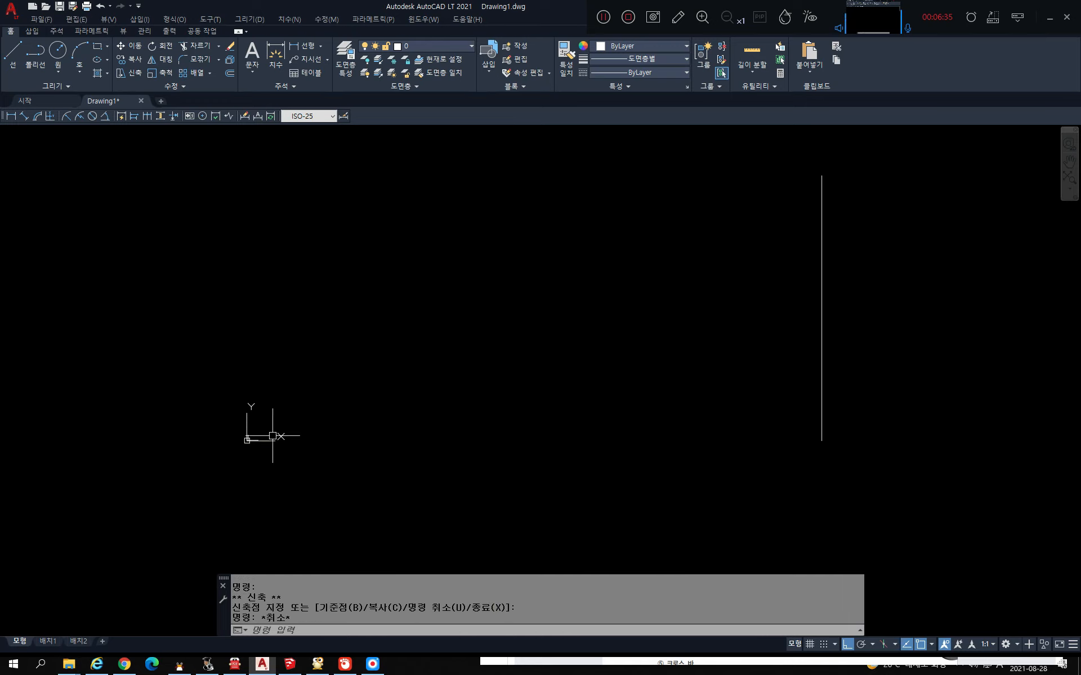
{"action": "key", "text": "Escape"}
Step: Stretch the upper end of the original vertical line near the origin up to about the offset line's height
{"action": "scroll", "coordinate": [328, 429], "scroll_direction": "up", "scroll_amount": 5}
{"action": "left_click", "coordinate": [218, 407]}
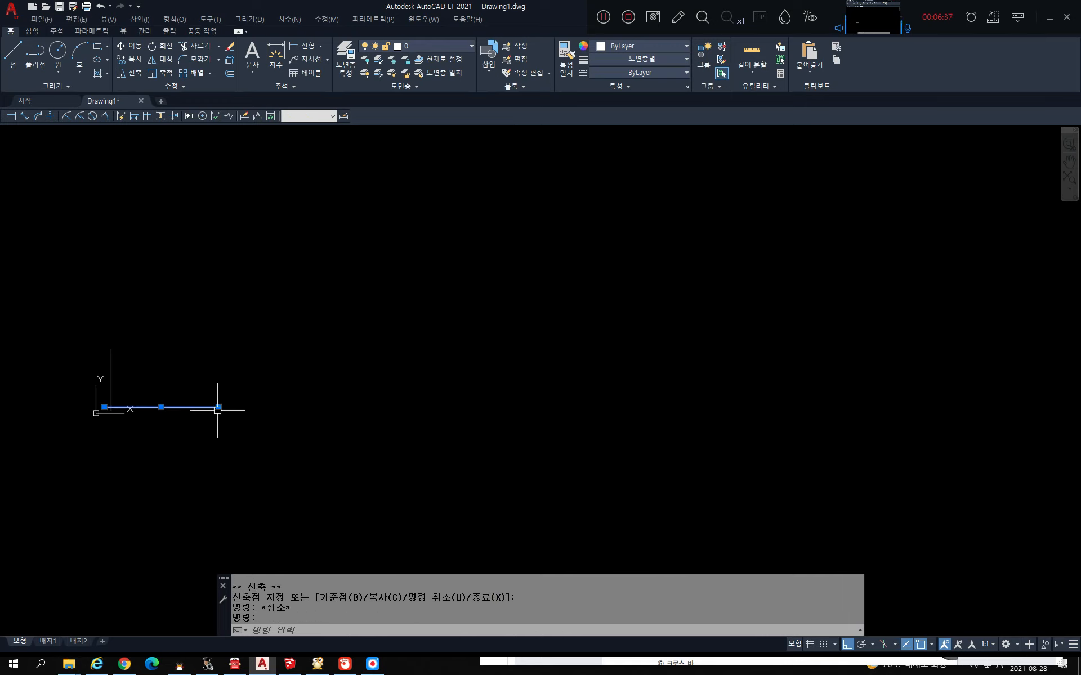
{"action": "key", "text": "Escape"}
{"action": "left_click", "coordinate": [111, 356]}
{"action": "left_click", "coordinate": [111, 349]}
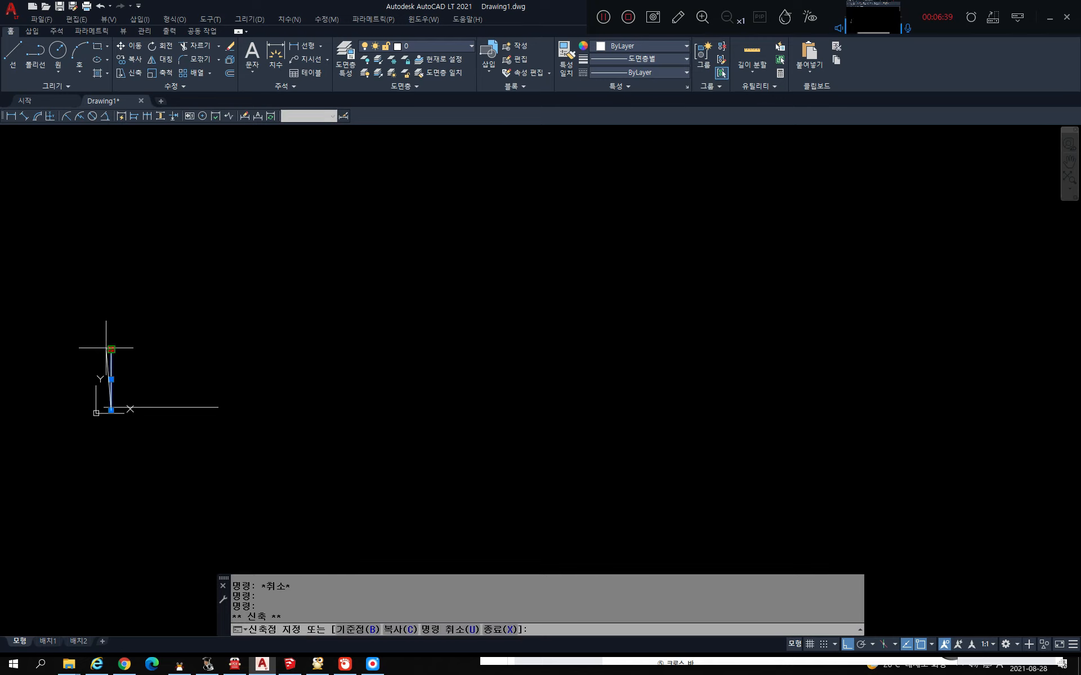
{"action": "scroll", "coordinate": [115, 357], "scroll_direction": "down", "scroll_amount": 5}
{"action": "scroll", "coordinate": [169, 290], "scroll_direction": "down", "scroll_amount": 2}
{"action": "left_click", "coordinate": [169, 251]}
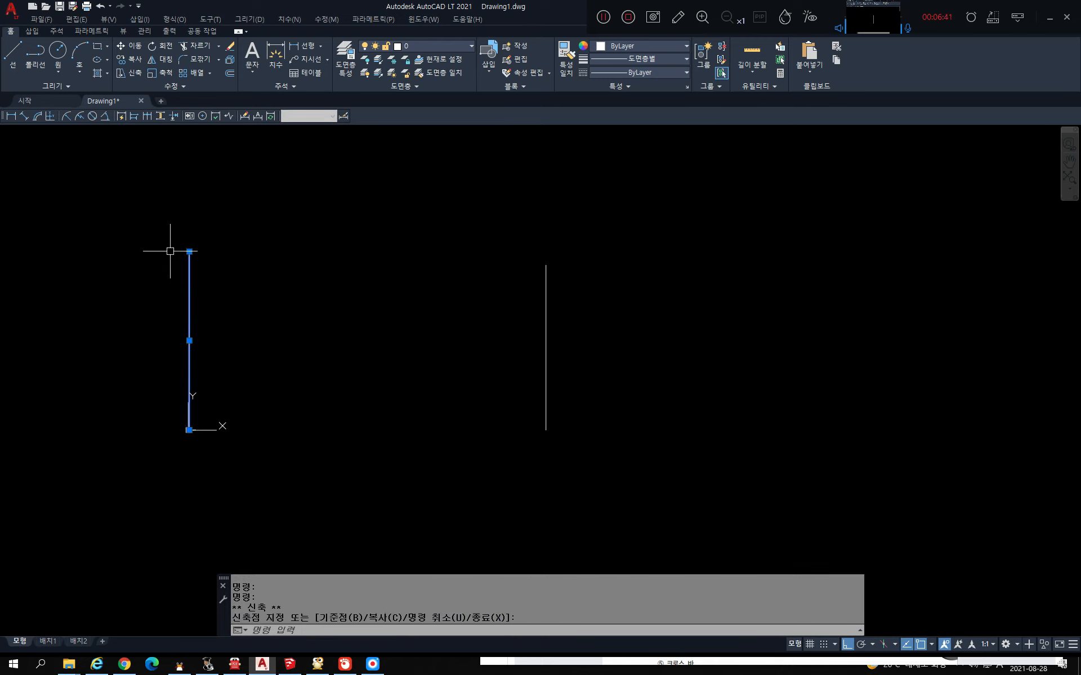
{"action": "key", "text": "Escape"}
{"action": "key", "text": "Escape"}
Step: Stretch the right end of the horizontal line well past the offset vertical line
{"action": "scroll", "coordinate": [212, 433], "scroll_direction": "up", "scroll_amount": 4}
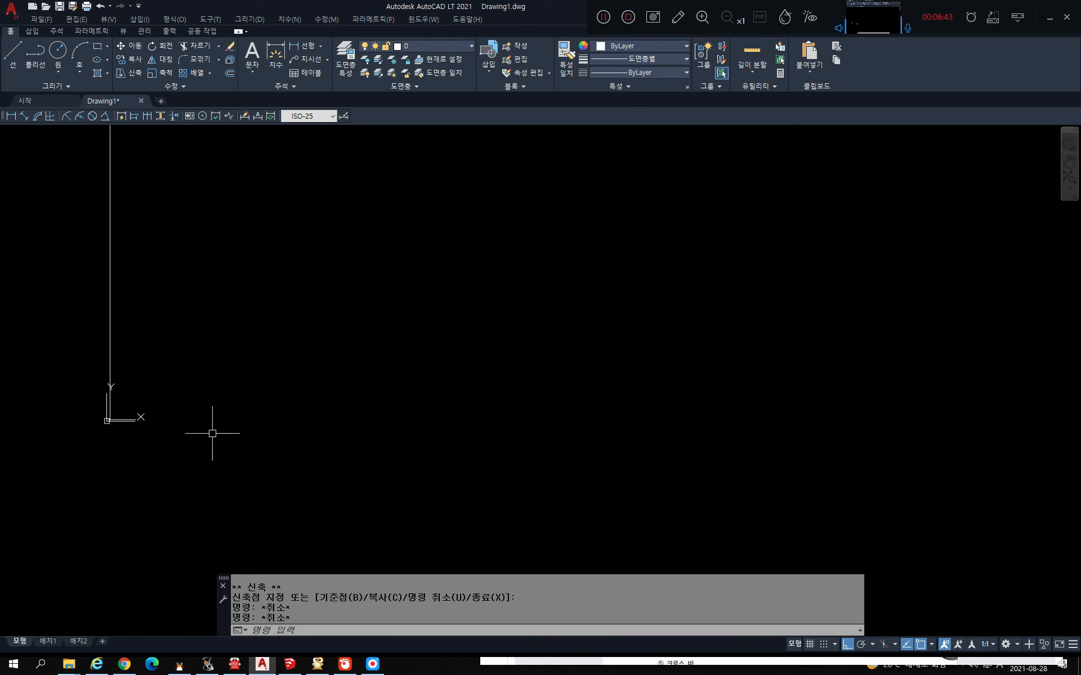
{"action": "scroll", "coordinate": [144, 425], "scroll_direction": "up", "scroll_amount": 3}
{"action": "left_click", "coordinate": [144, 419]}
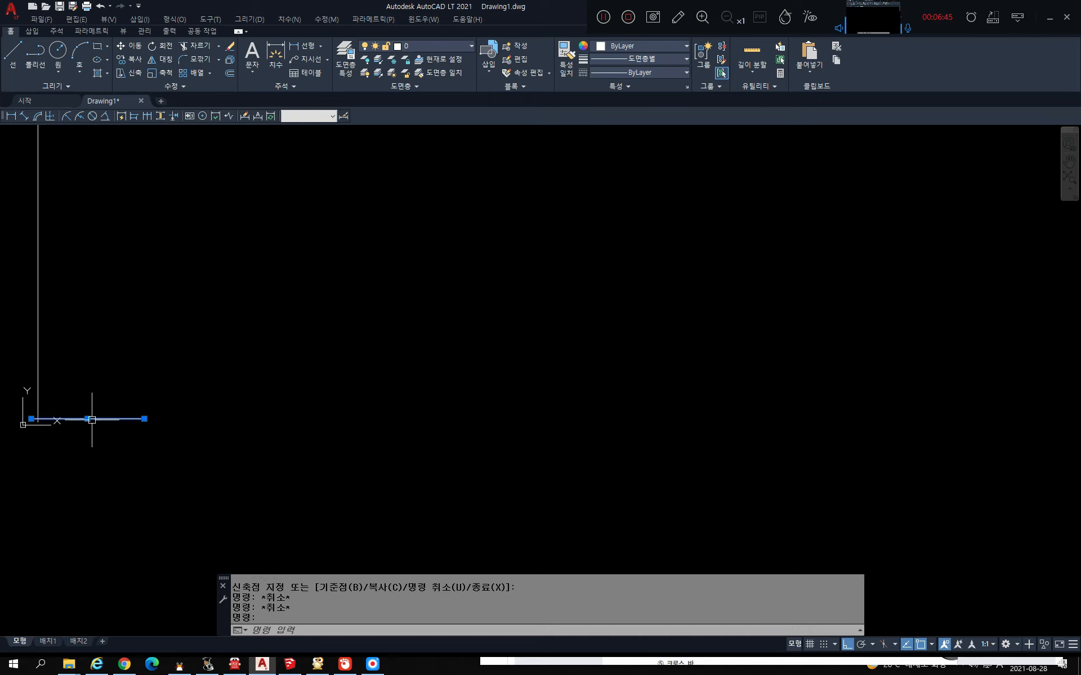
{"action": "left_click", "coordinate": [144, 419]}
{"action": "scroll", "coordinate": [144, 436], "scroll_direction": "down", "scroll_amount": 5}
{"action": "left_click", "coordinate": [434, 434]}
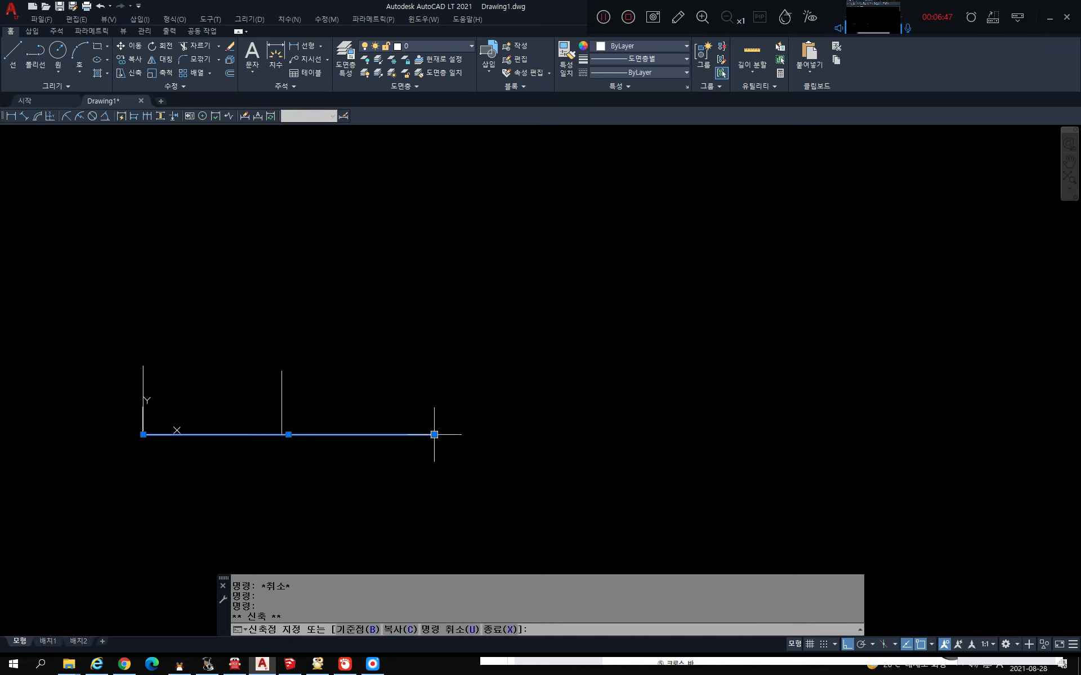
{"action": "key", "text": "Escape"}
Step: Create a new layer named center and set its colour to red
{"action": "scroll", "coordinate": [259, 451], "scroll_direction": "up", "scroll_amount": 3}
{"action": "middle_click_drag", "start_coordinate": [250, 447], "coordinate": [890, 539]}
{"action": "scroll", "coordinate": [890, 539], "scroll_direction": "down", "scroll_amount": 1}
{"action": "scroll", "coordinate": [704, 495], "scroll_direction": "up", "scroll_amount": 1}
{"action": "middle_click_drag", "start_coordinate": [599, 482], "coordinate": [391, 460]}
{"action": "type", "text": "la"}
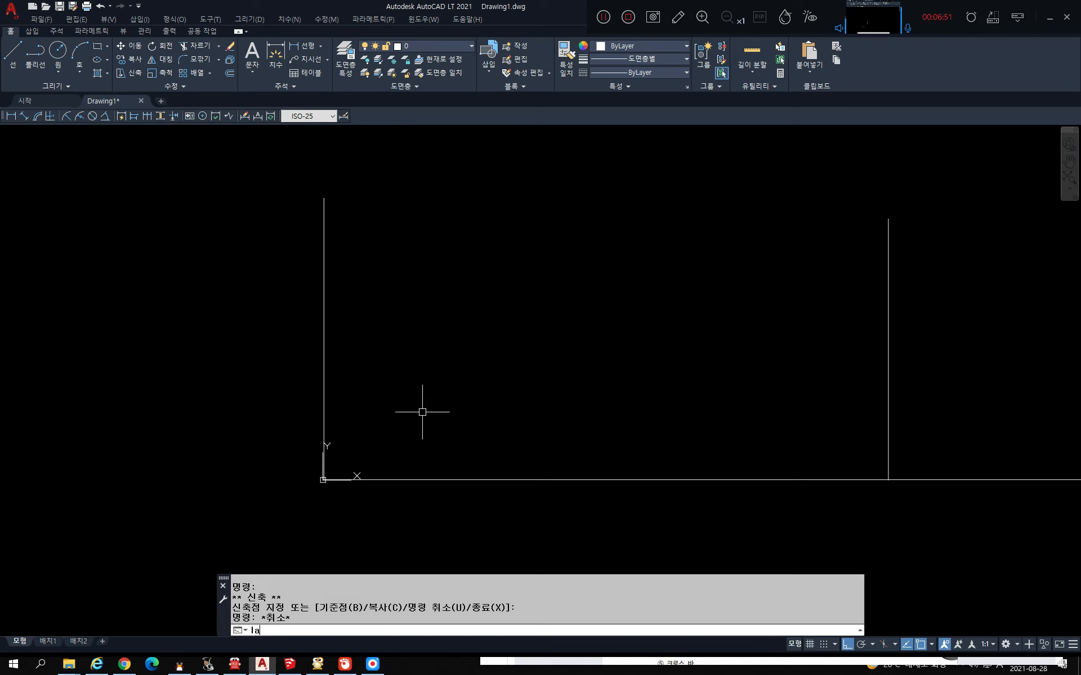
{"action": "key", "text": "Return"}
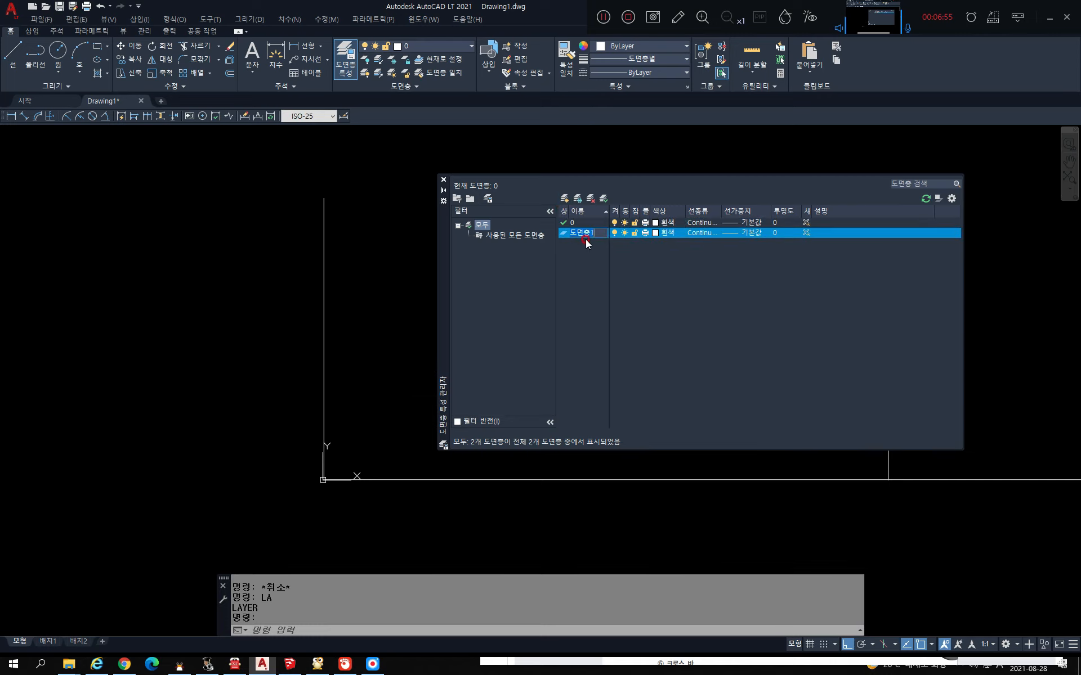
{"action": "type", "text": "center"}
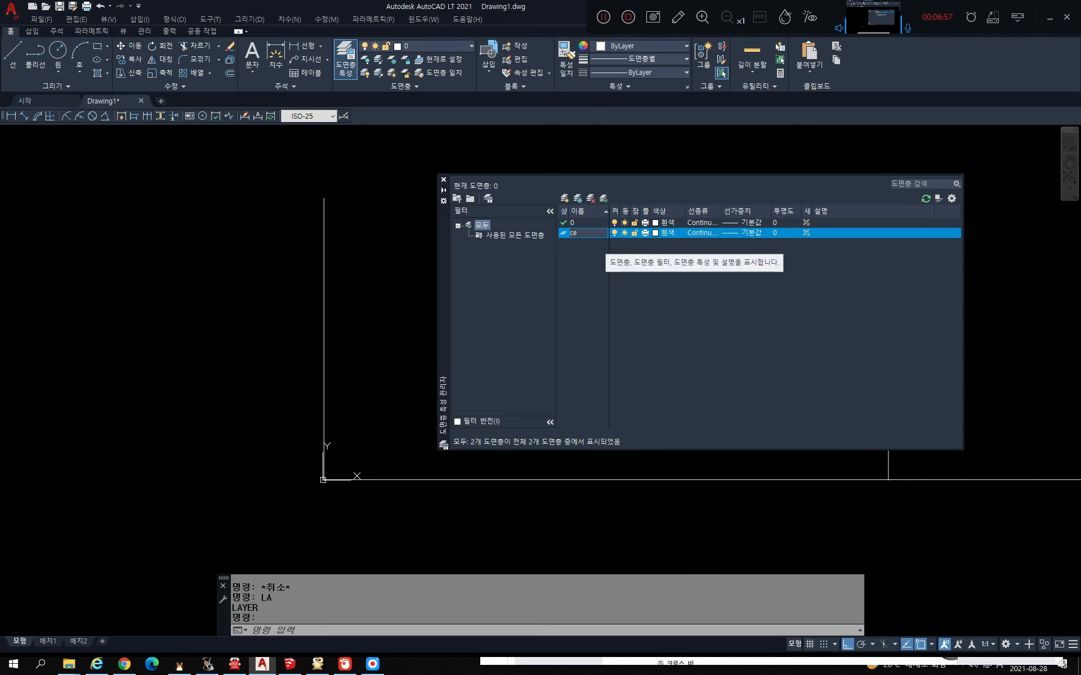
{"action": "left_click", "coordinate": [670, 234]}
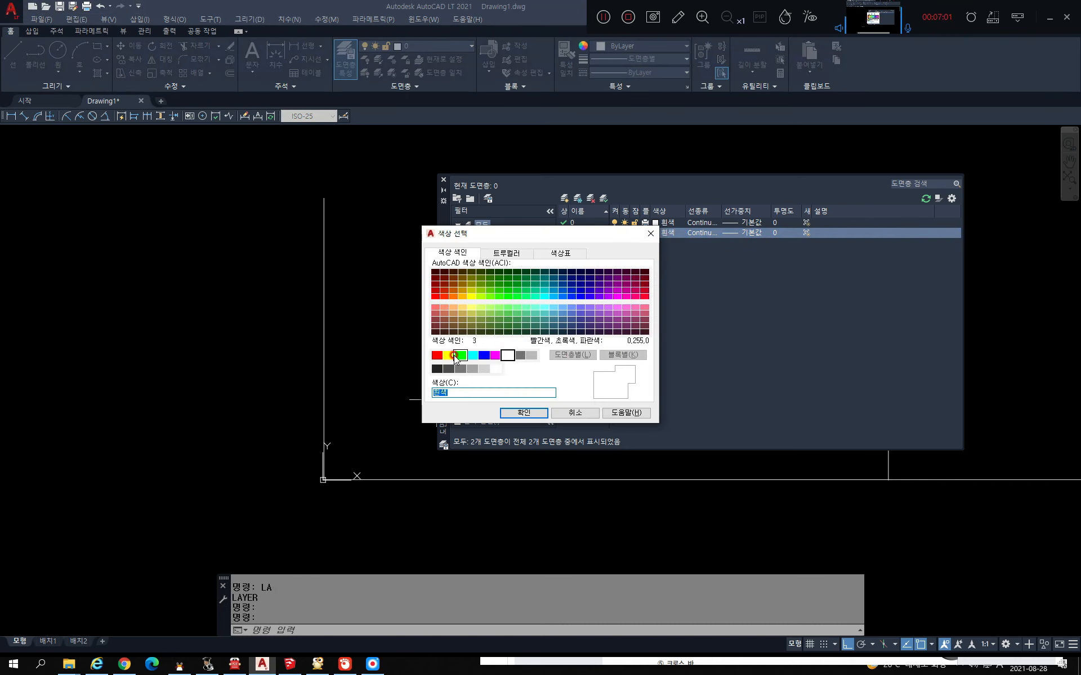
{"action": "left_click", "coordinate": [437, 355]}
{"action": "left_click", "coordinate": [521, 414]}
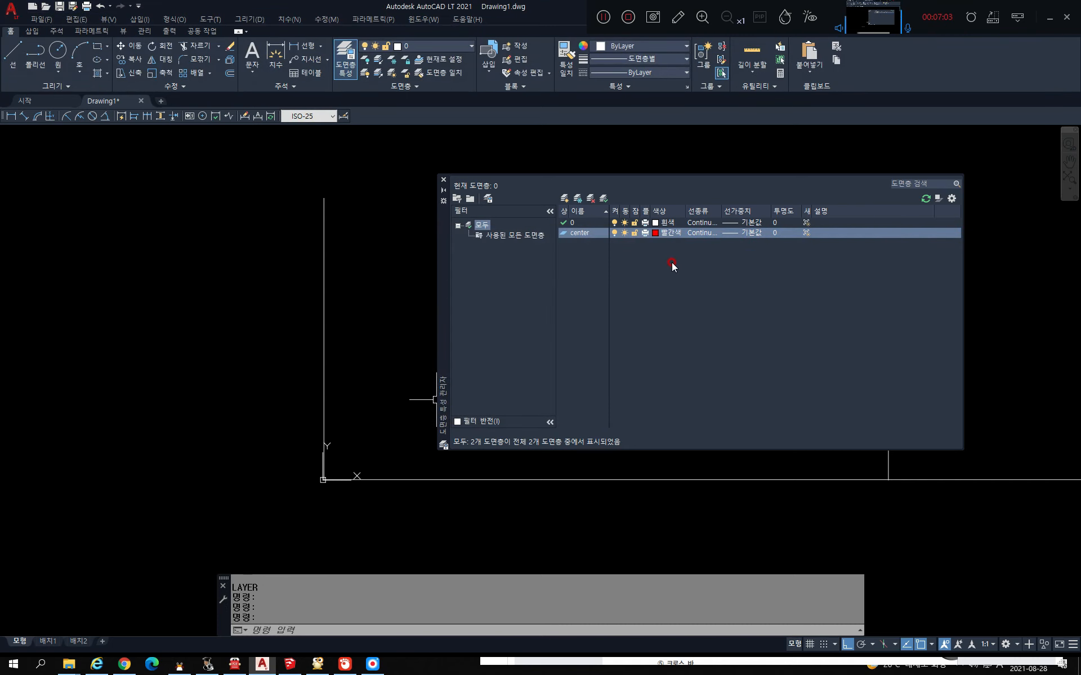
Step: Load the CENTER linetype and assign it to the center layer
{"action": "left_click", "coordinate": [698, 236]}
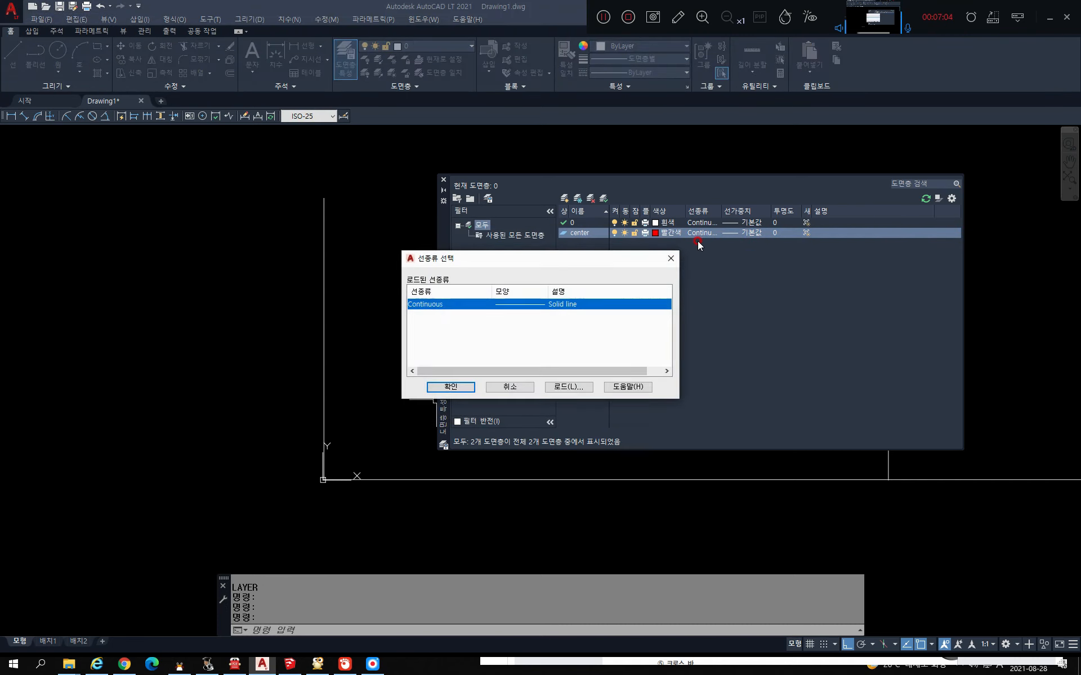
{"action": "left_click", "coordinate": [568, 386]}
{"action": "left_click", "coordinate": [448, 345]}
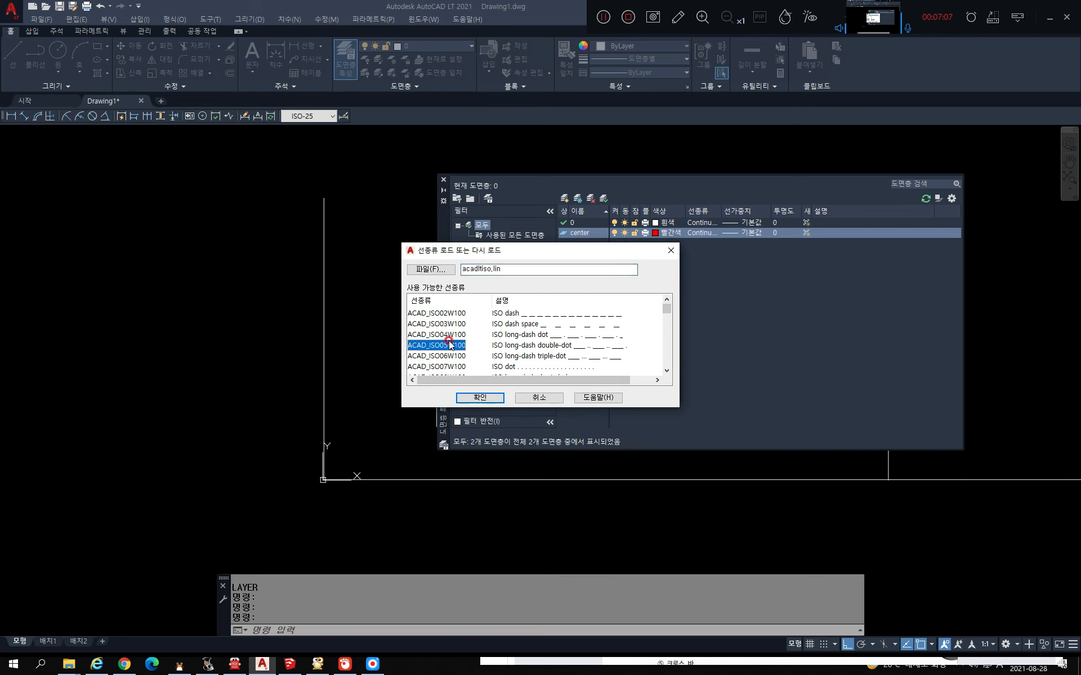
{"action": "key", "text": "c"}
{"action": "left_click", "coordinate": [480, 398]}
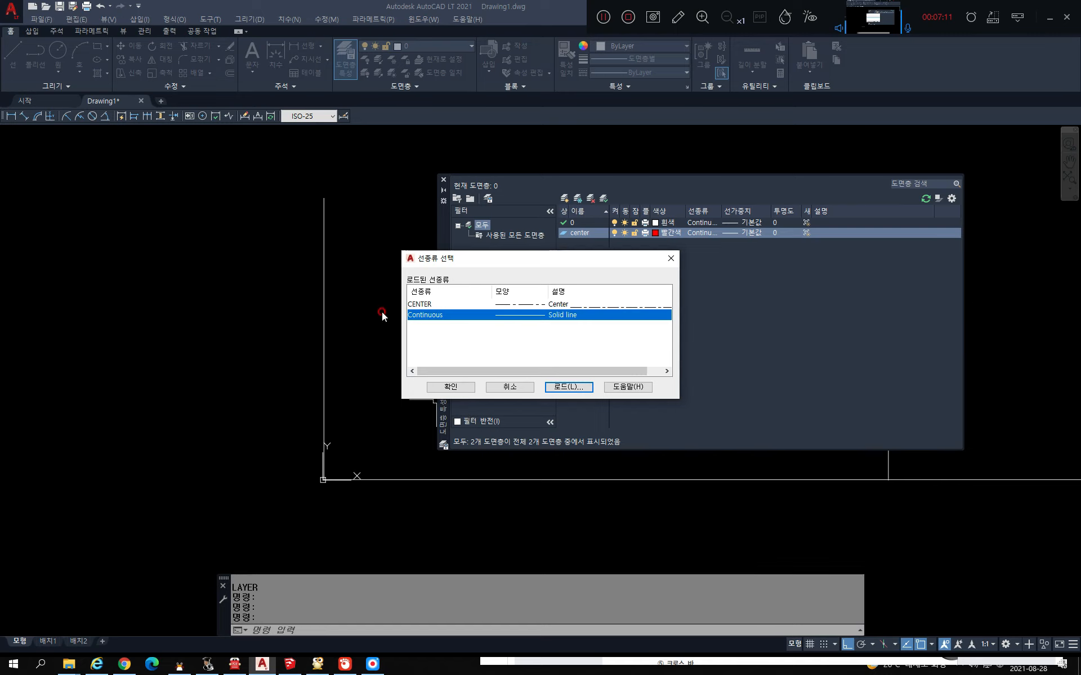
{"action": "left_click", "coordinate": [414, 306]}
{"action": "left_click", "coordinate": [451, 388]}
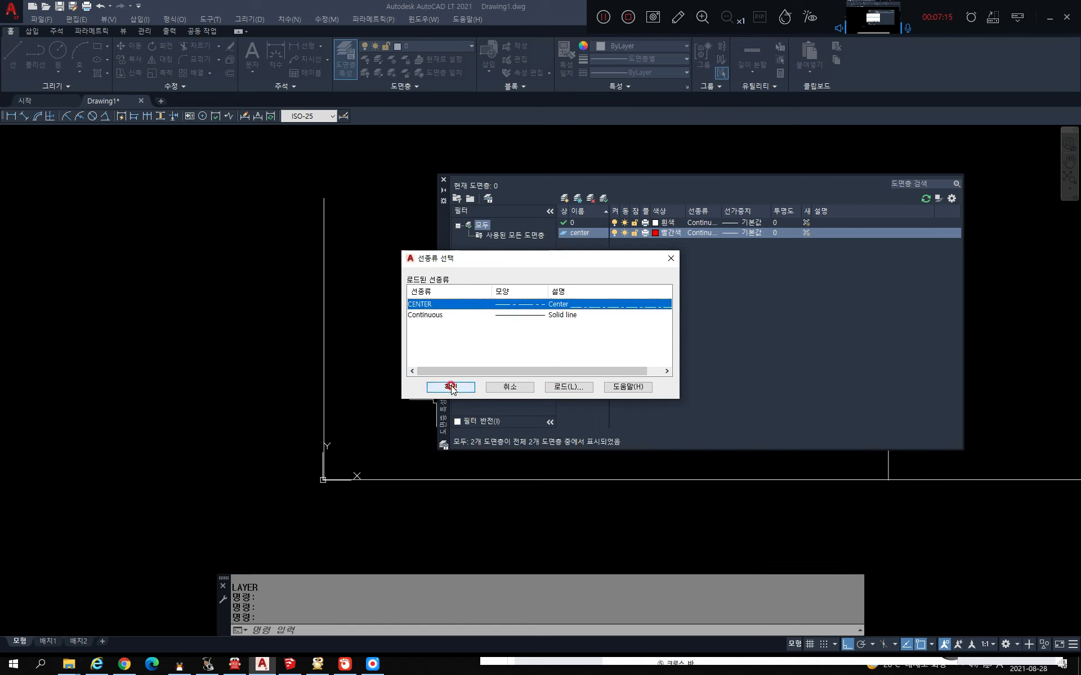
{"action": "left_click", "coordinate": [451, 387]}
{"action": "left_click", "coordinate": [472, 366]}
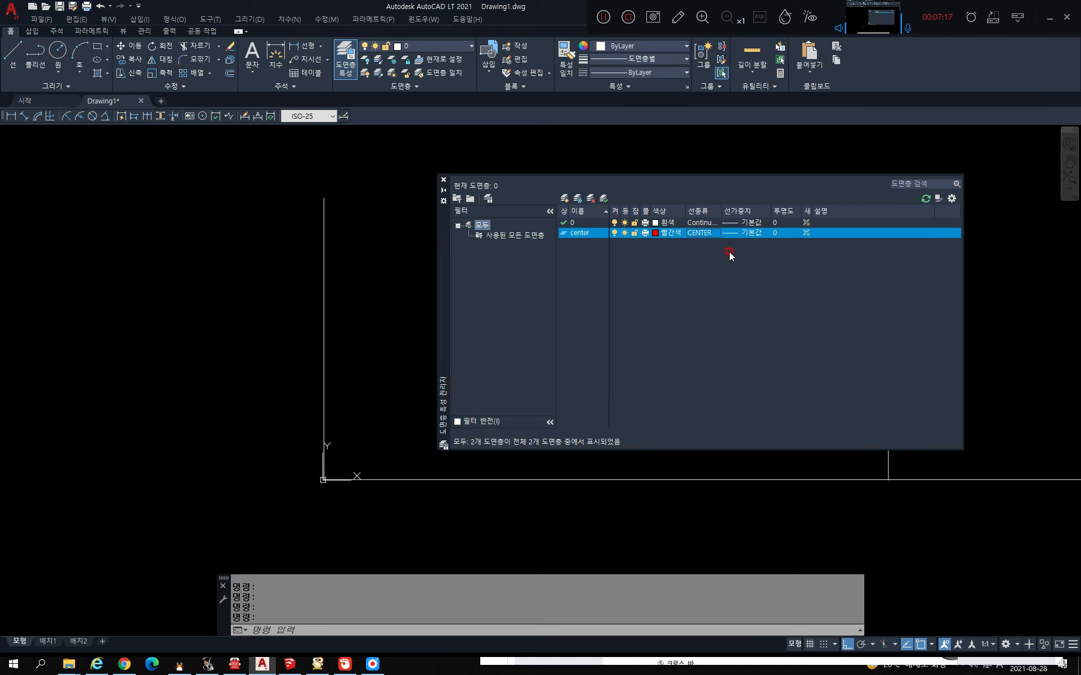
Step: Set the center layer's lineweight to 0.30 mm and close the layer manager
{"action": "left_click", "coordinate": [735, 235]}
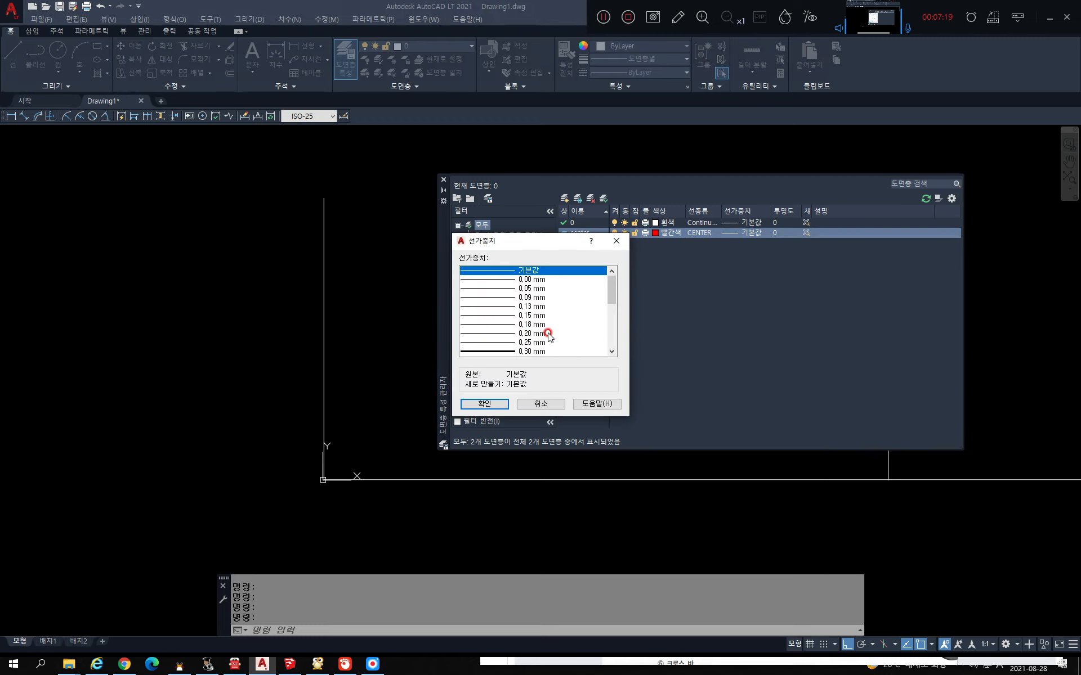
{"action": "left_click", "coordinate": [502, 351]}
{"action": "left_click", "coordinate": [484, 404]}
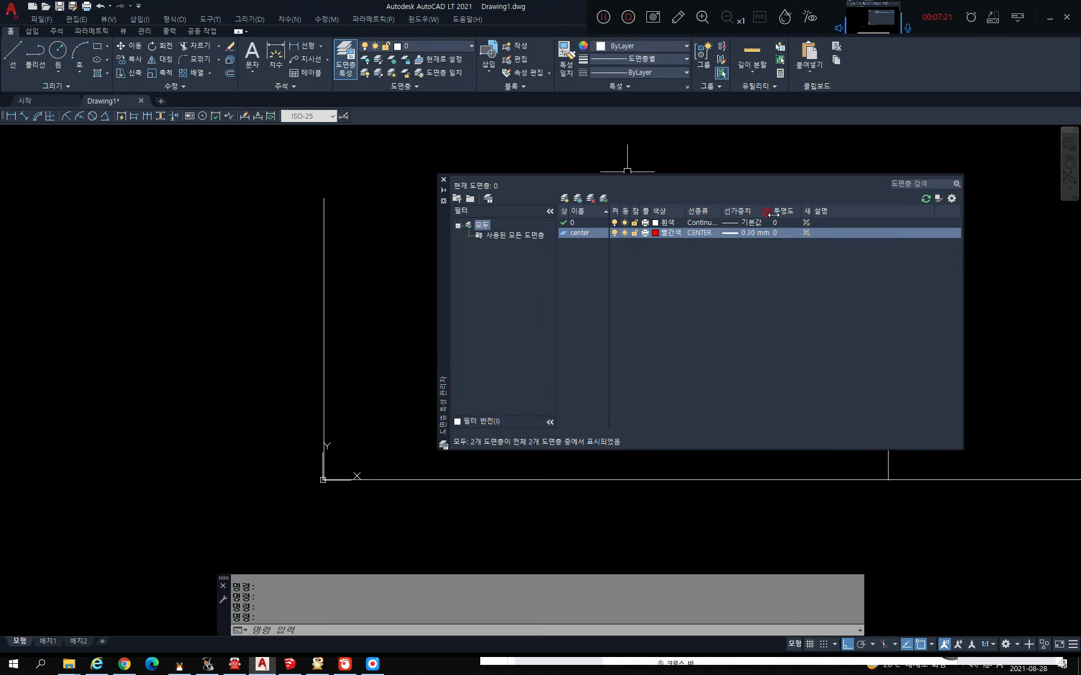
{"action": "left_click", "coordinate": [443, 181]}
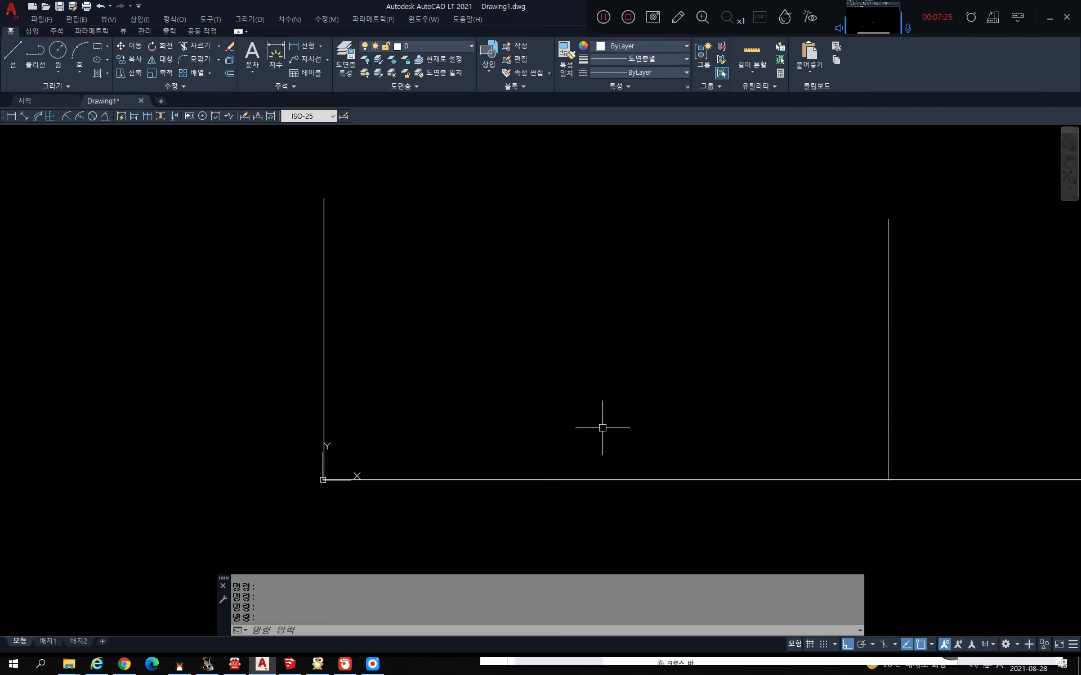
{"action": "middle_click_drag", "start_coordinate": [410, 354], "coordinate": [535, 366]}
{"action": "left_click", "coordinate": [515, 351]}
{"action": "left_click", "coordinate": [391, 314]}
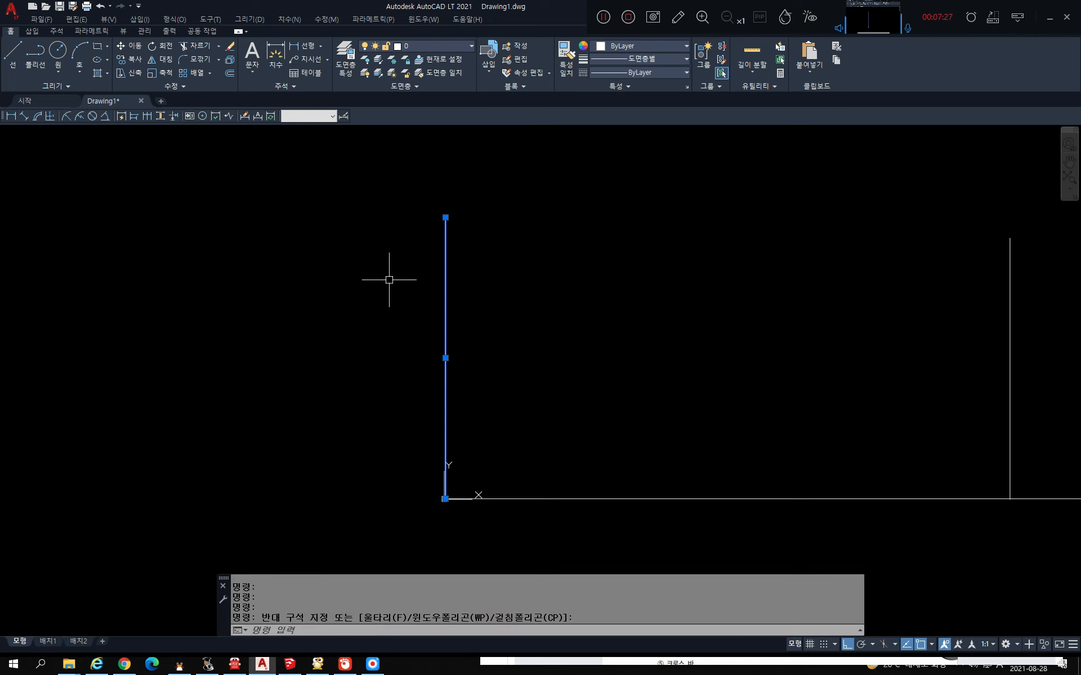
{"action": "key", "text": "Escape"}
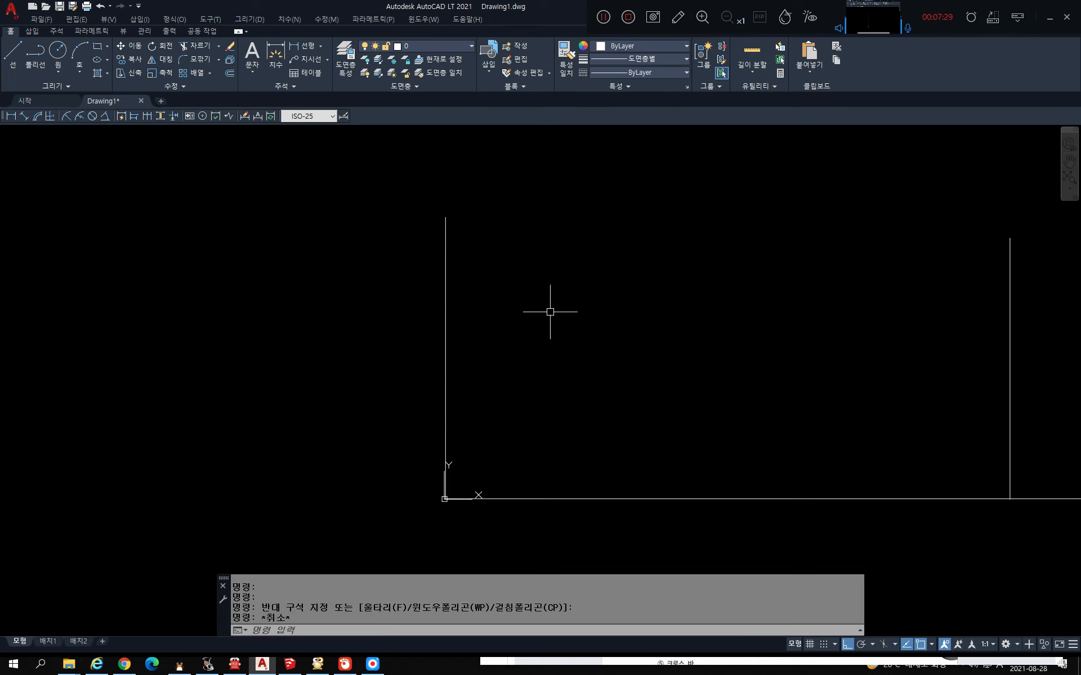
{"action": "left_click", "coordinate": [564, 320]}
{"action": "left_click", "coordinate": [379, 266]}
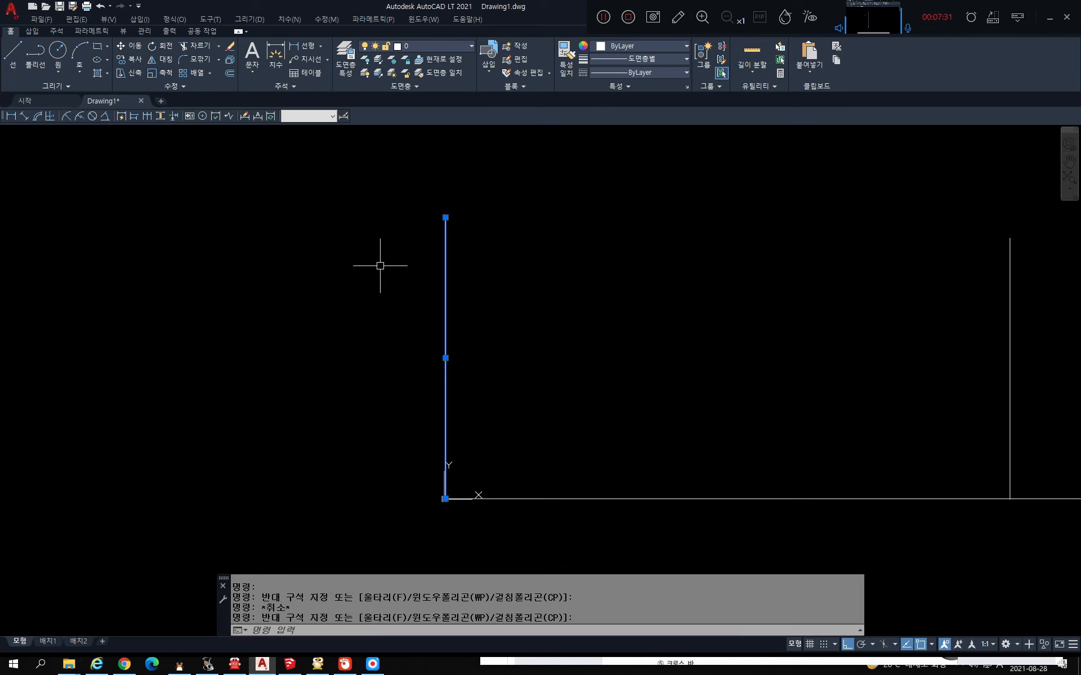
{"action": "type", "text": "c"}
{"action": "key", "text": "Return"}
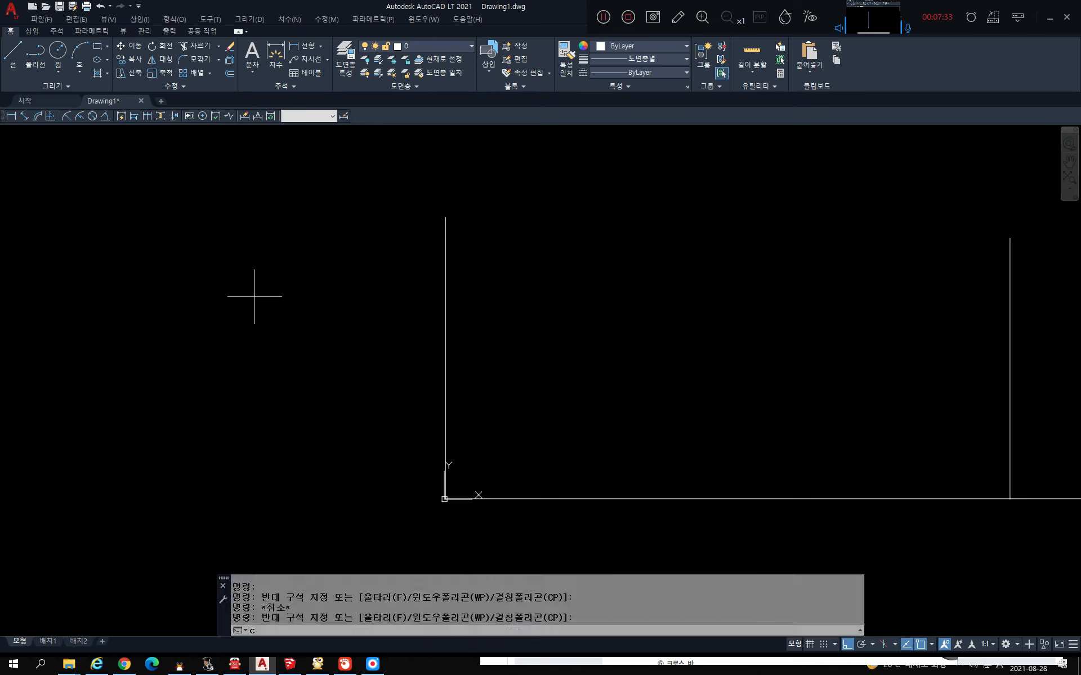
{"action": "key", "text": "Escape"}
Step: Copy the left vertical line horizontally to a position between the two existing vertical lines
{"action": "type", "text": "co"}
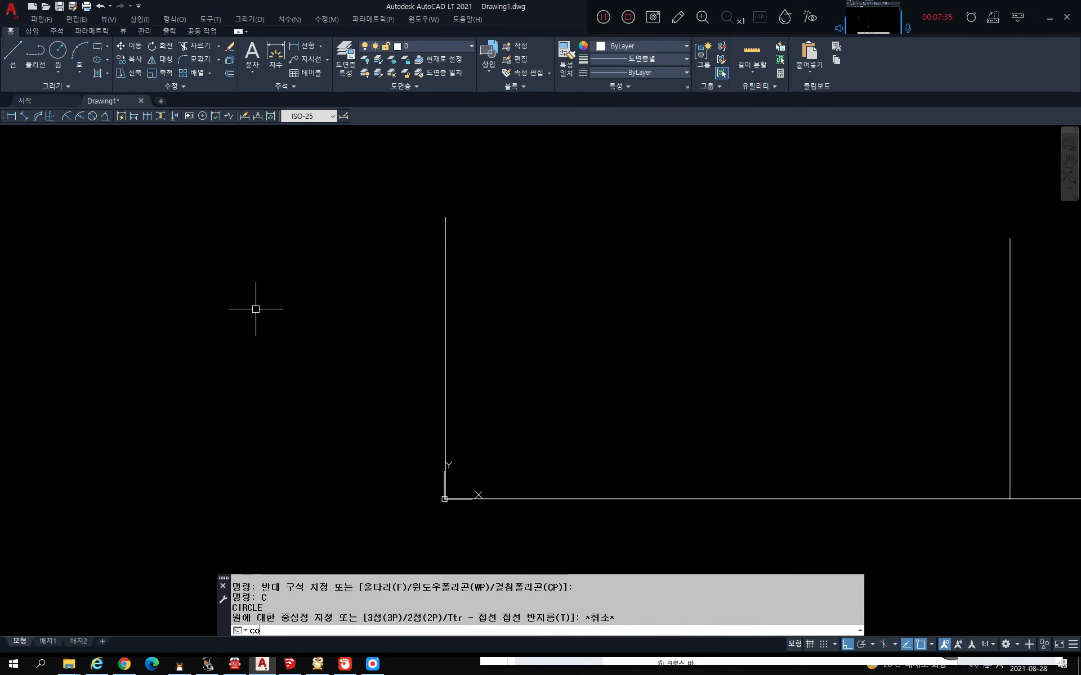
{"action": "key", "text": "Return"}
{"action": "left_click", "coordinate": [606, 325]}
{"action": "left_click", "coordinate": [335, 296]}
{"action": "key", "text": "Return"}
{"action": "left_click", "coordinate": [261, 353]}
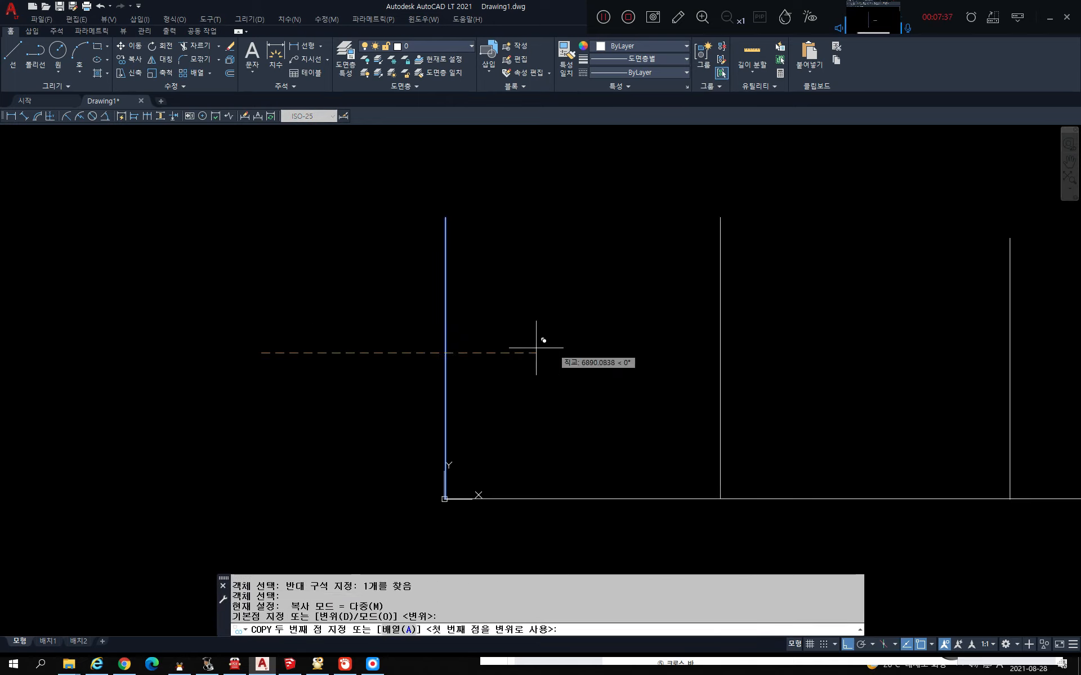
{"action": "left_click", "coordinate": [582, 349]}
{"action": "key", "text": "Escape"}
Step: Move the copied middle vertical line onto the center layer
{"action": "middle_click_drag", "start_coordinate": [731, 424], "coordinate": [524, 424]}
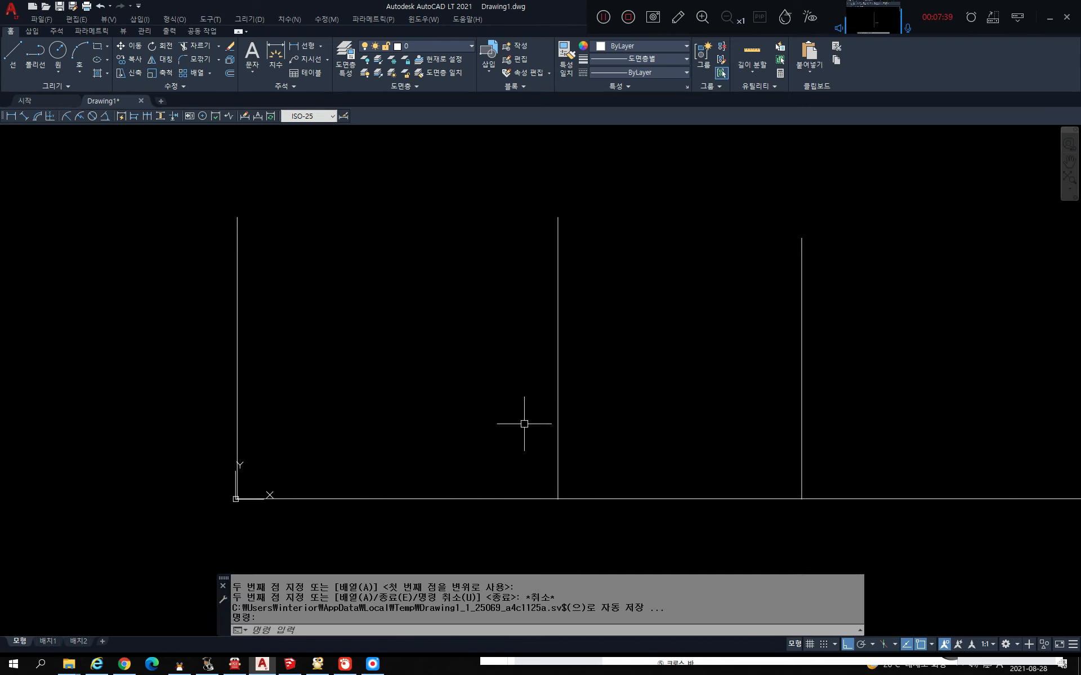
{"action": "left_click", "coordinate": [625, 351]}
{"action": "left_click", "coordinate": [506, 326]}
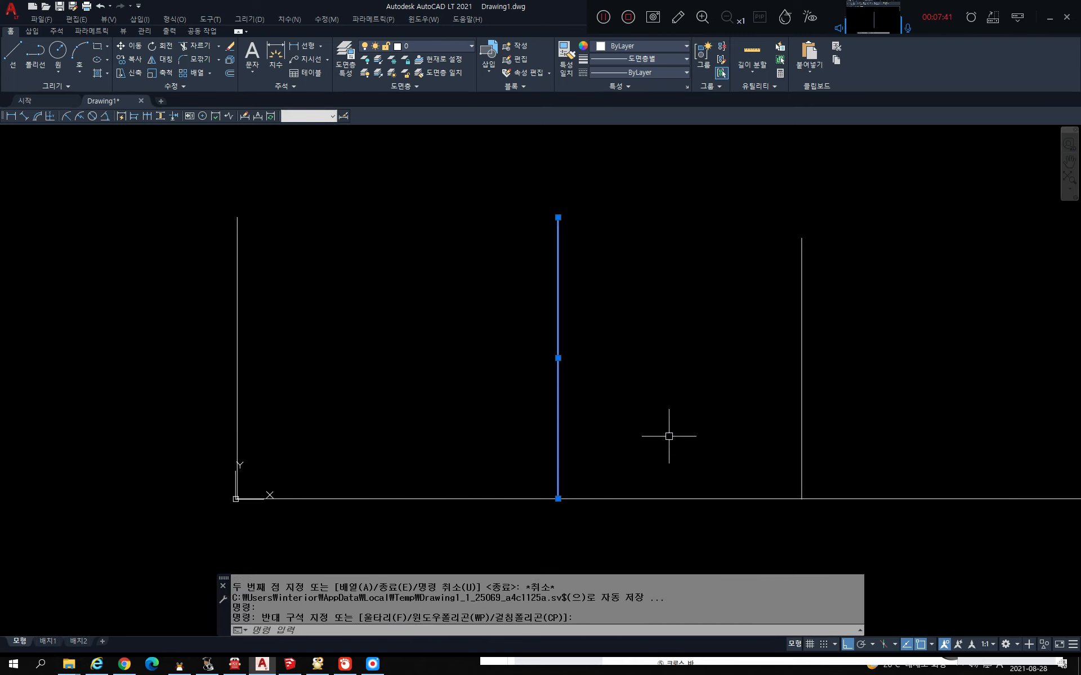
{"action": "left_click", "coordinate": [431, 51]}
{"action": "left_click", "coordinate": [432, 76]}
{"action": "key", "text": "Escape"}
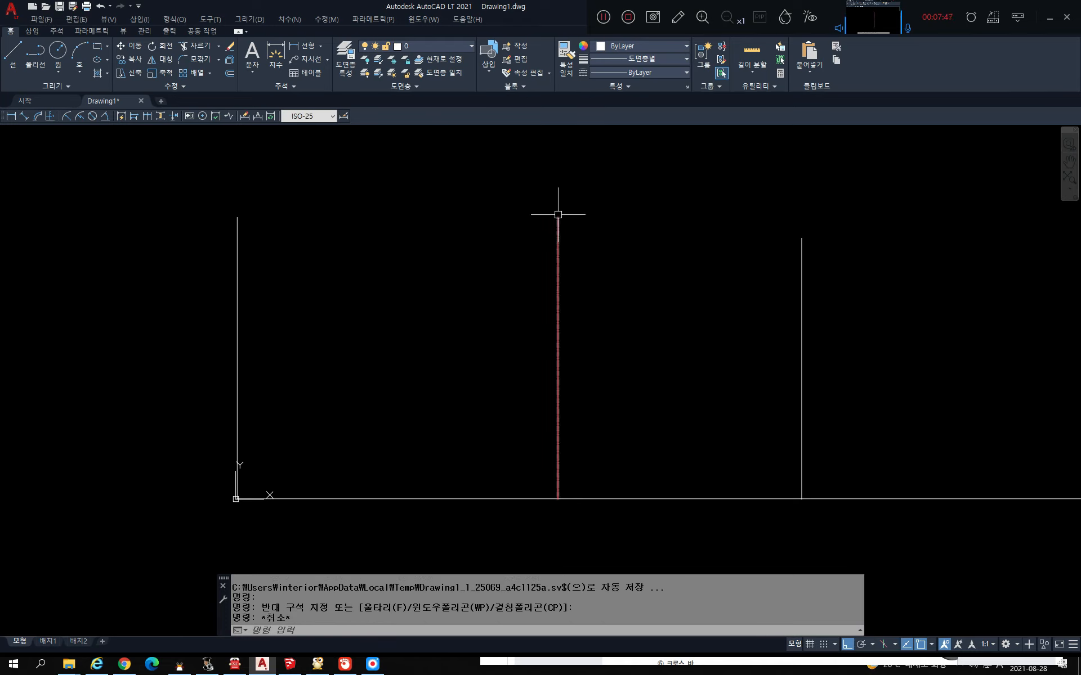
Step: Check the center layer's assigned linetype without changing it and inspect the red line's dash pattern up close
{"action": "type", "text": "LA"}
{"action": "key", "text": "Return"}
{"action": "left_click", "coordinate": [689, 225]}
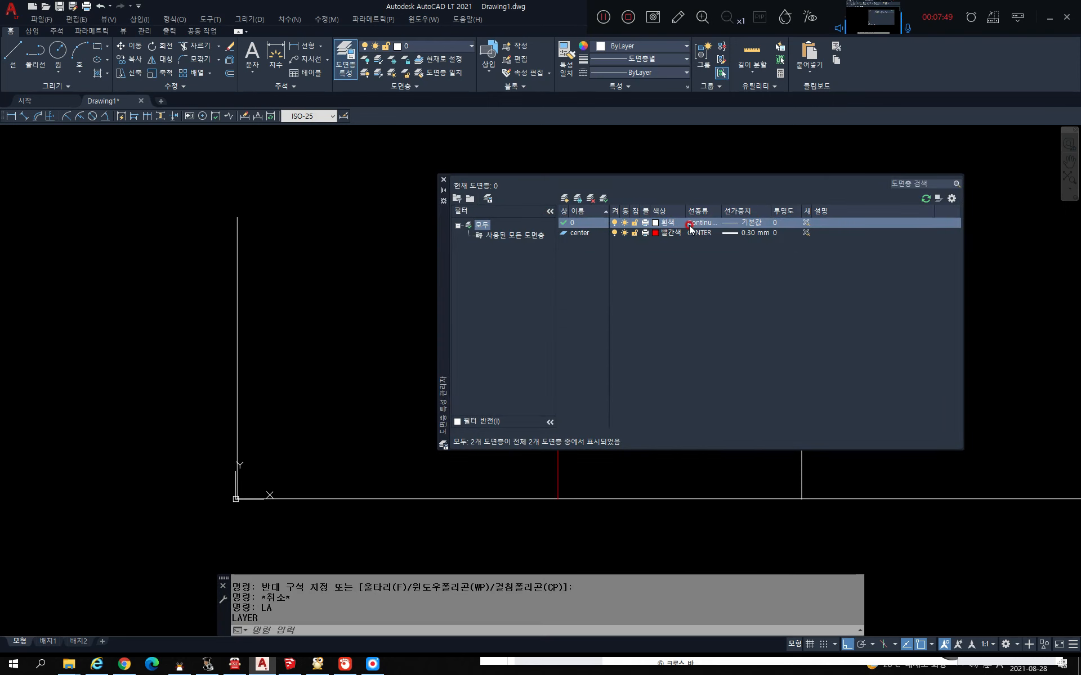
{"action": "left_click", "coordinate": [699, 236]}
{"action": "left_click", "coordinate": [633, 293]}
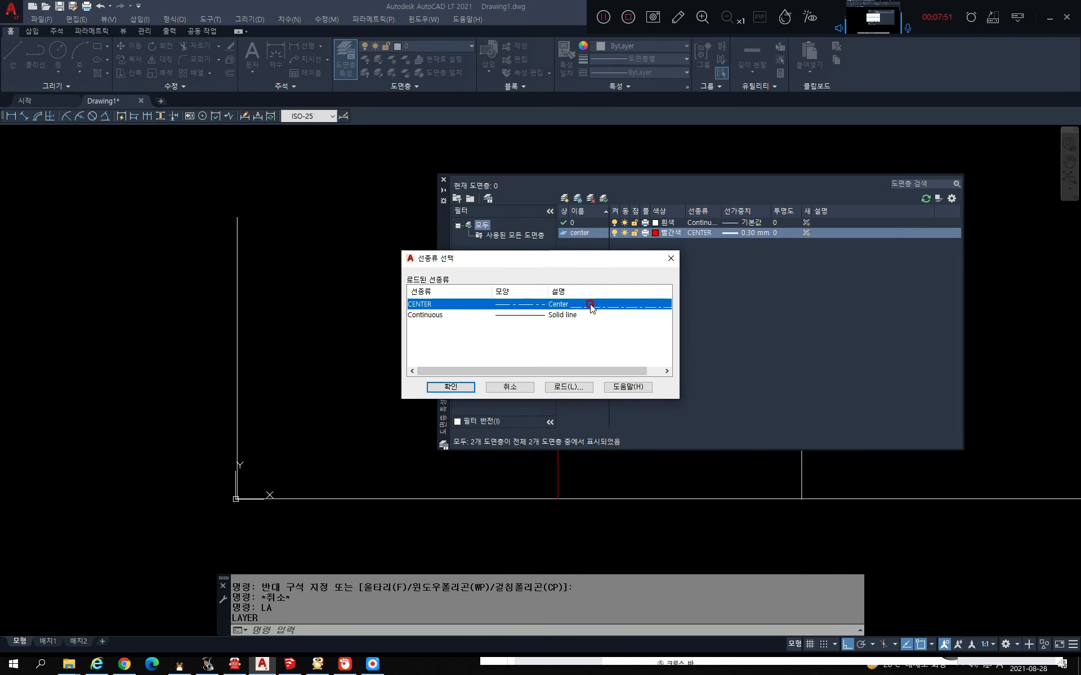
{"action": "left_click", "coordinate": [518, 387]}
{"action": "left_click", "coordinate": [461, 186]}
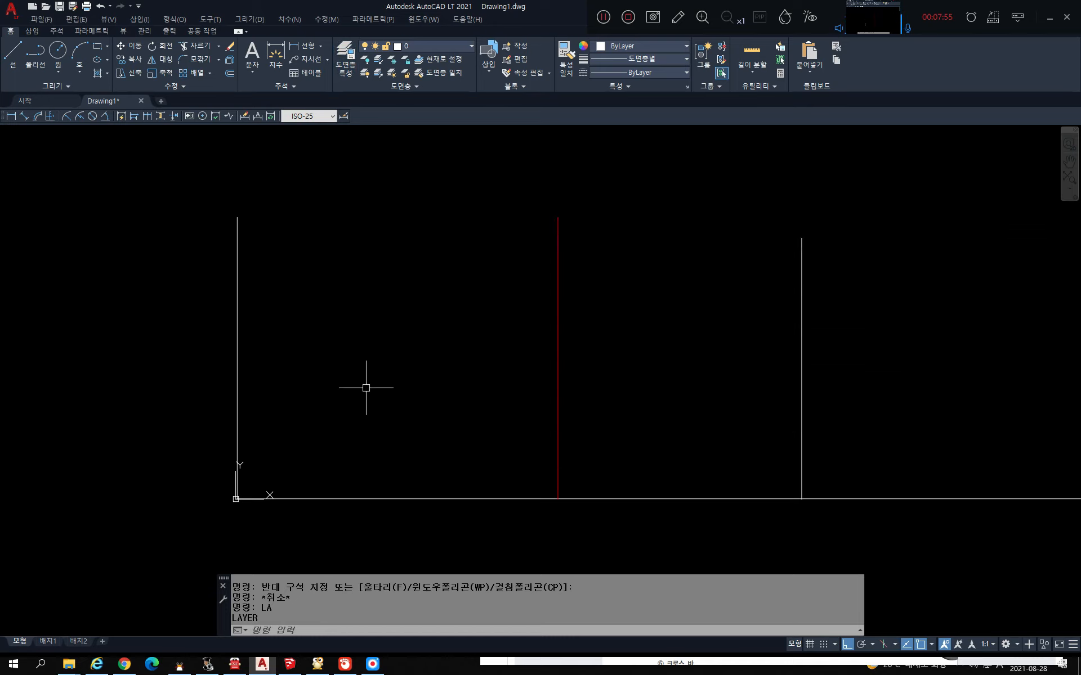
{"action": "scroll", "coordinate": [566, 313], "scroll_direction": "up", "scroll_amount": 6}
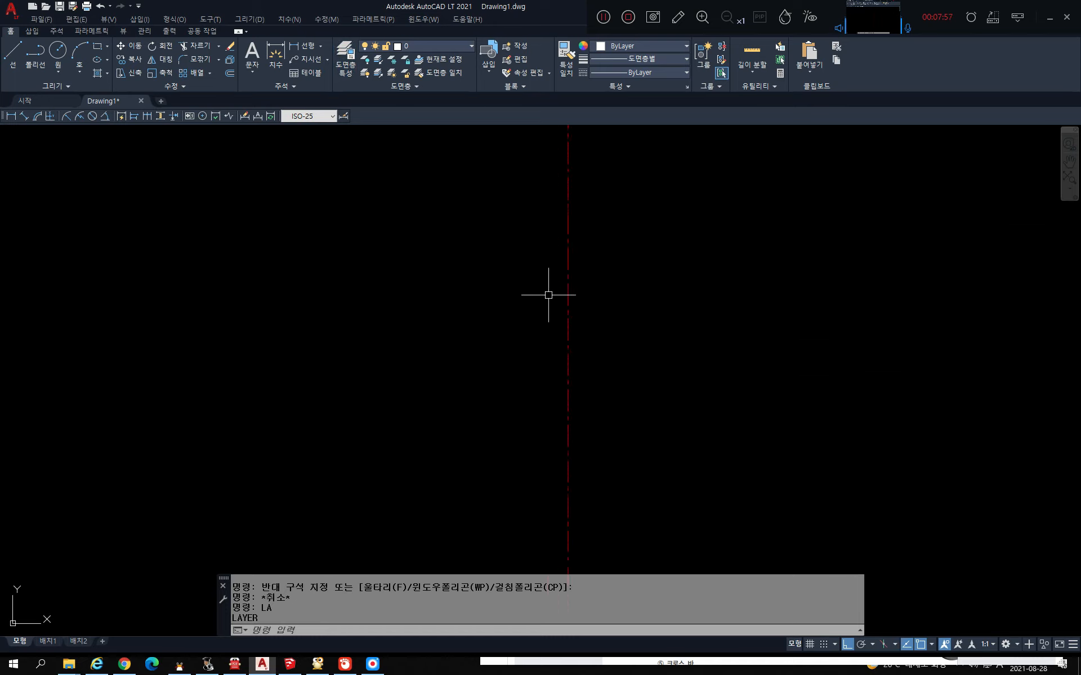
{"action": "scroll", "coordinate": [594, 278], "scroll_direction": "down", "scroll_amount": 5}
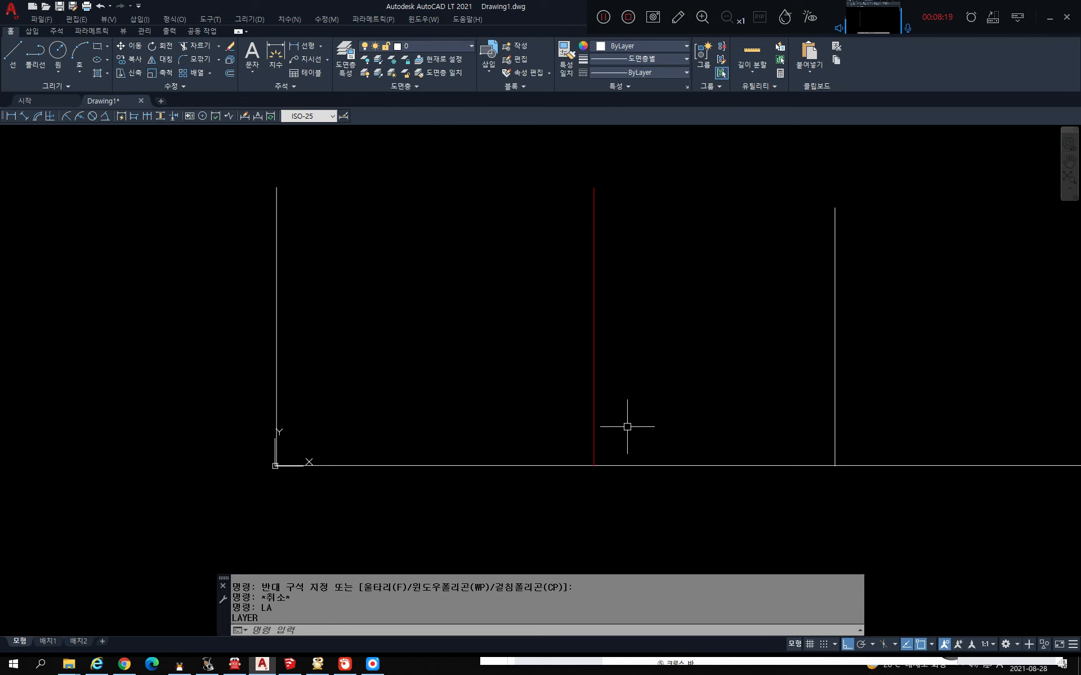
{"action": "type", "text": "LT"}
{"action": "key", "text": "Return"}
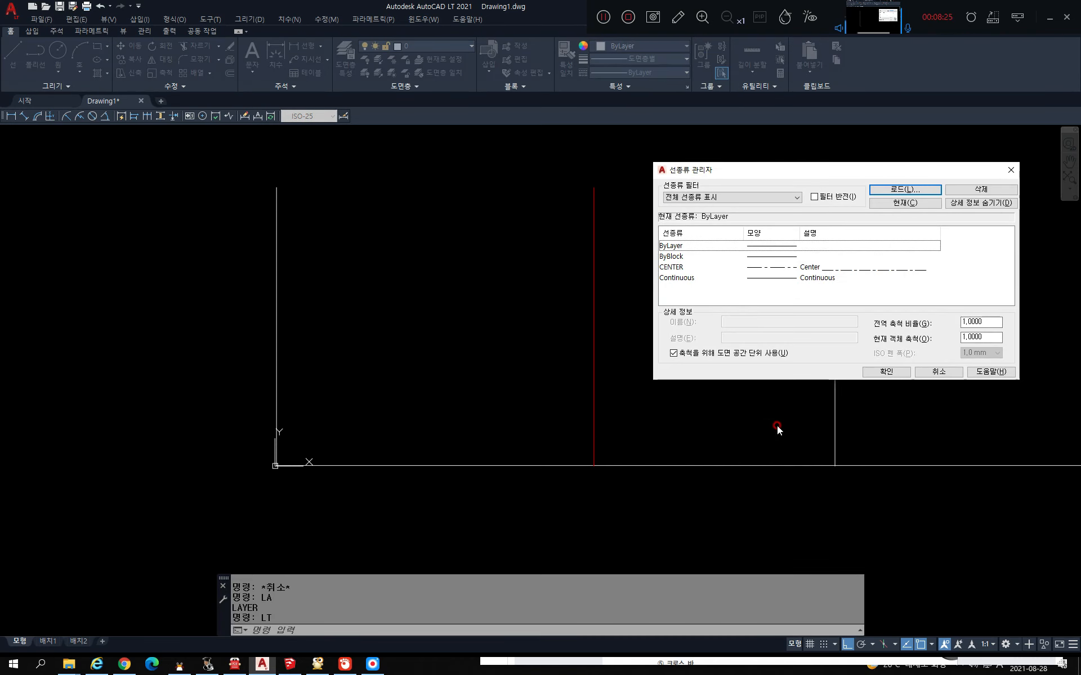
{"action": "left_click", "coordinate": [939, 372]}
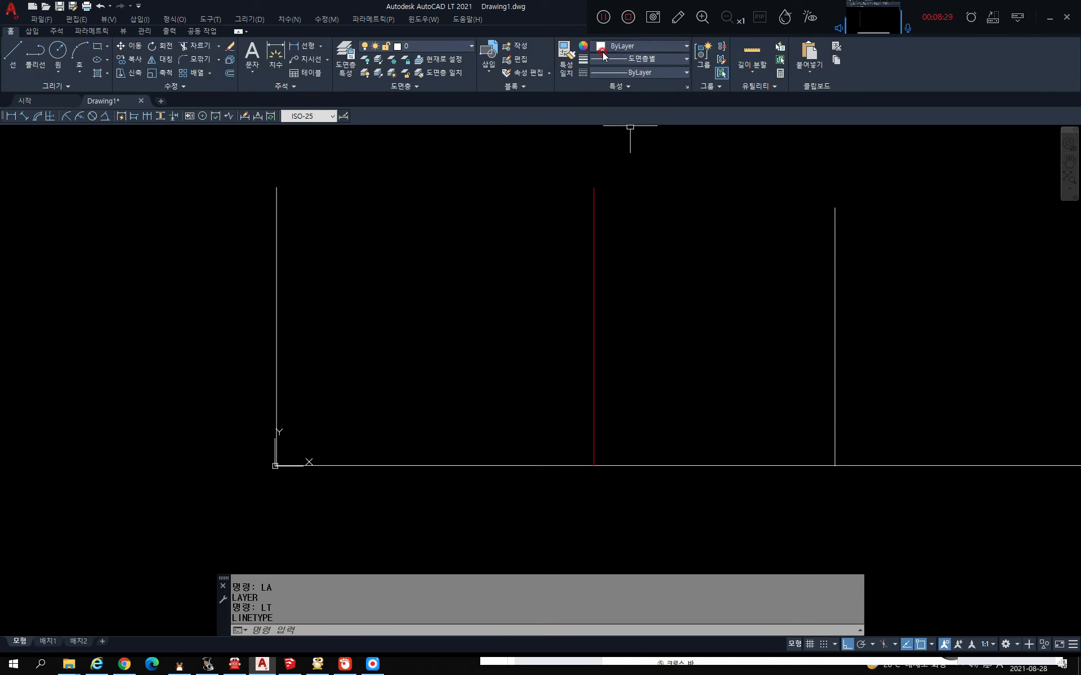
Step: Set a larger global linetype scale factor in the Linetype Manager and apply it to the drawing
{"action": "left_click", "coordinate": [669, 72]}
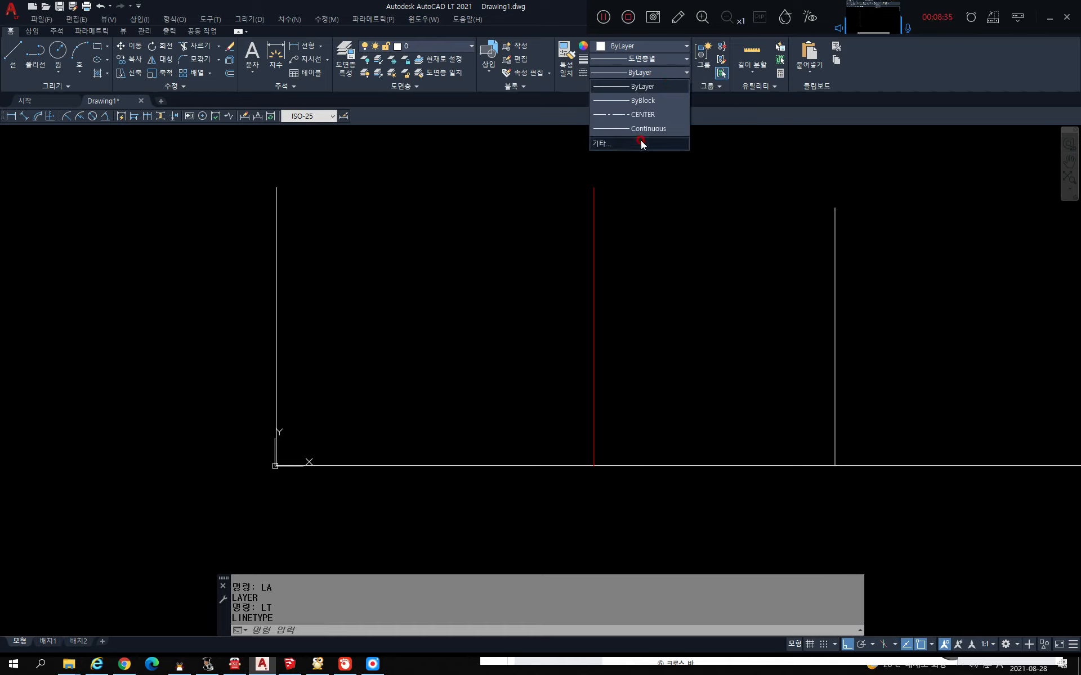
{"action": "left_click", "coordinate": [642, 143]}
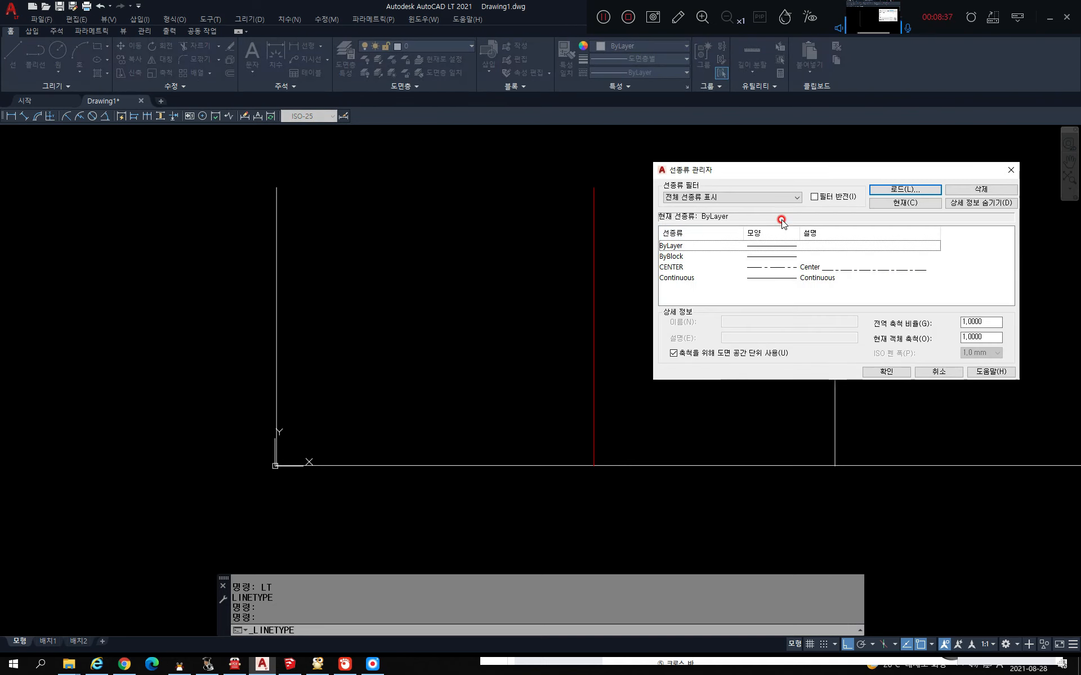
{"action": "left_click_drag", "start_coordinate": [770, 172], "coordinate": [538, 148]}
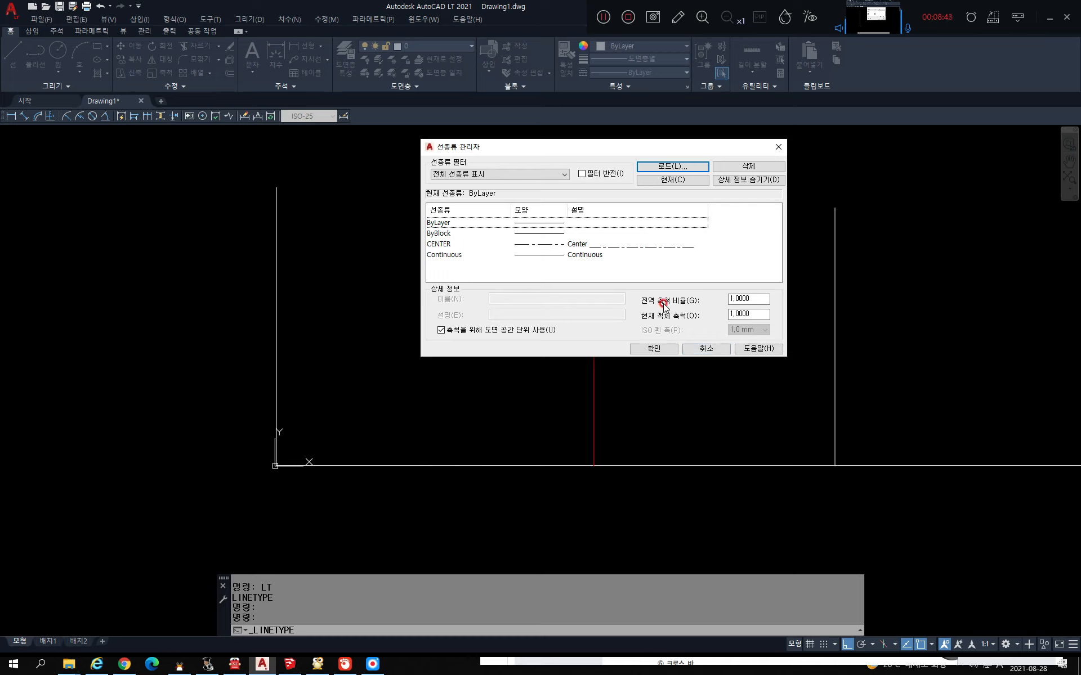
{"action": "left_click", "coordinate": [745, 180]}
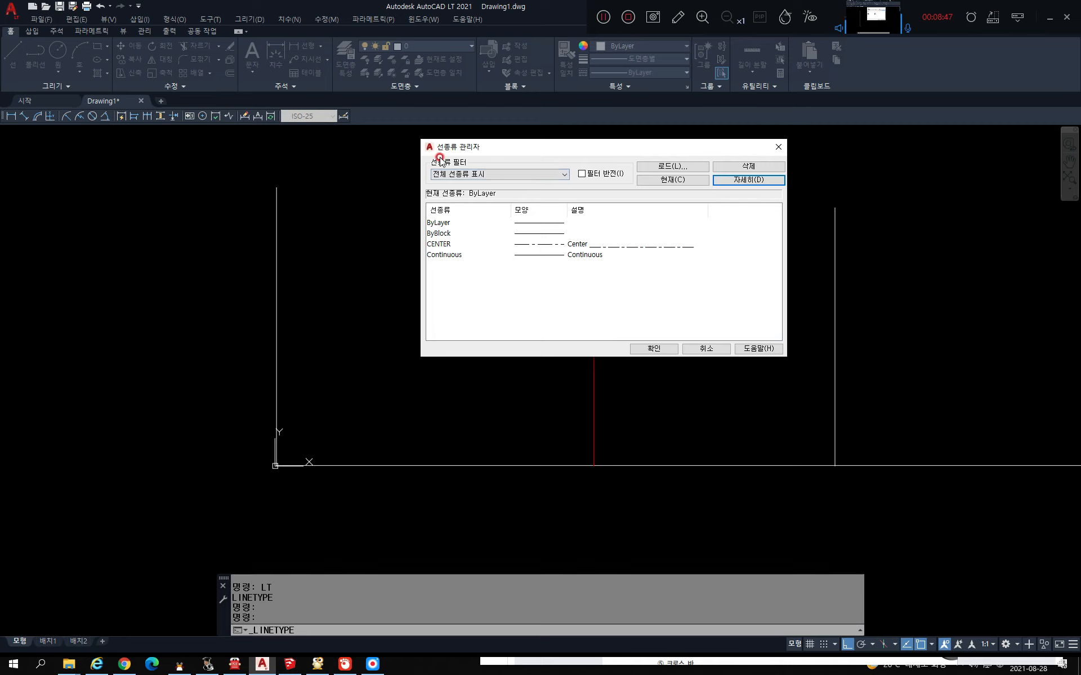
{"action": "left_click", "coordinate": [735, 180]}
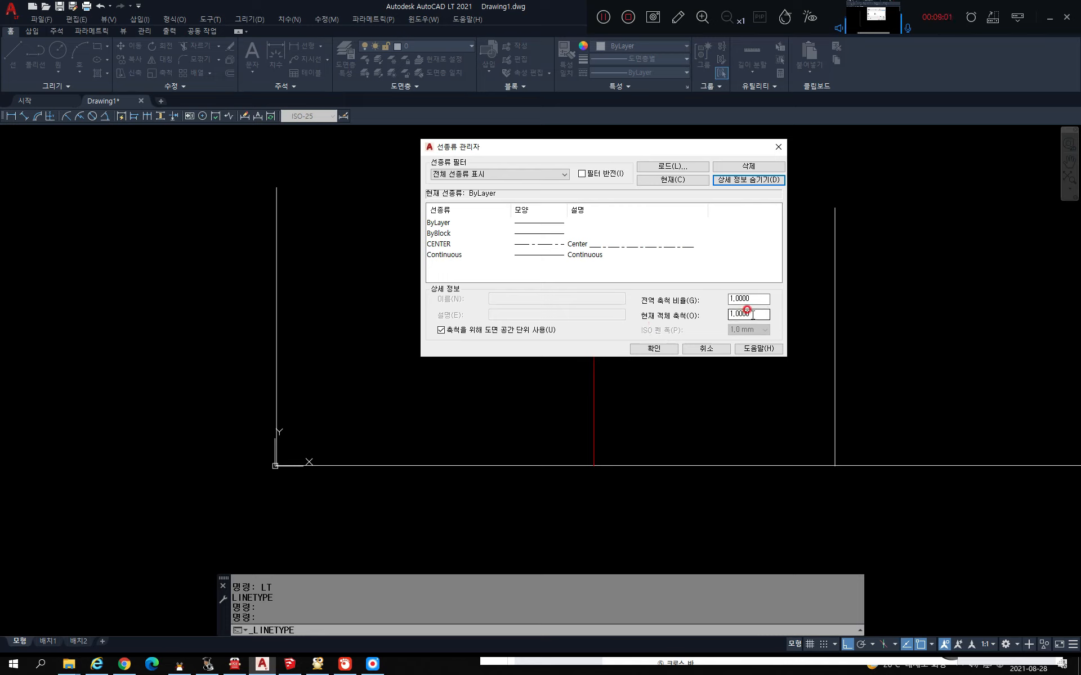
{"action": "left_click_drag", "start_coordinate": [749, 313], "coordinate": [722, 314]}
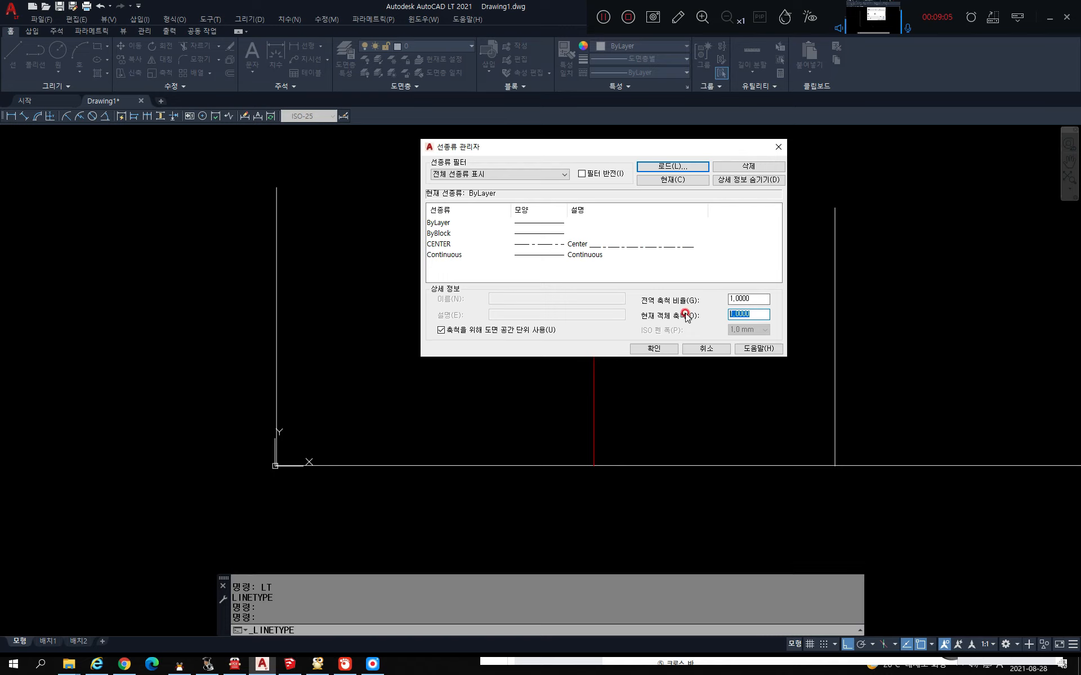
{"action": "left_click_drag", "start_coordinate": [753, 298], "coordinate": [684, 298]}
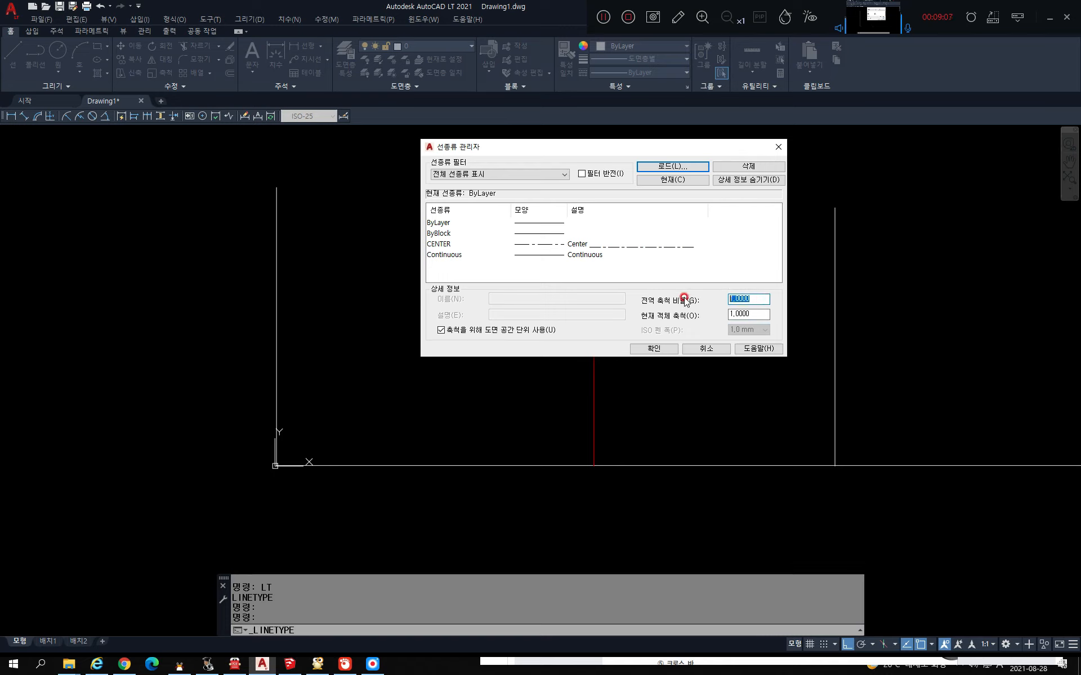
{"action": "left_click", "coordinate": [654, 354]}
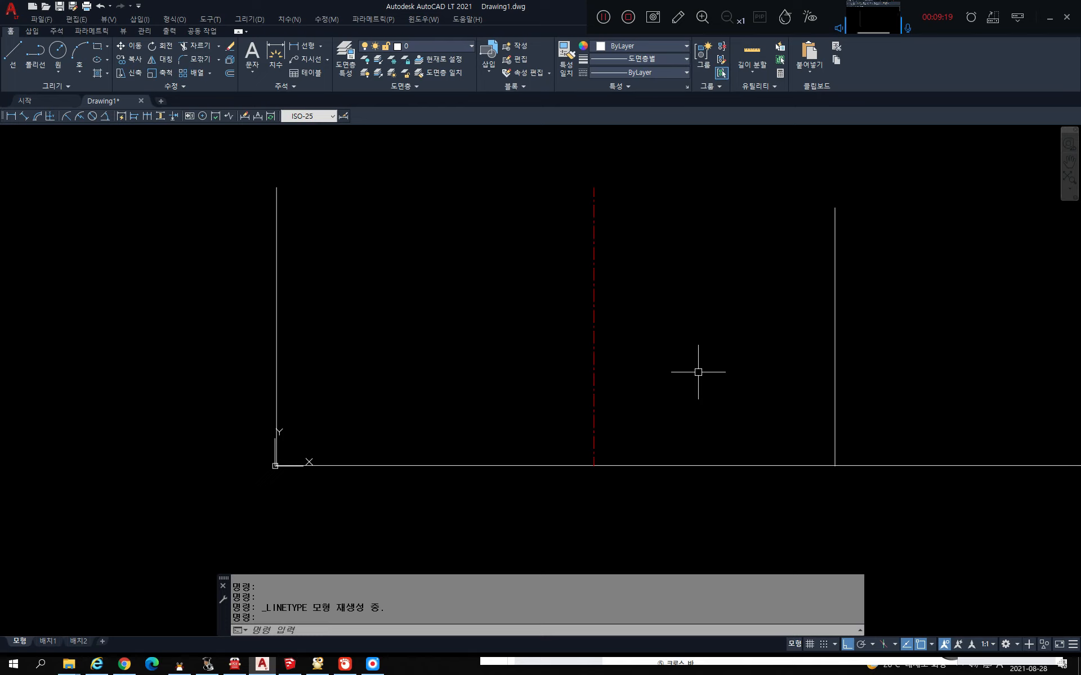
Step: Erase all the reference lines, including the red center line
{"action": "left_click", "coordinate": [917, 490]}
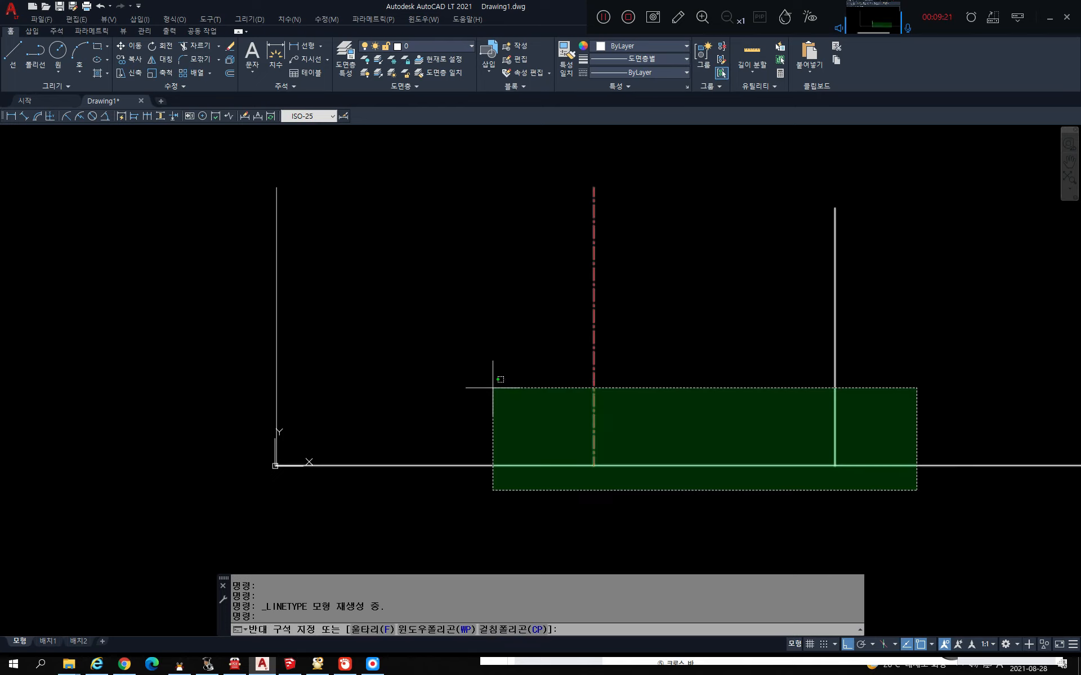
{"action": "left_click", "coordinate": [242, 307]}
{"action": "key", "text": "Delete"}
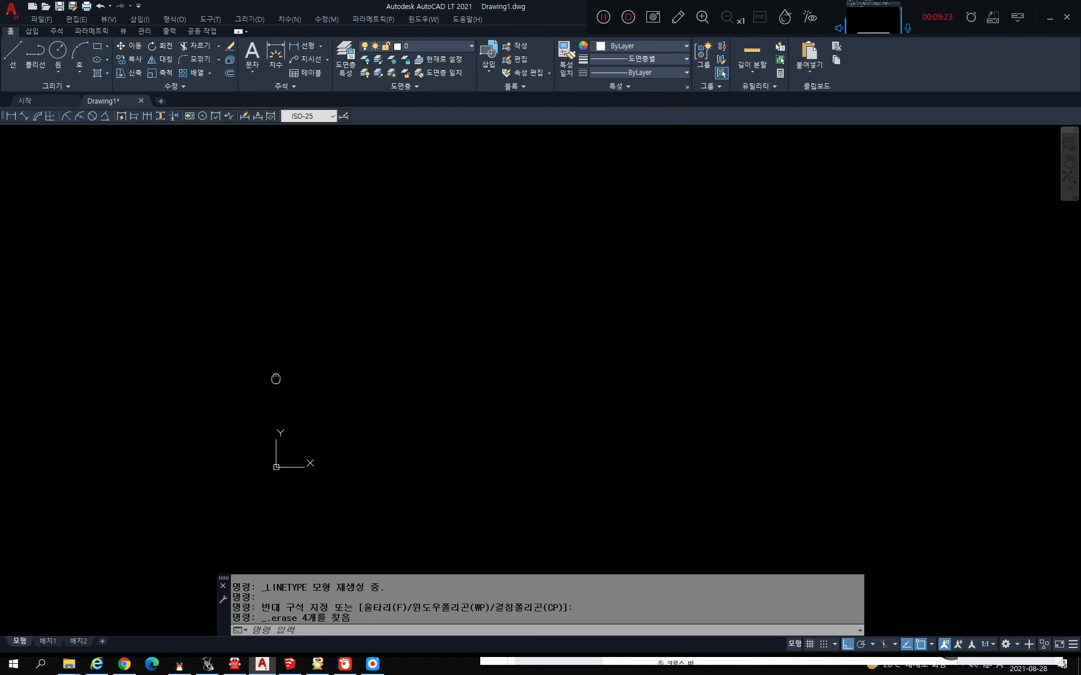
{"action": "middle_click_drag", "start_coordinate": [278, 379], "coordinate": [369, 399]}
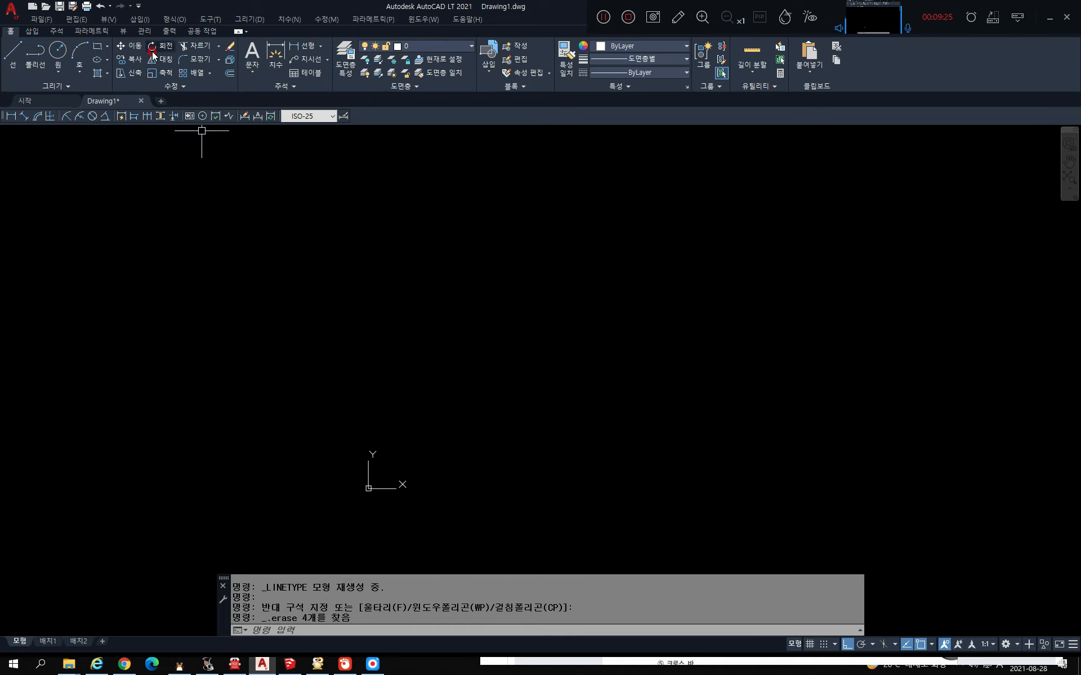
Step: Hide the menu bar, then undock and close the Dimension toolbar
{"action": "left_click", "coordinate": [139, 5]}
{"action": "left_click", "coordinate": [164, 252]}
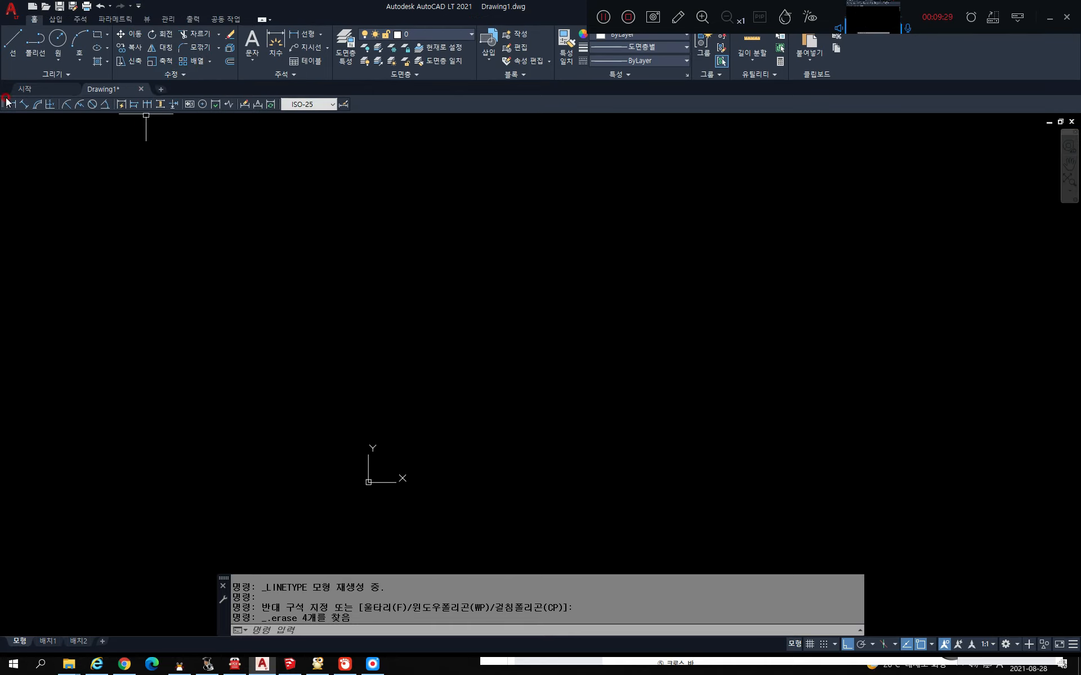
{"action": "left_click_drag", "start_coordinate": [5, 104], "coordinate": [424, 272]}
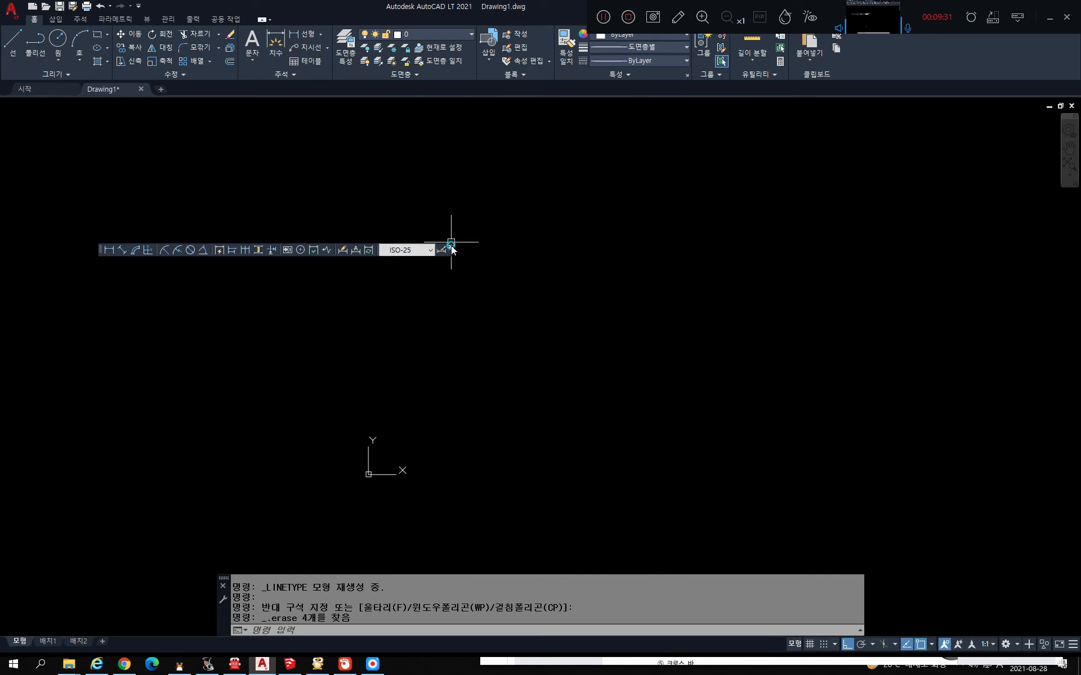
{"action": "left_click", "coordinate": [450, 246]}
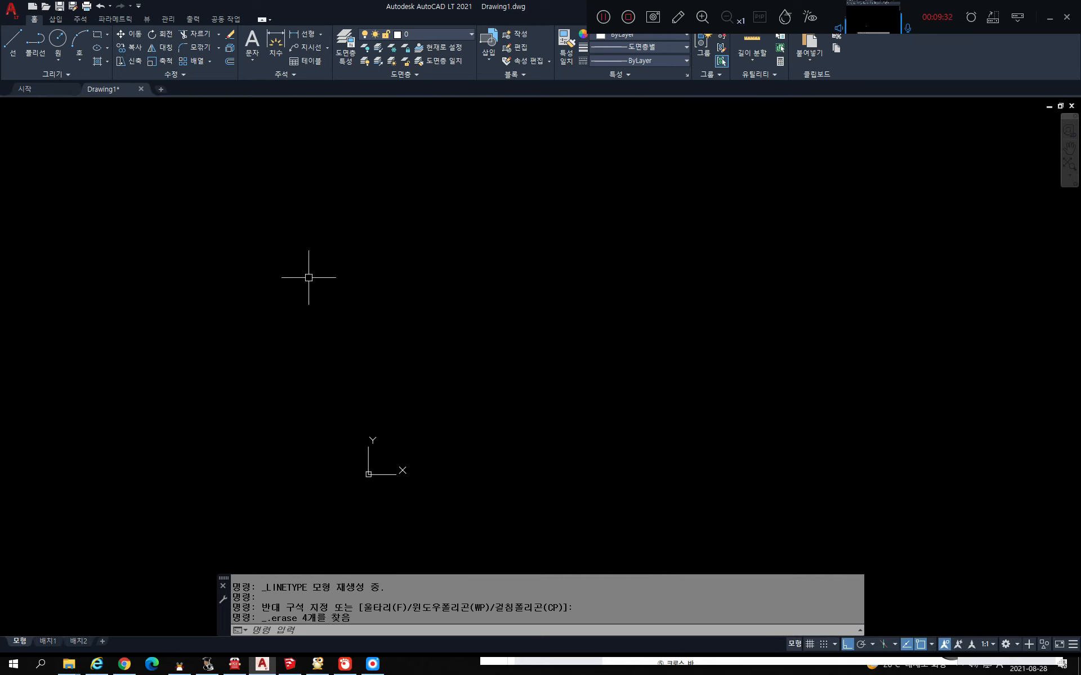
Step: Show the menu bar and bring up the AutoCAD LT Dimension toolbar, docking it just below the drawing tabs
{"action": "left_click", "coordinate": [141, 8]}
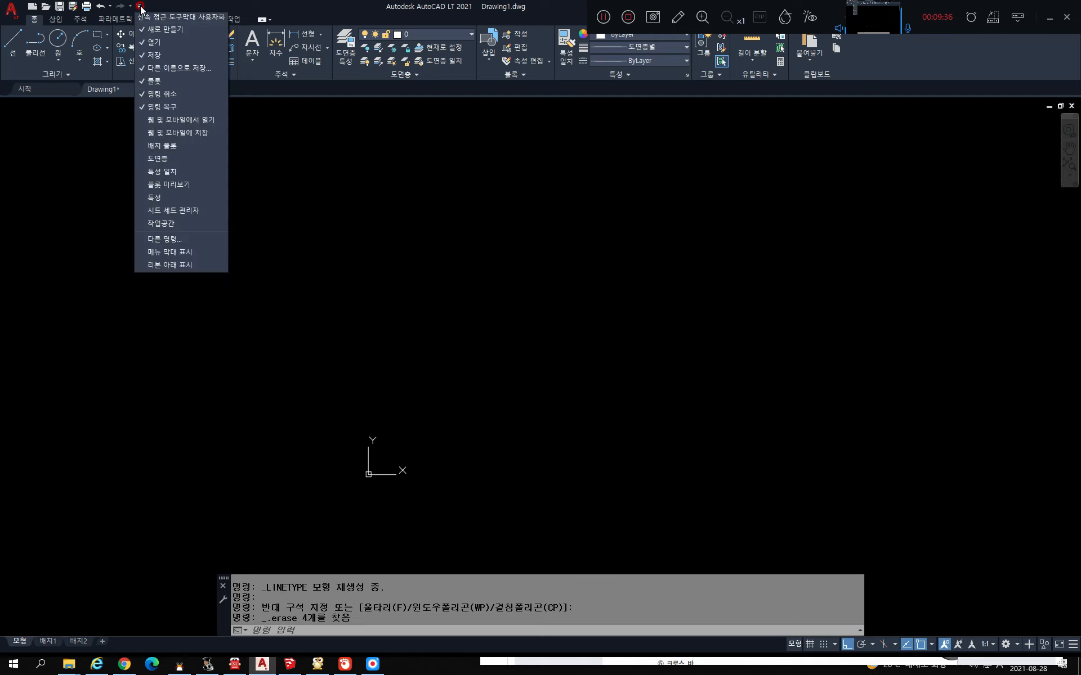
{"action": "left_click", "coordinate": [174, 251]}
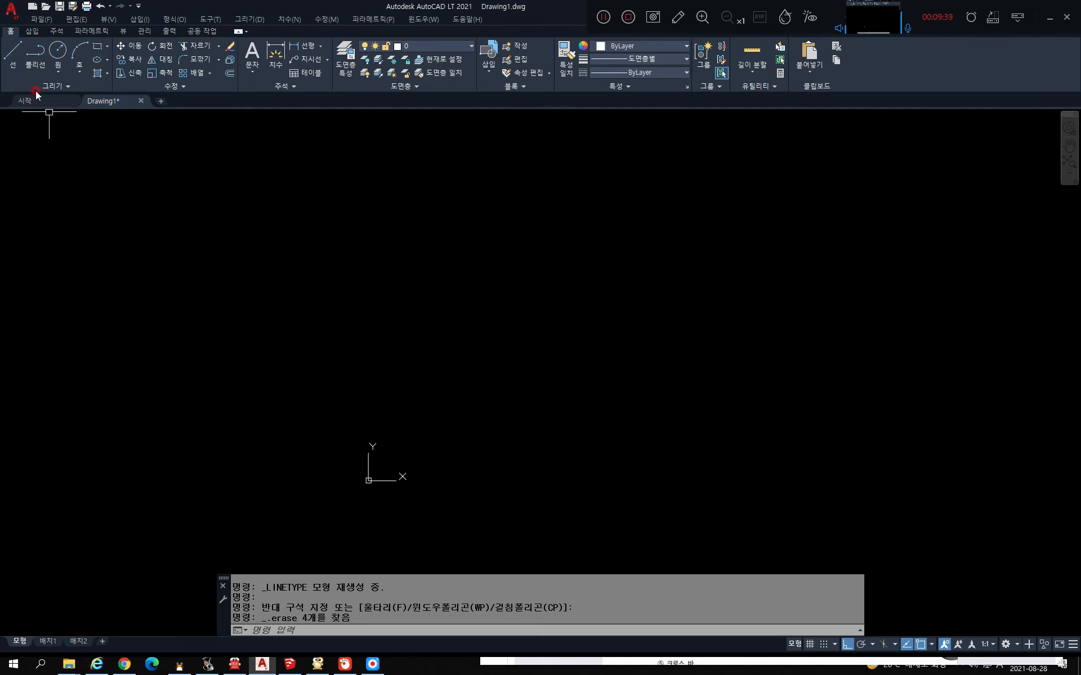
{"action": "left_click", "coordinate": [210, 20]}
{"action": "mouse_move", "coordinate": [223, 59]}
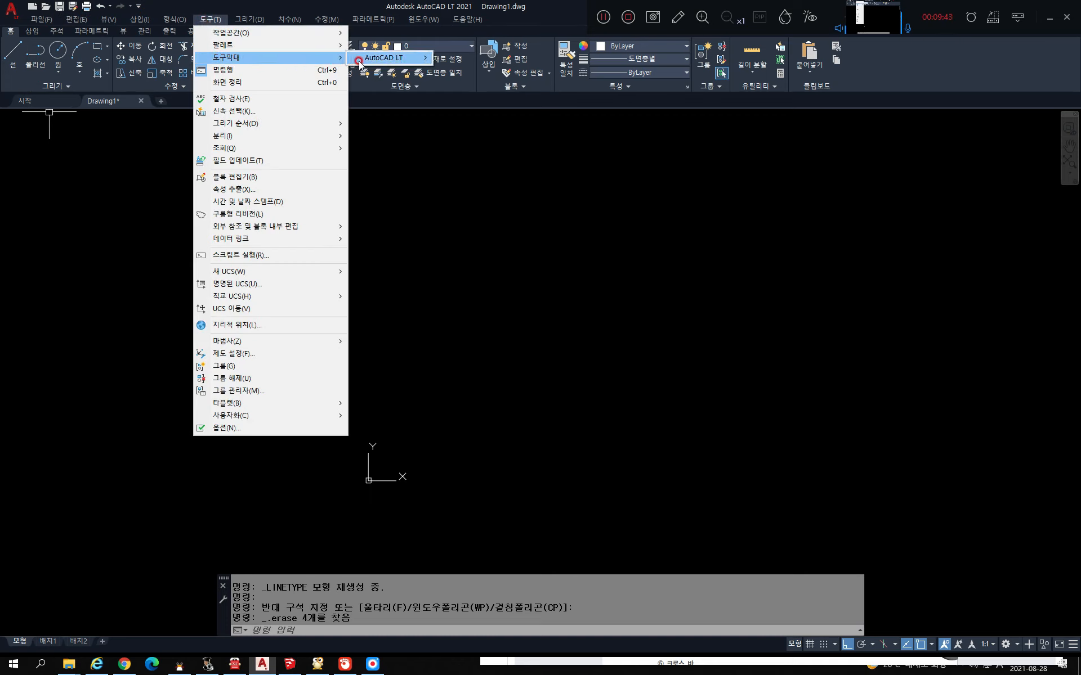
{"action": "mouse_move", "coordinate": [369, 58]}
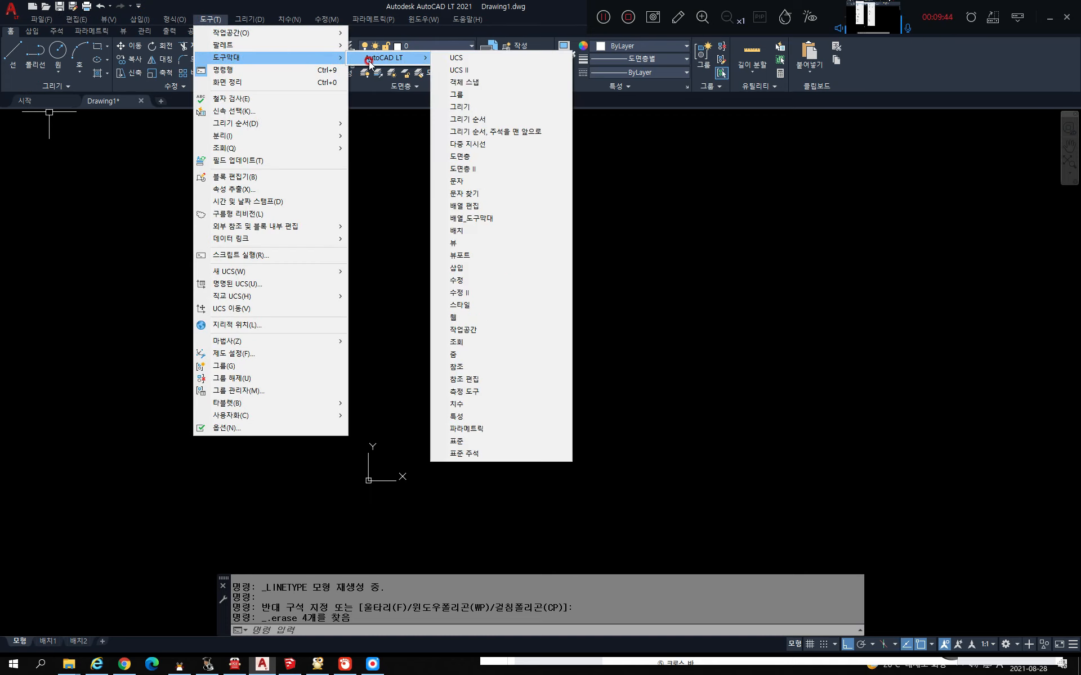
{"action": "left_click", "coordinate": [457, 405]}
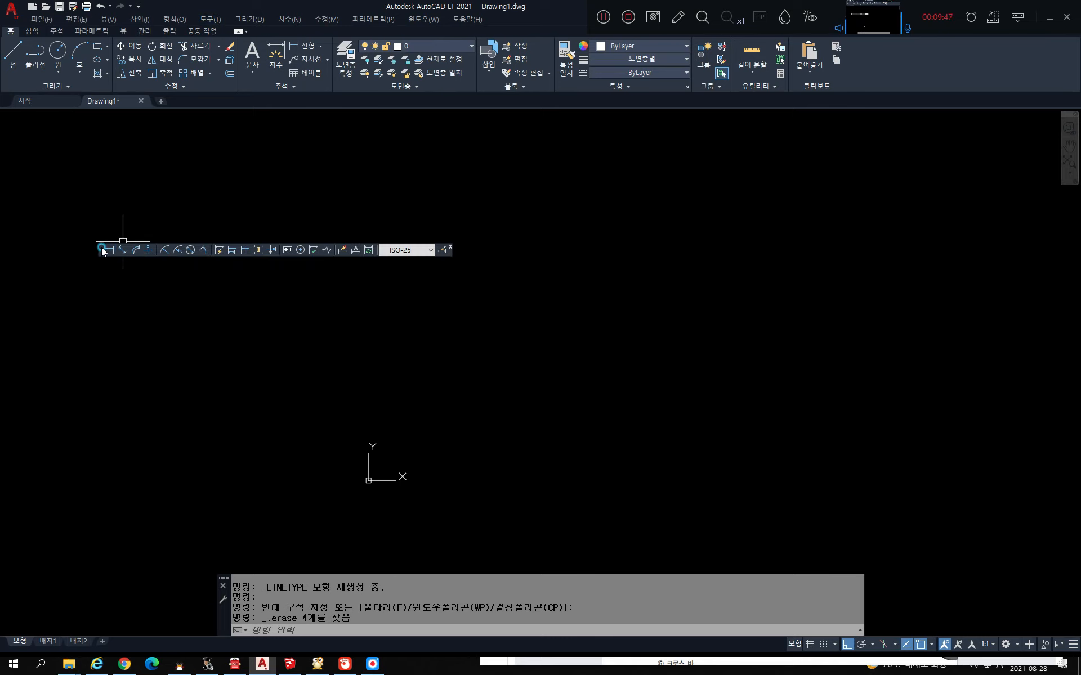
{"action": "left_click_drag", "start_coordinate": [103, 249], "coordinate": [24, 113]}
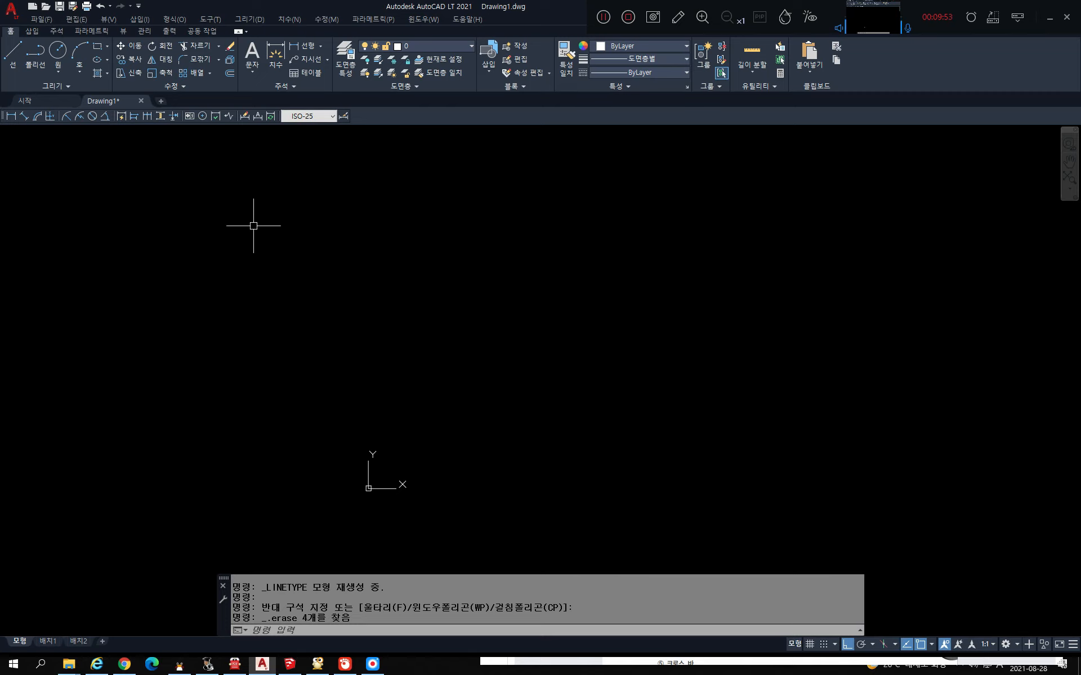
Step: Set the drawing limits from 0,0 to an upper-right corner of 420,297
{"action": "left_click", "coordinate": [173, 19]}
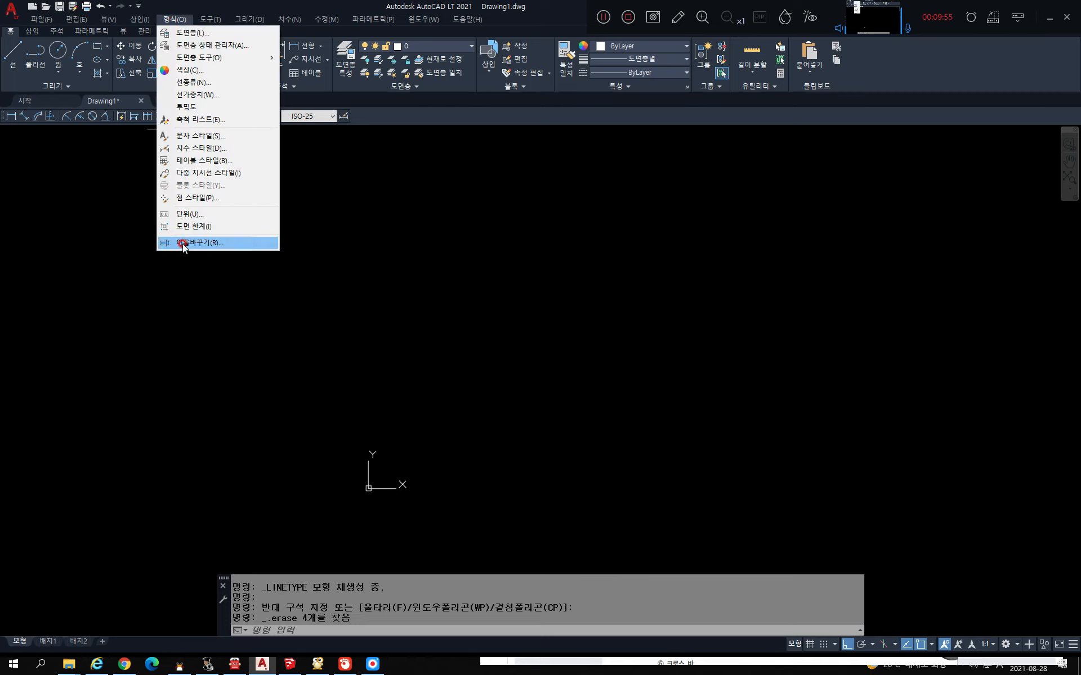
{"action": "left_click", "coordinate": [194, 226]}
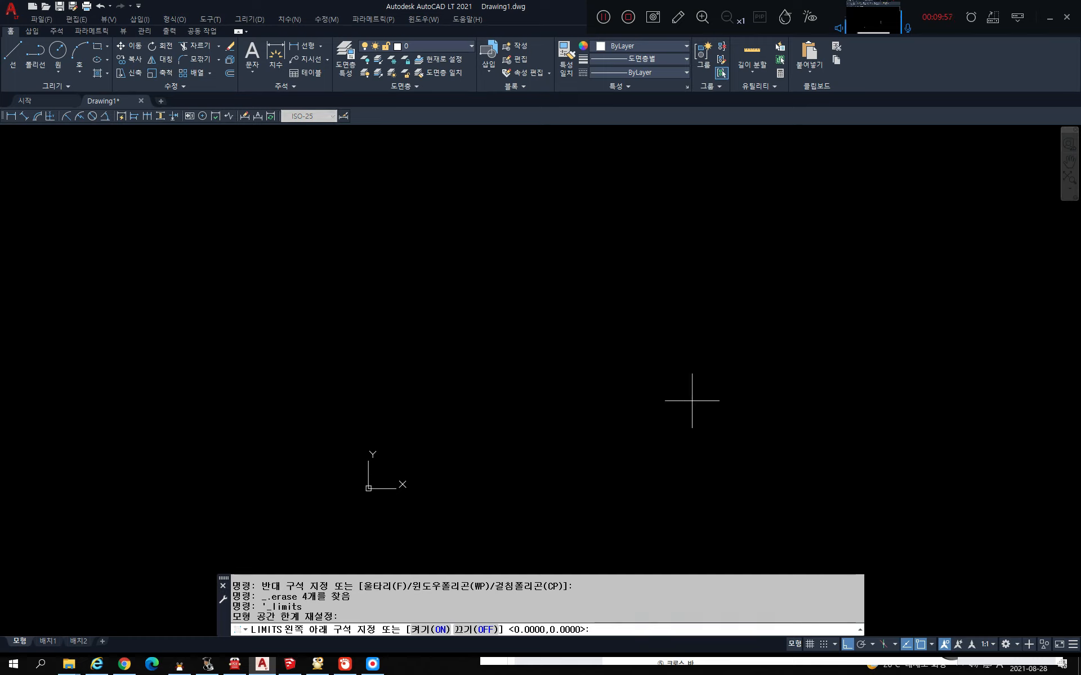
{"action": "key", "text": "Return"}
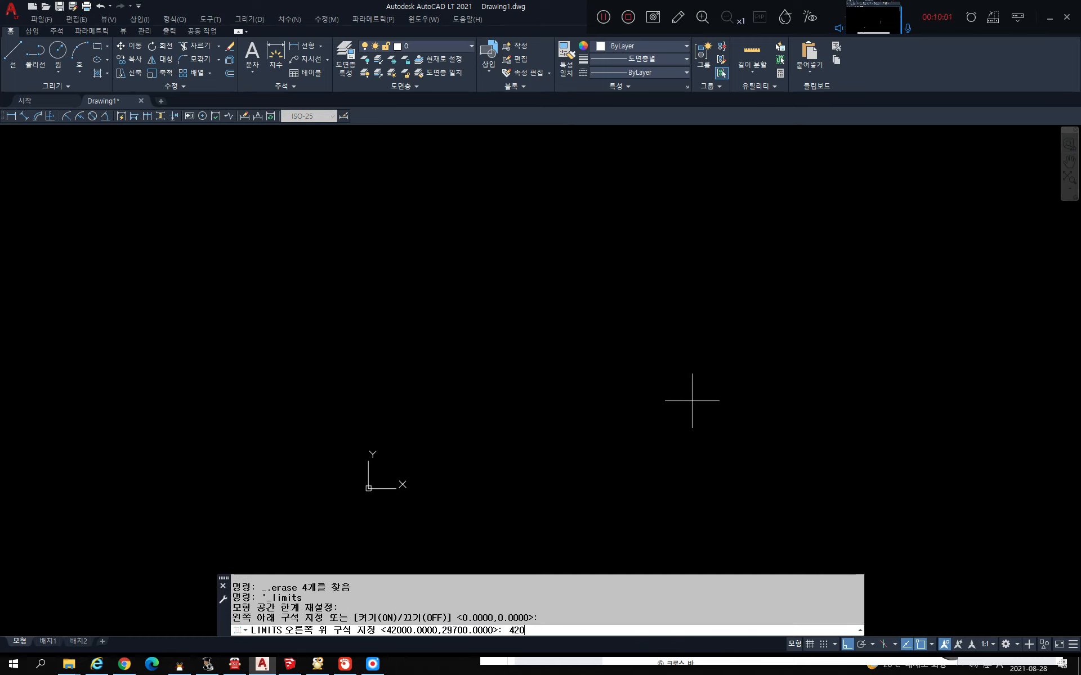
{"action": "type", "text": "420,297"}
{"action": "key", "text": "Return"}
Step: Reset the drawing limits from 0,0 to an upper-right corner of 42000,29700
{"action": "key", "text": "Return"}
{"action": "key", "text": "Return"}
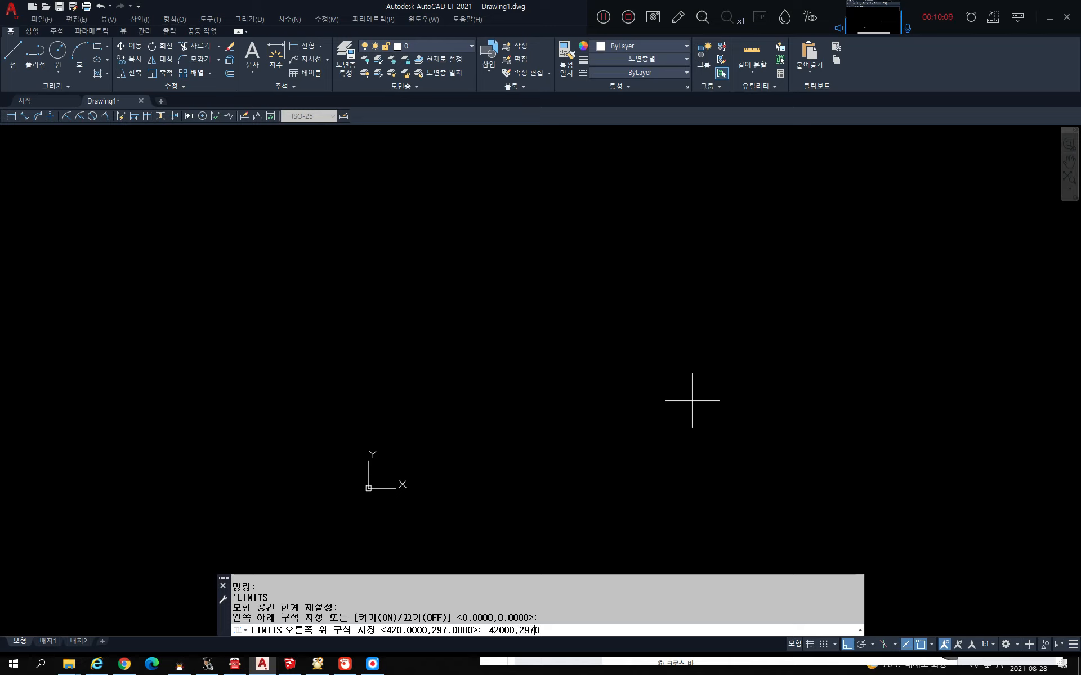
{"action": "type", "text": "42000,29700"}
{"action": "key", "text": "Return"}
Step: Zoom to all so the view covers the full drawing limits
{"action": "type", "text": "z"}
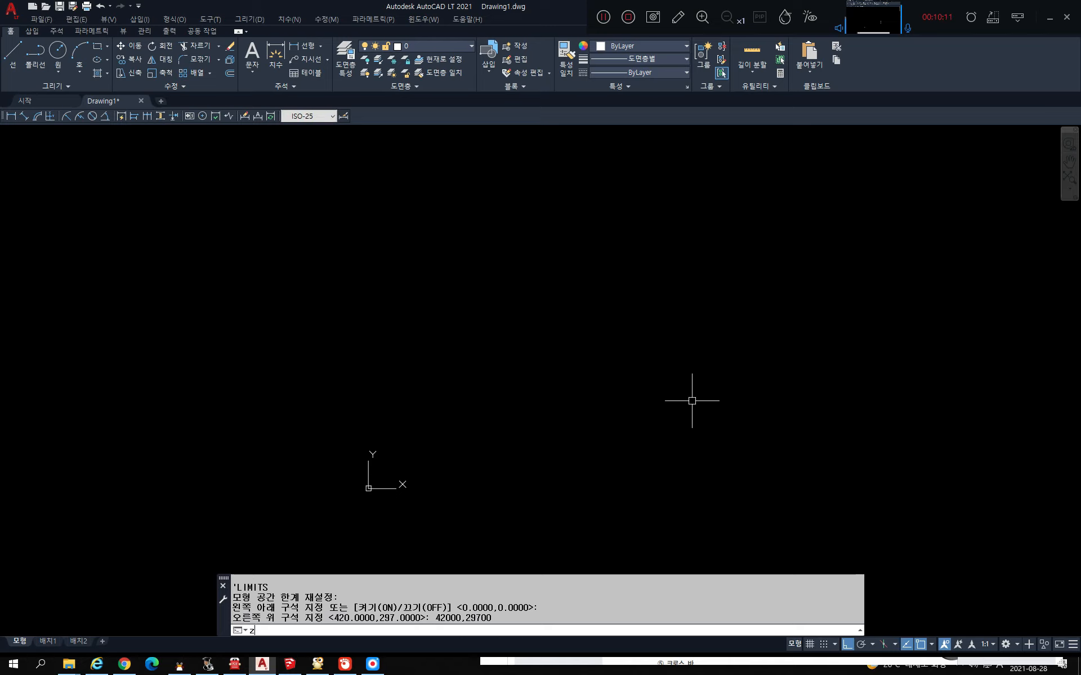
{"action": "key", "text": "Return"}
{"action": "type", "text": "a"}
{"action": "key", "text": "Return"}
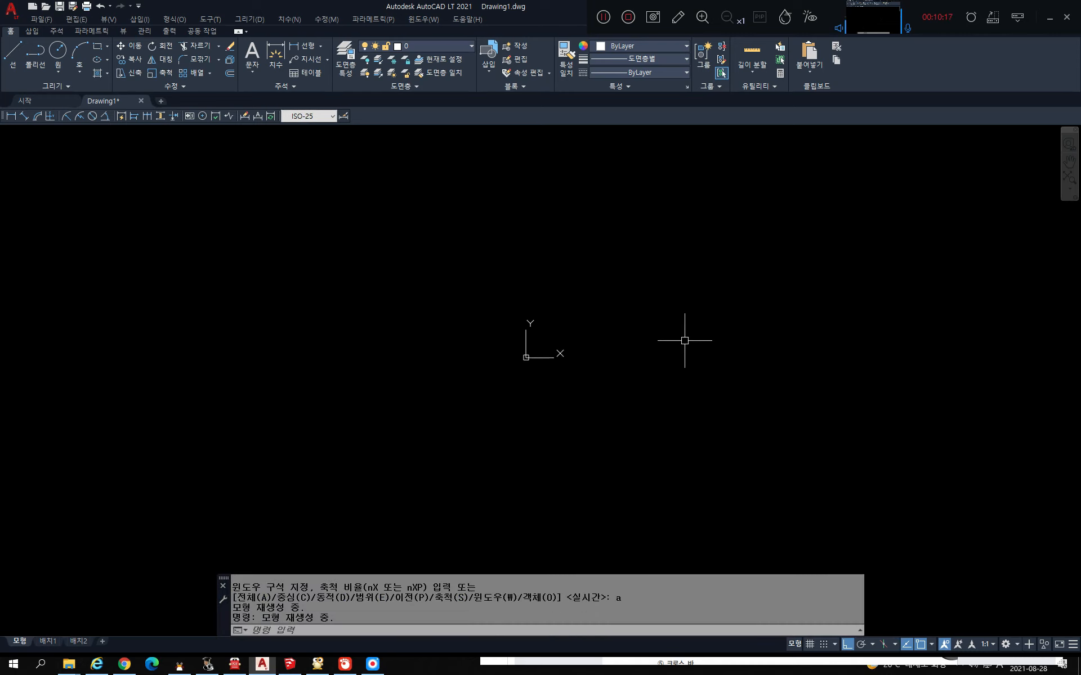
{"action": "scroll", "coordinate": [641, 324], "scroll_direction": "up", "scroll_amount": 4}
{"action": "middle_click_drag", "start_coordinate": [620, 407], "coordinate": [682, 405]}
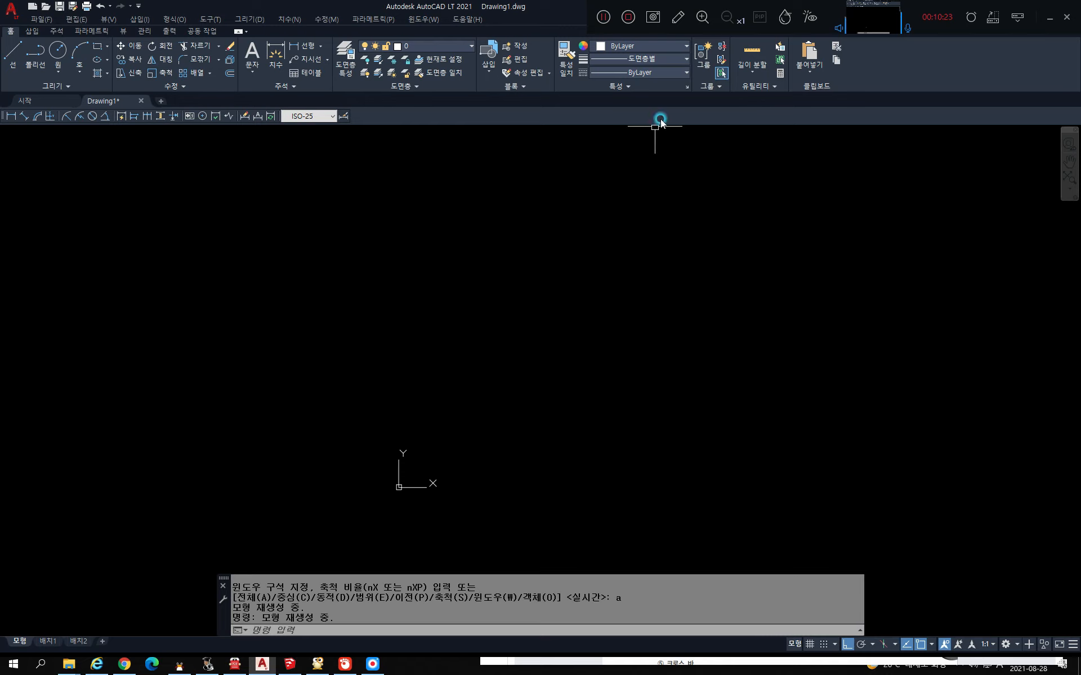
Step: Open the Linetype Manager with its details shown and select the global scale factor value for editing
{"action": "left_click", "coordinate": [670, 73]}
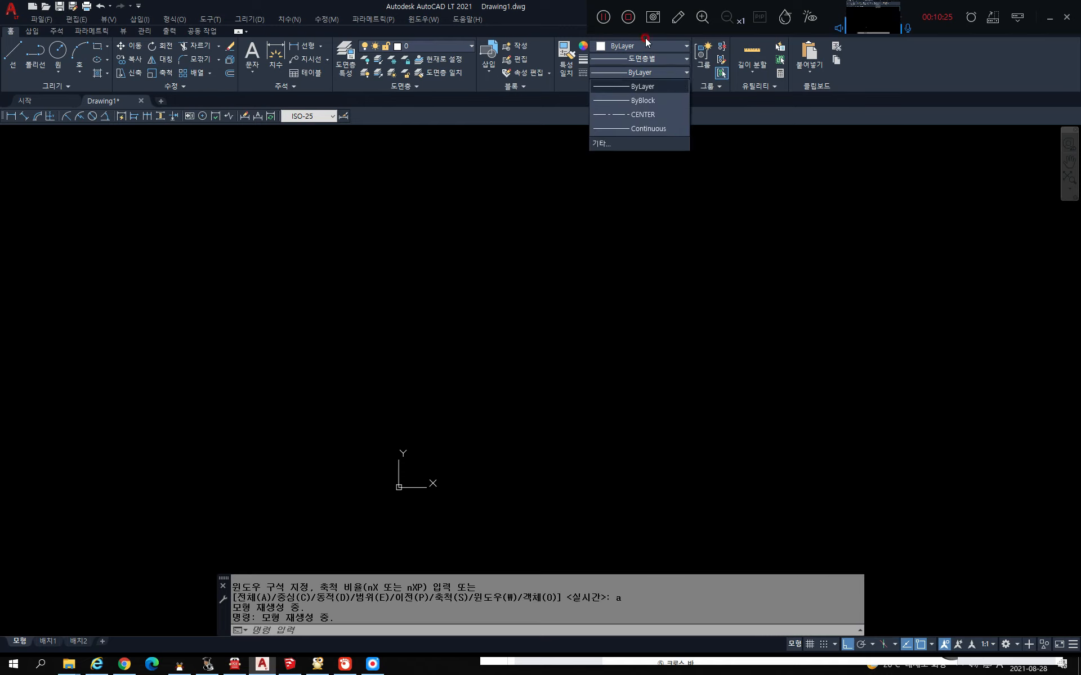
{"action": "left_click", "coordinate": [658, 143]}
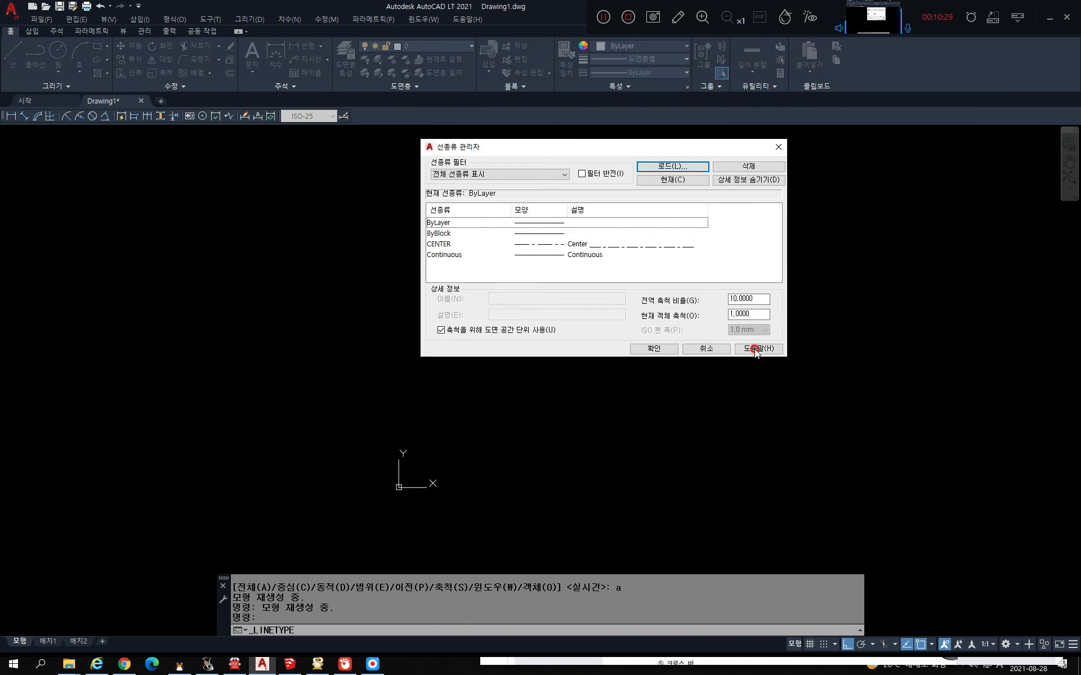
{"action": "left_click", "coordinate": [759, 181]}
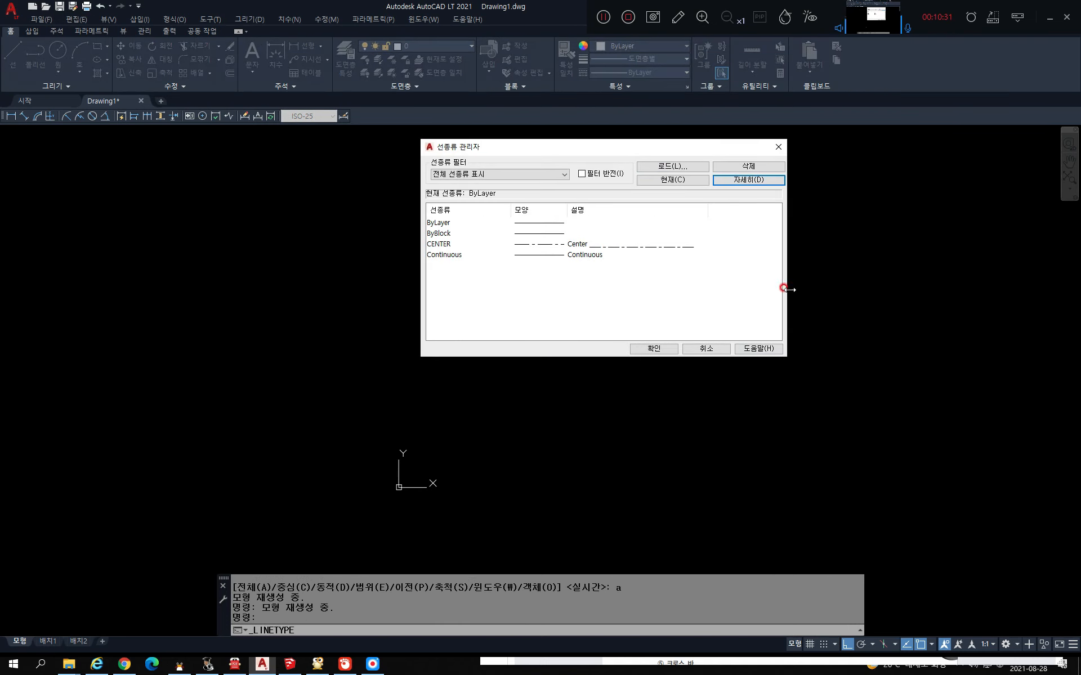
{"action": "left_click", "coordinate": [735, 180]}
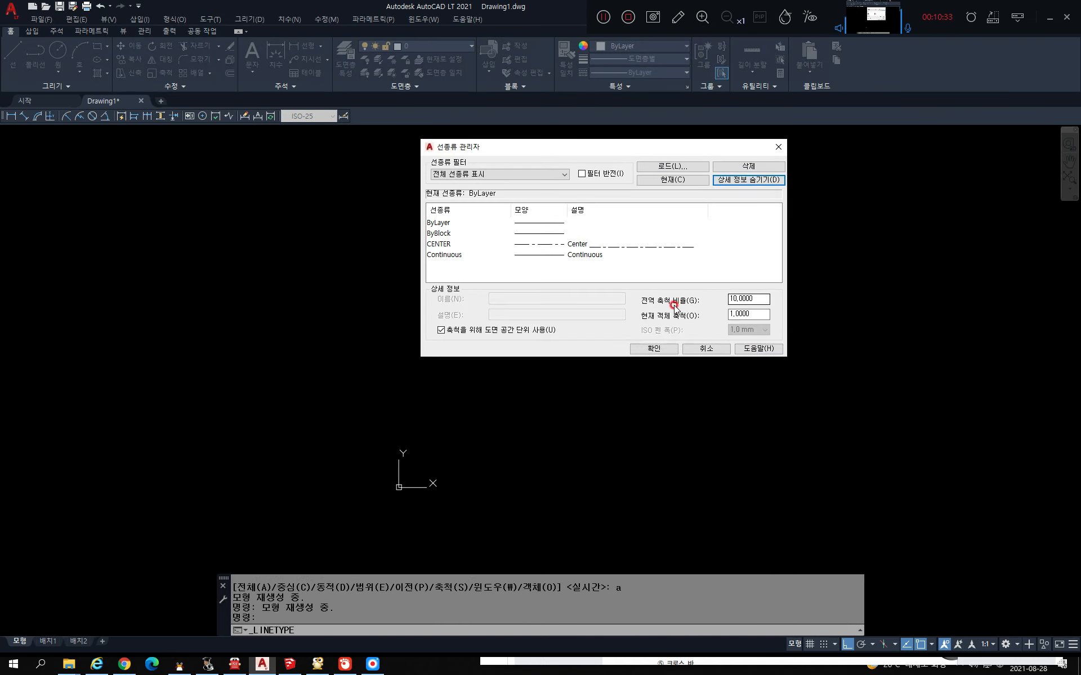
{"action": "double_click", "coordinate": [760, 299]}
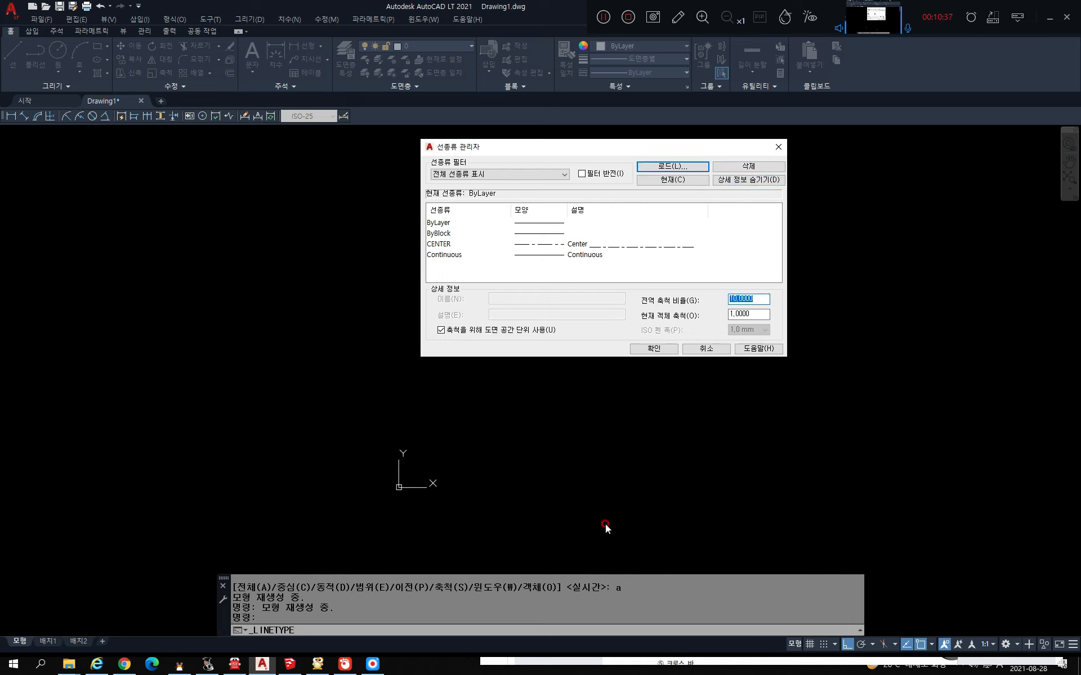
Step: Switch to the drafting textbook in ALPDF and examine its sections on sheet sizes, LIMITS, ZOOM and function keys
{"action": "left_click", "coordinate": [234, 664]}
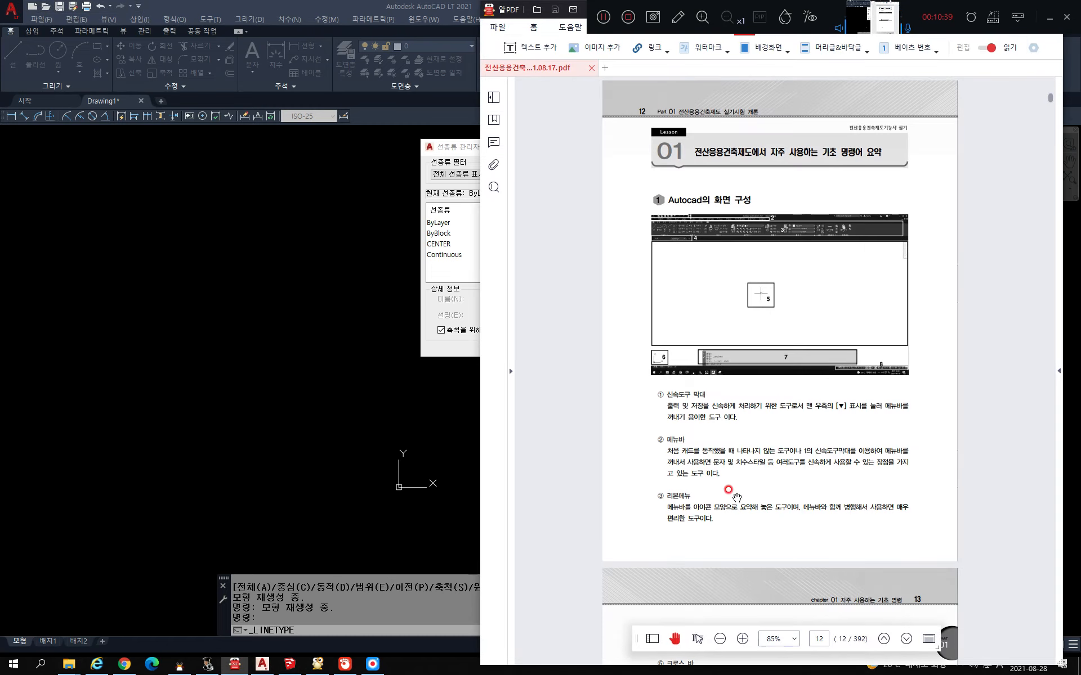
{"action": "scroll", "coordinate": [901, 448], "scroll_direction": "down", "scroll_amount": 10}
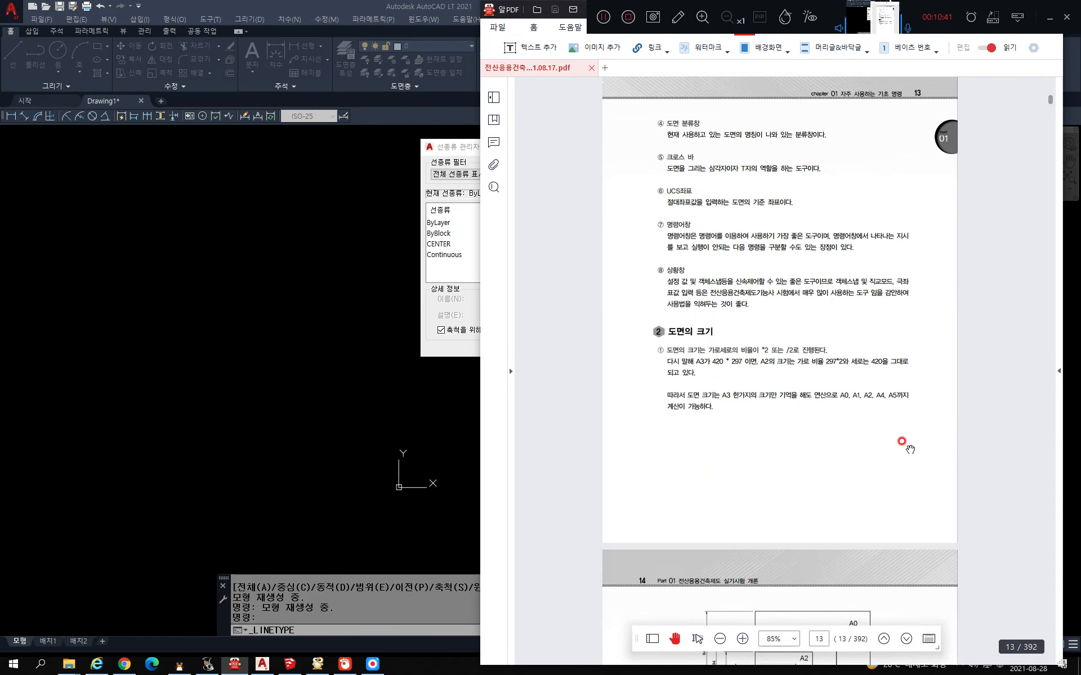
{"action": "scroll", "coordinate": [910, 448], "scroll_direction": "down", "scroll_amount": 10}
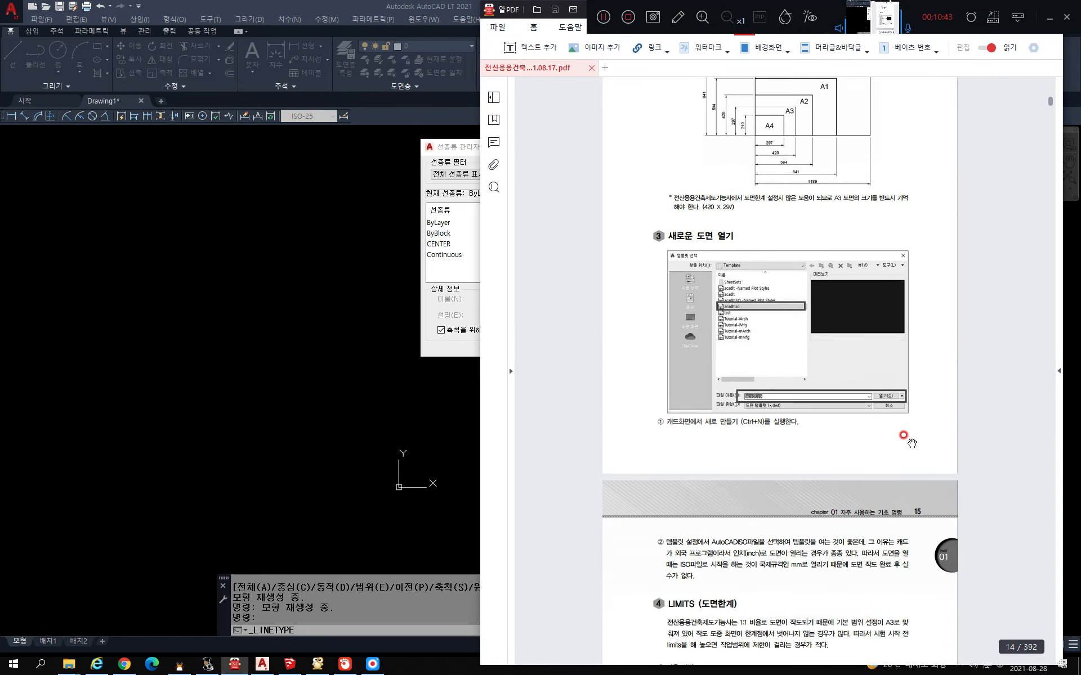
{"action": "scroll", "coordinate": [912, 440], "scroll_direction": "down", "scroll_amount": 5}
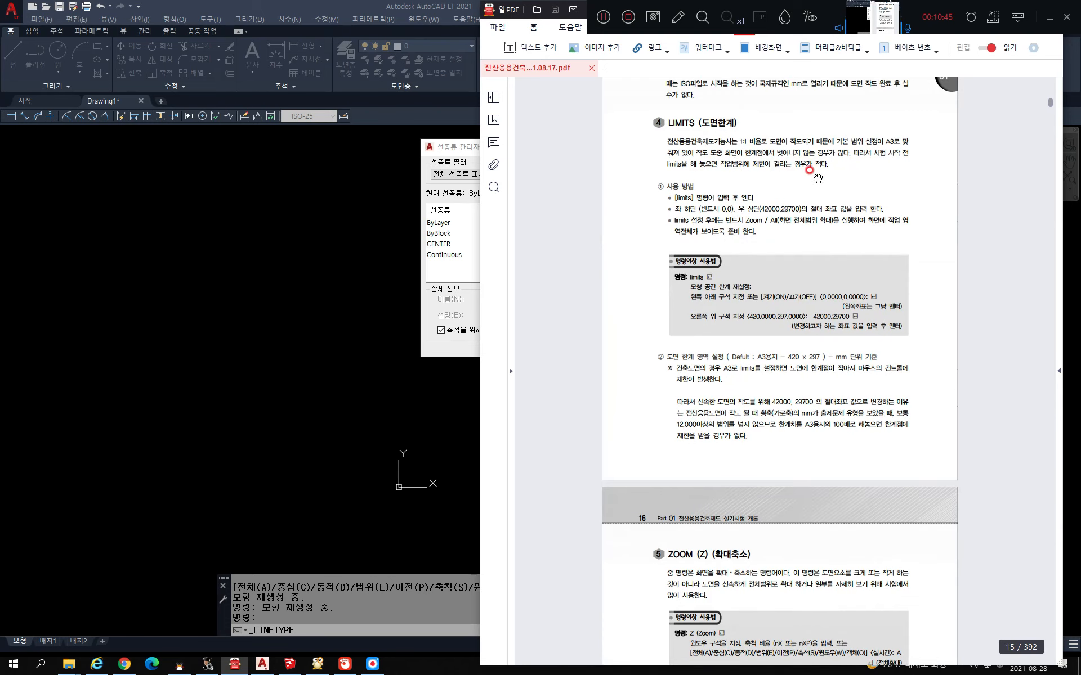
{"action": "scroll", "coordinate": [897, 323], "scroll_direction": "up", "scroll_amount": 4}
{"action": "scroll", "coordinate": [895, 322], "scroll_direction": "down", "scroll_amount": 4}
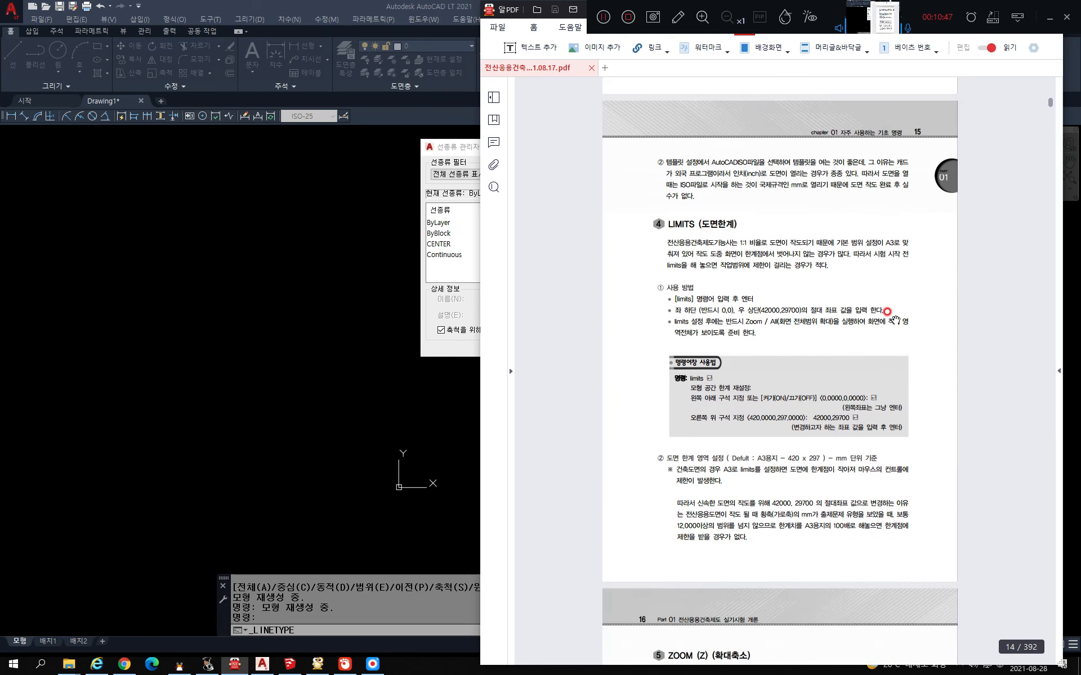
{"action": "scroll", "coordinate": [895, 321], "scroll_direction": "down", "scroll_amount": 6}
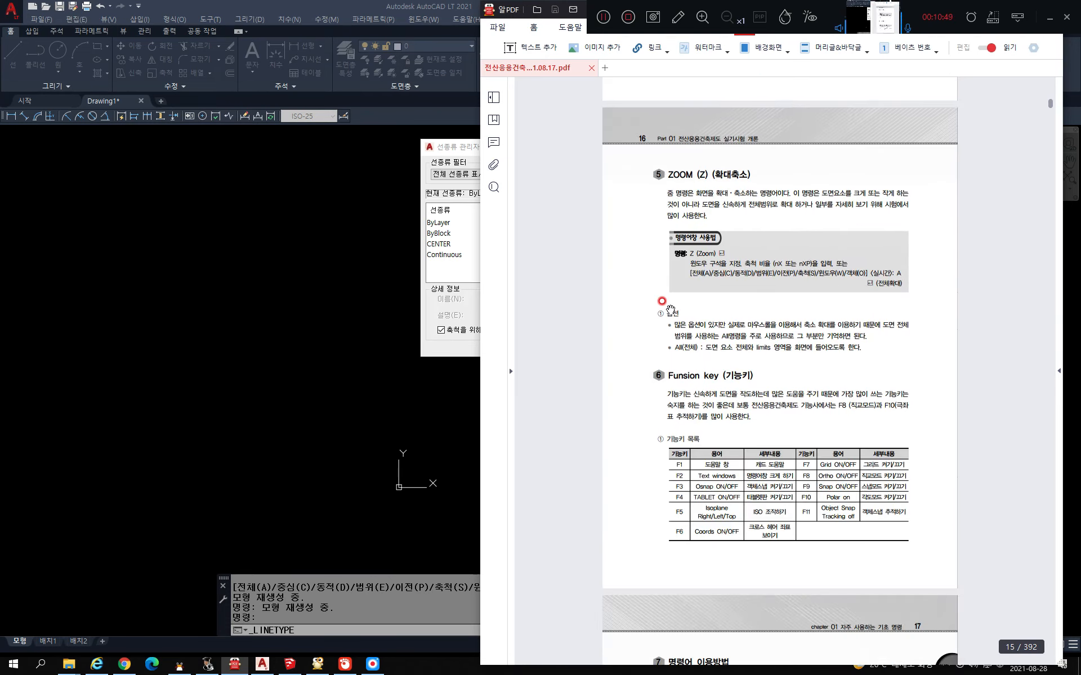
{"action": "scroll", "coordinate": [926, 275], "scroll_direction": "down", "scroll_amount": 8}
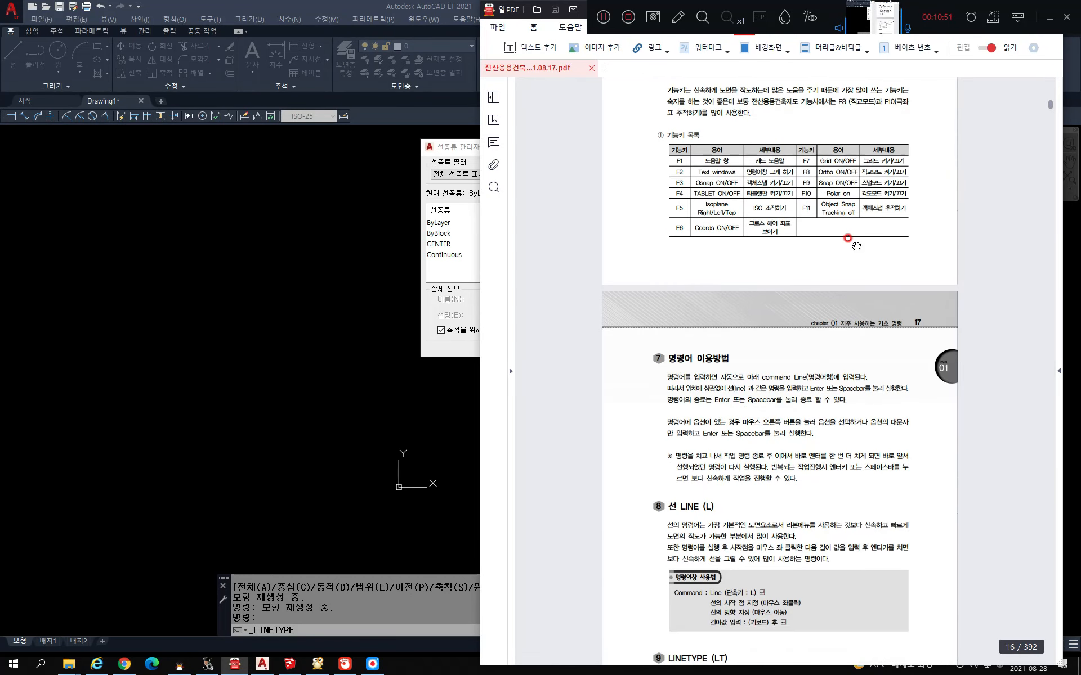
{"action": "scroll", "coordinate": [900, 273], "scroll_direction": "up", "scroll_amount": 4}
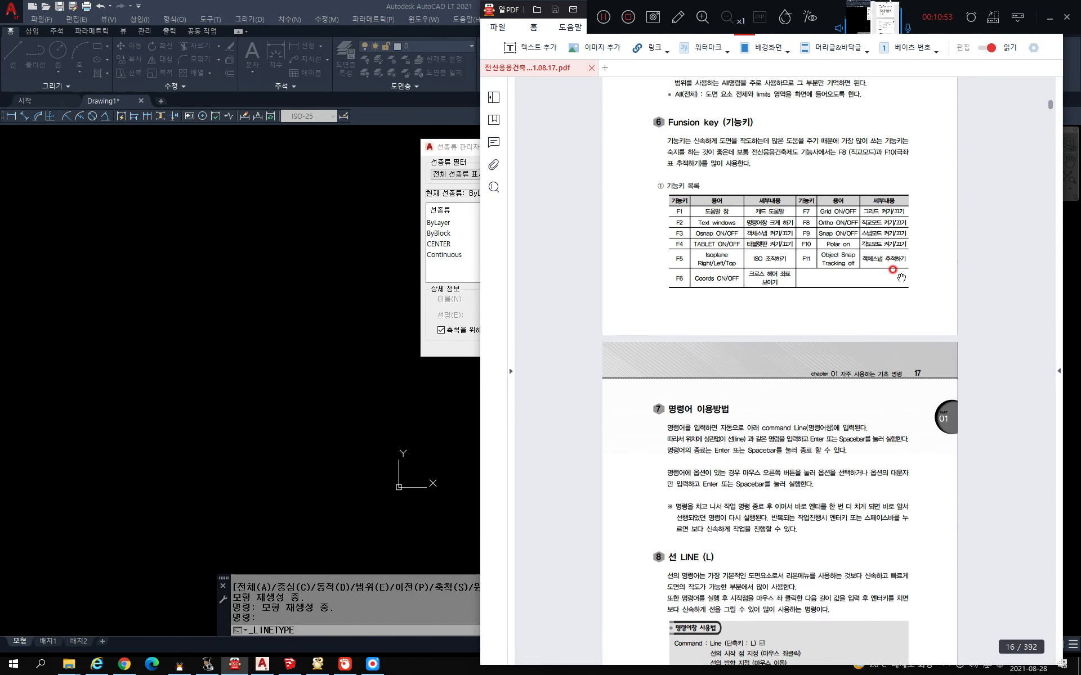
Step: Search the textbook for the LINETYPE pages covering the Linetype Manager and loading the CENTER linetype
{"action": "left_click_drag", "start_coordinate": [1050, 111], "coordinate": [1051, 96]}
{"action": "scroll", "coordinate": [883, 343], "scroll_direction": "down", "scroll_amount": 10}
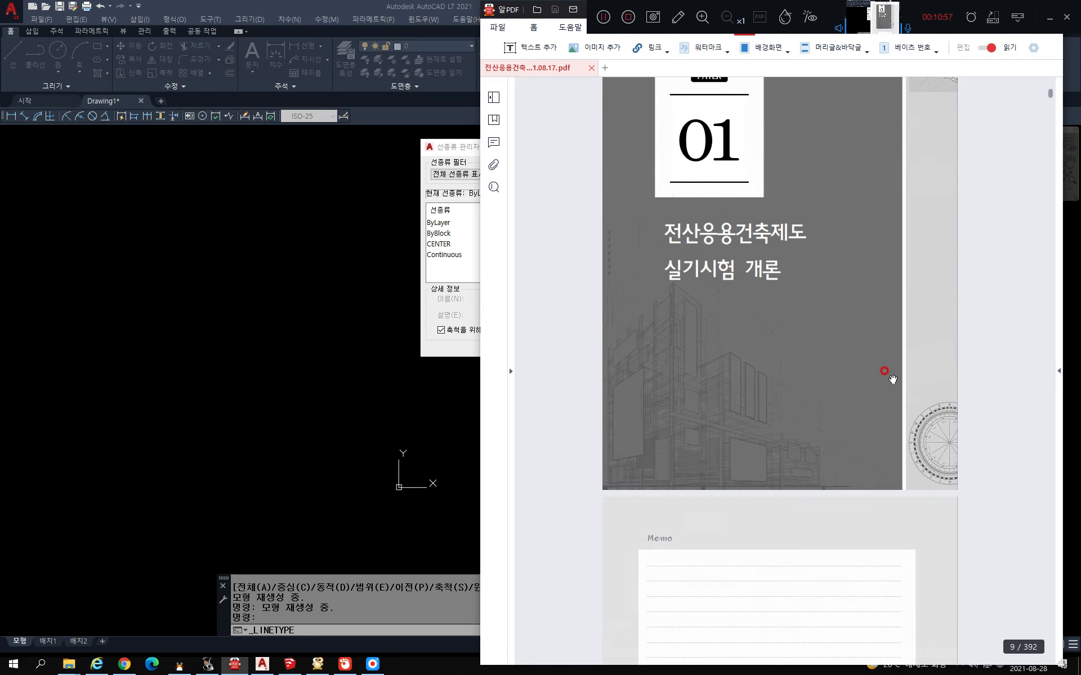
{"action": "scroll", "coordinate": [902, 363], "scroll_direction": "down", "scroll_amount": 12}
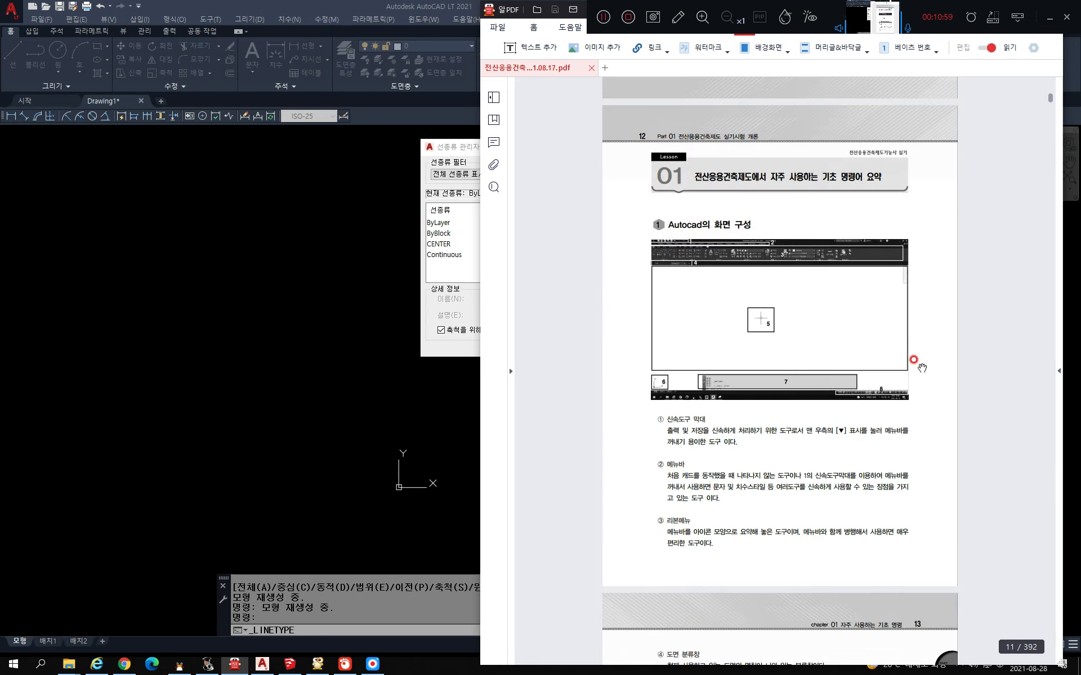
{"action": "scroll", "coordinate": [900, 360], "scroll_direction": "down", "scroll_amount": 12}
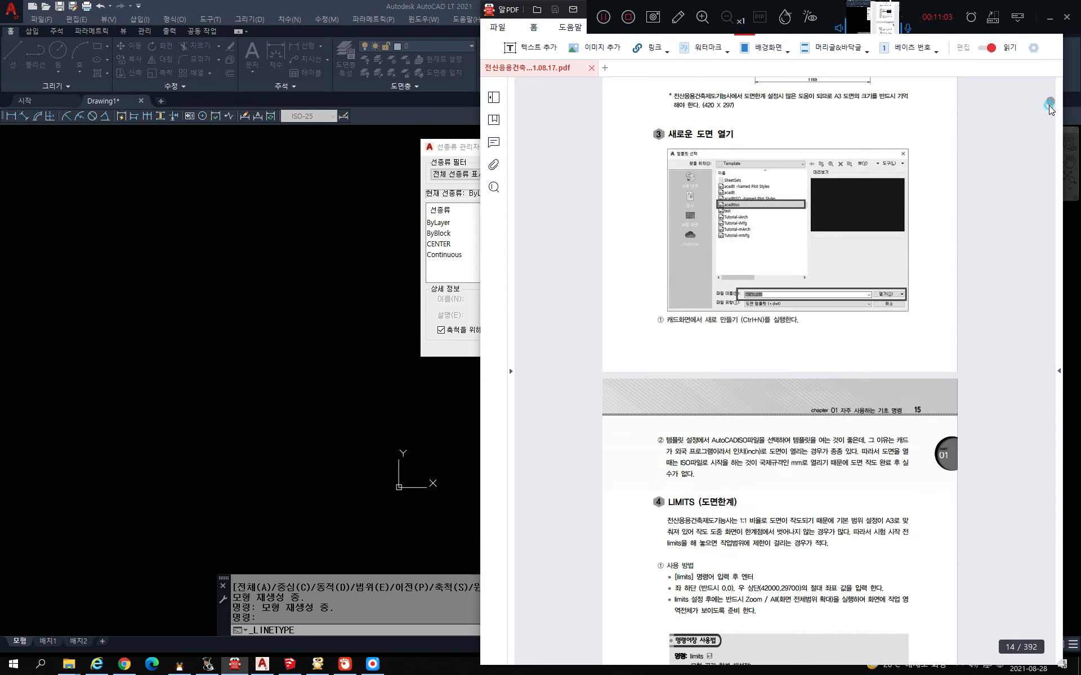
{"action": "left_click_drag", "start_coordinate": [1049, 106], "coordinate": [1050, 119]}
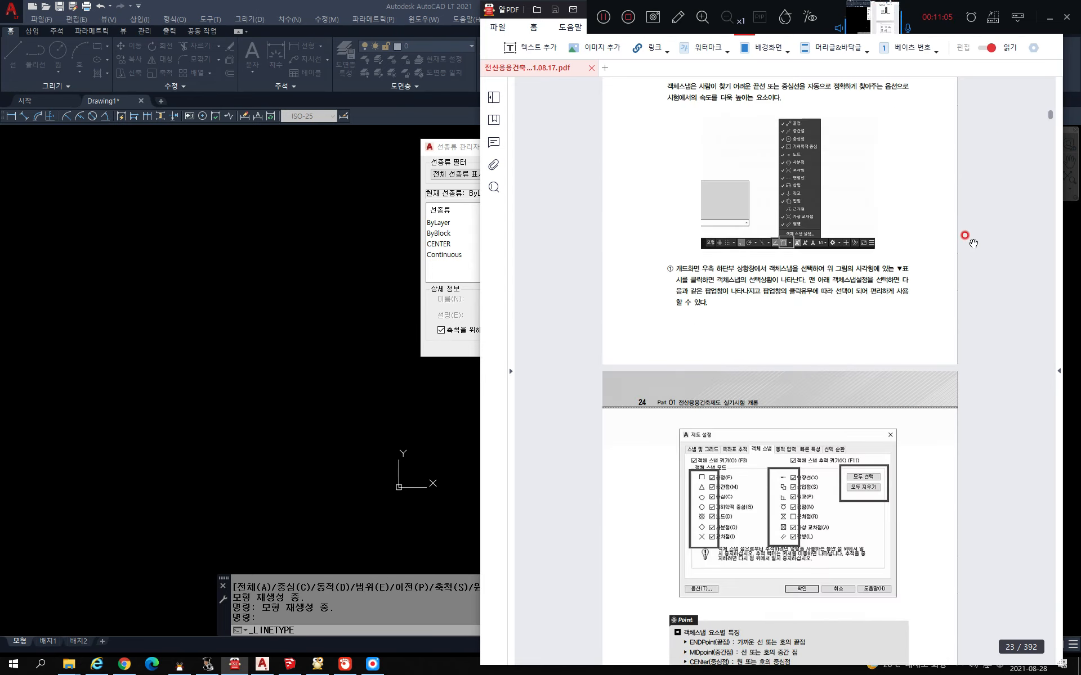
{"action": "scroll", "coordinate": [906, 285], "scroll_direction": "up", "scroll_amount": 12}
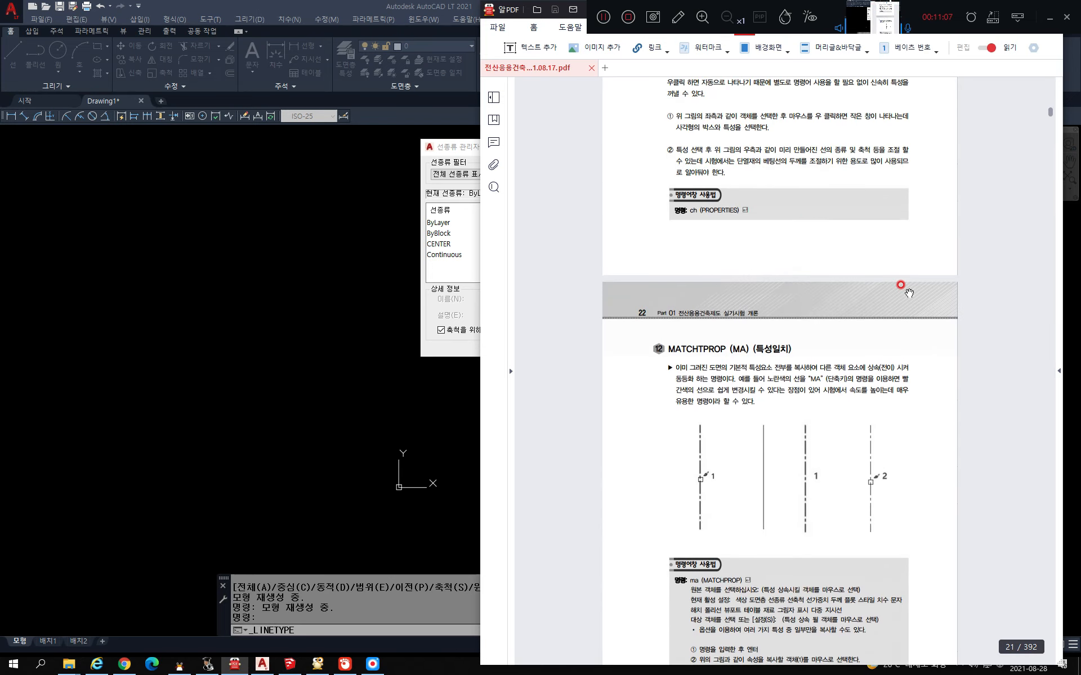
{"action": "scroll", "coordinate": [877, 306], "scroll_direction": "up", "scroll_amount": 9}
{"action": "scroll", "coordinate": [871, 321], "scroll_direction": "down", "scroll_amount": 11}
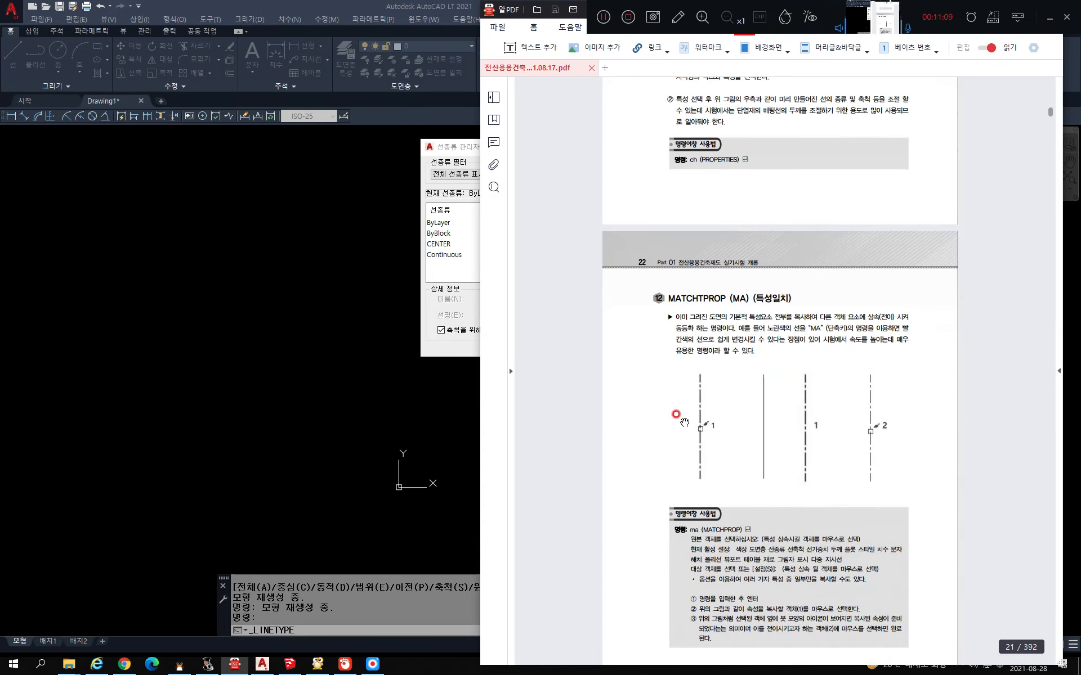
{"action": "scroll", "coordinate": [836, 293], "scroll_direction": "up", "scroll_amount": 7}
{"action": "scroll", "coordinate": [836, 293], "scroll_direction": "up", "scroll_amount": 5}
{"action": "scroll", "coordinate": [934, 290], "scroll_direction": "up", "scroll_amount": 7}
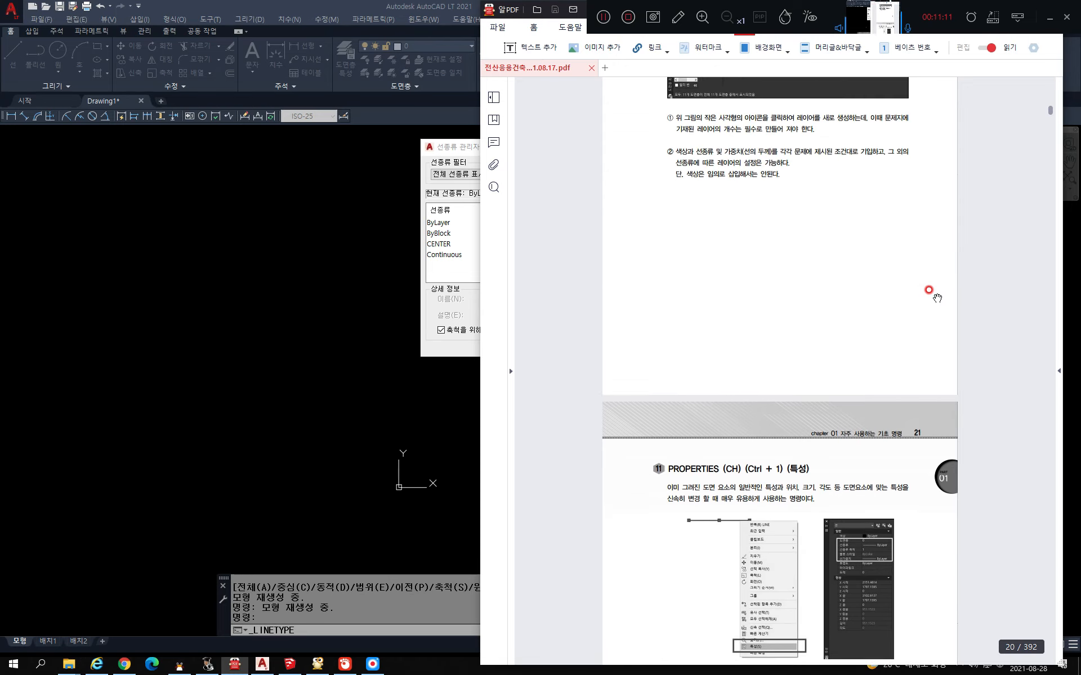
{"action": "scroll", "coordinate": [933, 290], "scroll_direction": "up", "scroll_amount": 10}
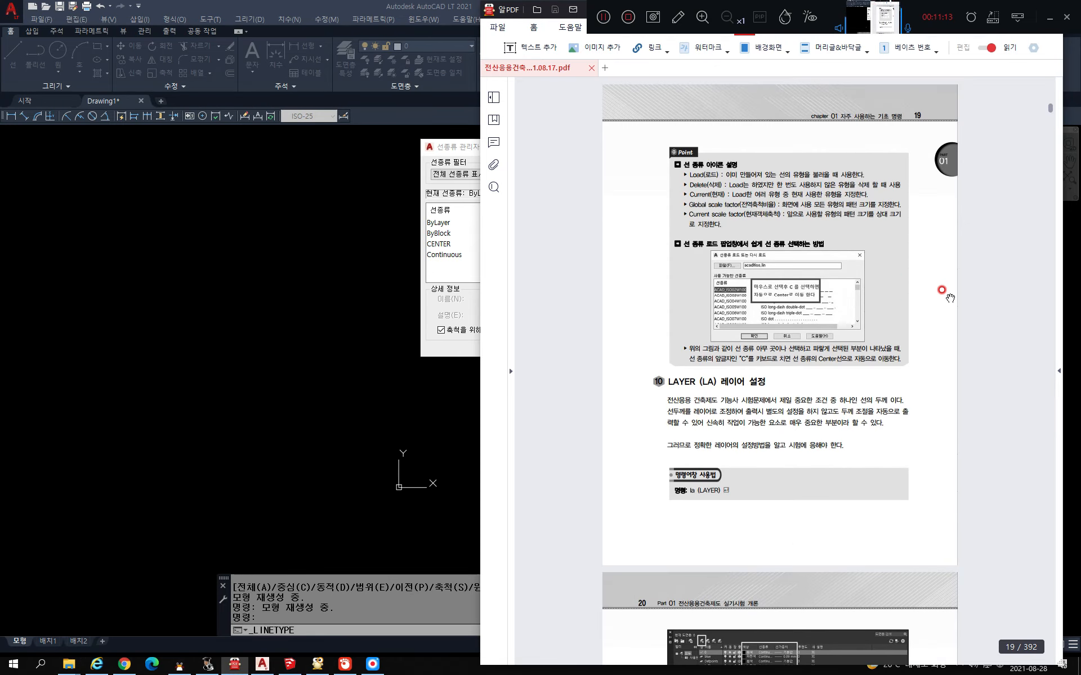
{"action": "scroll", "coordinate": [937, 291], "scroll_direction": "up", "scroll_amount": 8}
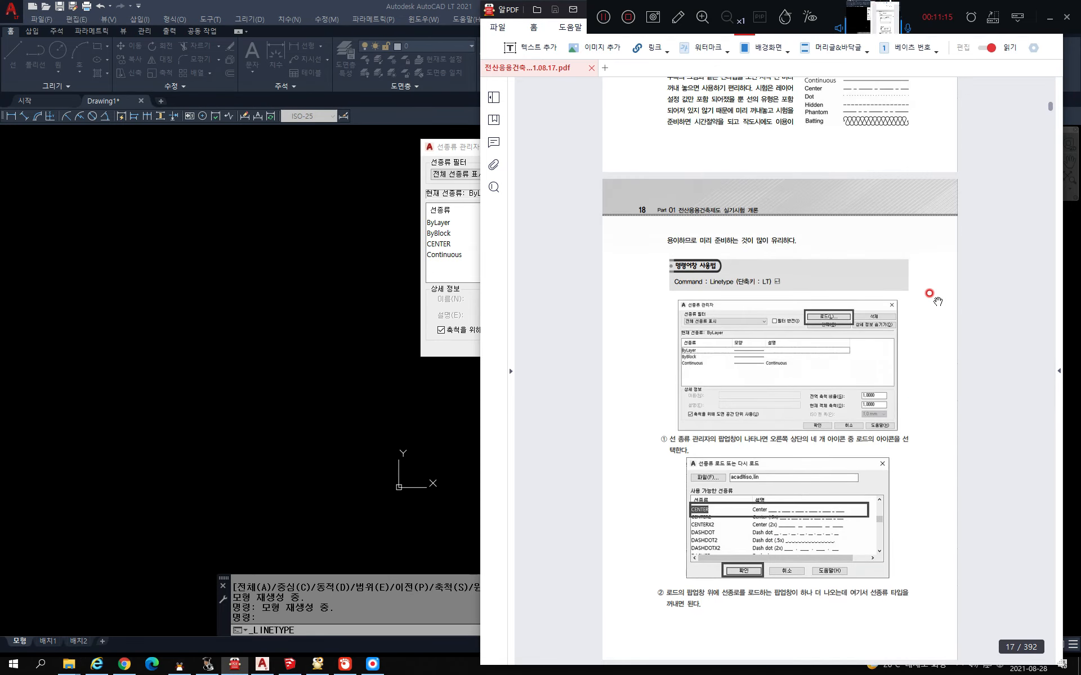
{"action": "scroll", "coordinate": [799, 407], "scroll_direction": "down", "scroll_amount": 2}
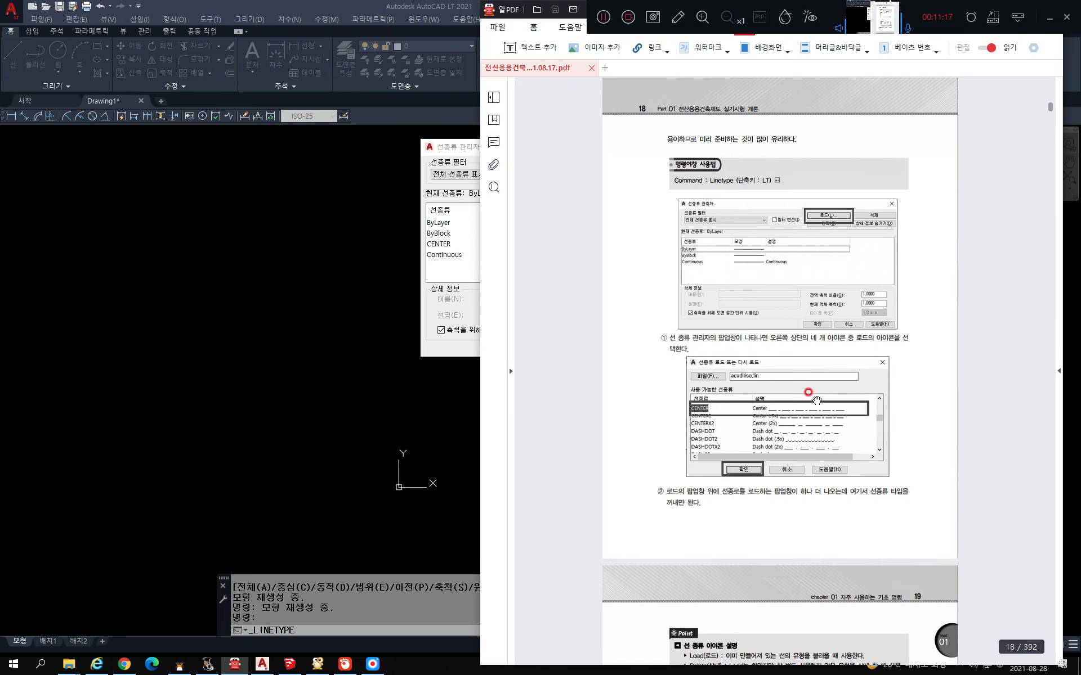
Step: Examine the textbook sections from command usage and LINE through LINETYPE, LAYER and PROPERTIES to MATCHPROP
{"action": "scroll", "coordinate": [808, 393], "scroll_direction": "up", "scroll_amount": 12}
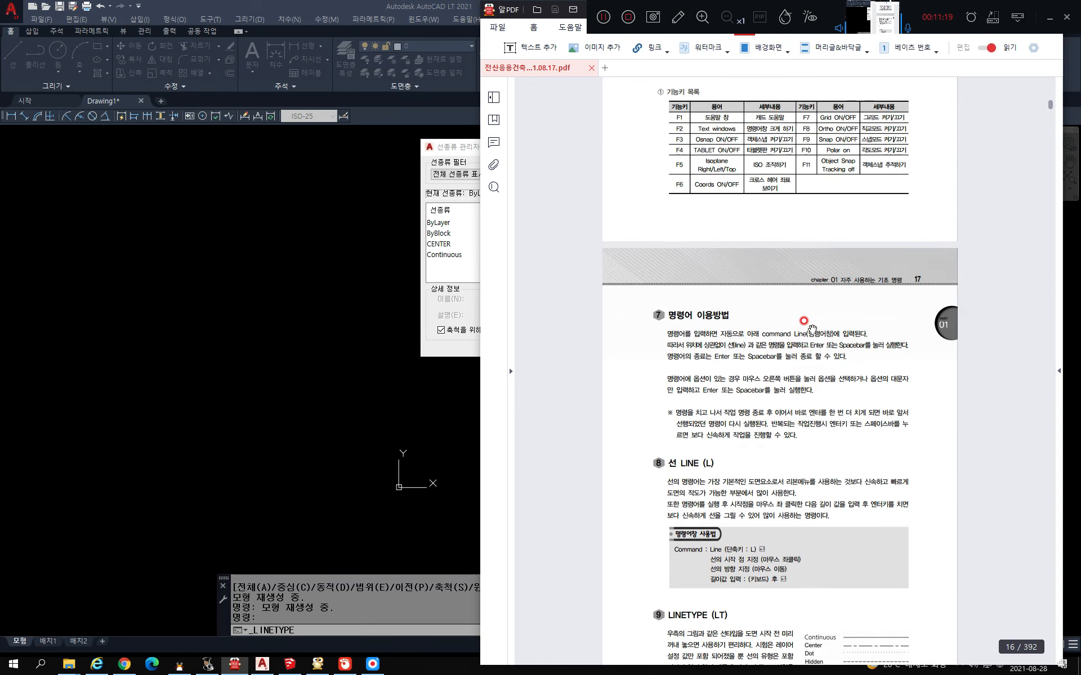
{"action": "scroll", "coordinate": [816, 331], "scroll_direction": "up", "scroll_amount": 1}
{"action": "scroll", "coordinate": [824, 336], "scroll_direction": "down", "scroll_amount": 13}
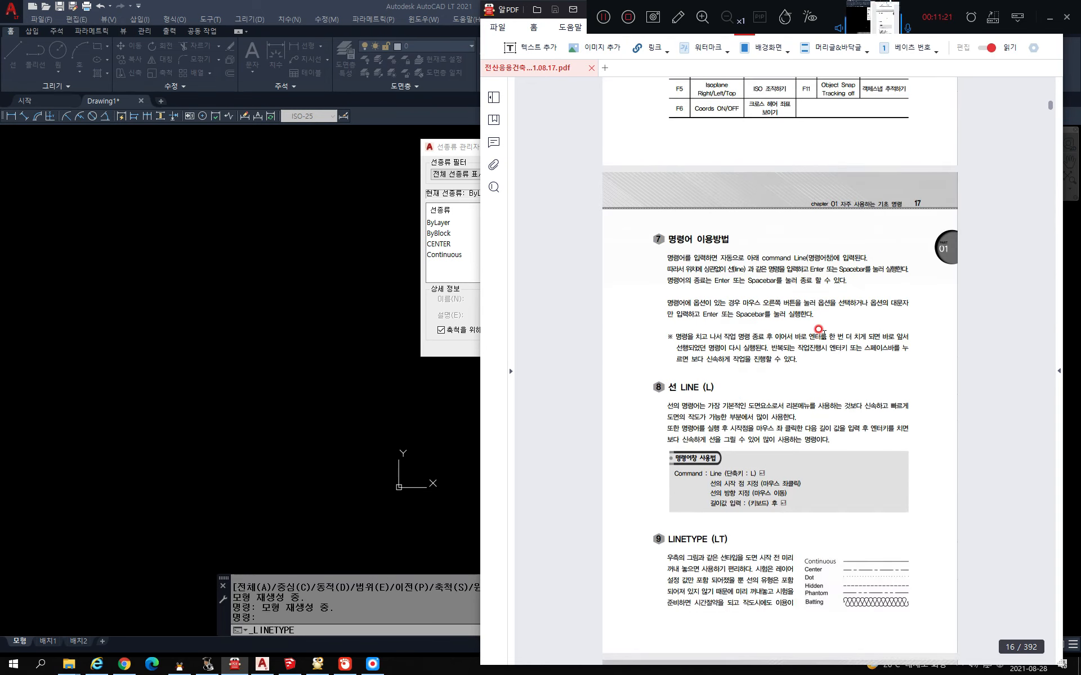
{"action": "scroll", "coordinate": [823, 333], "scroll_direction": "down", "scroll_amount": 13}
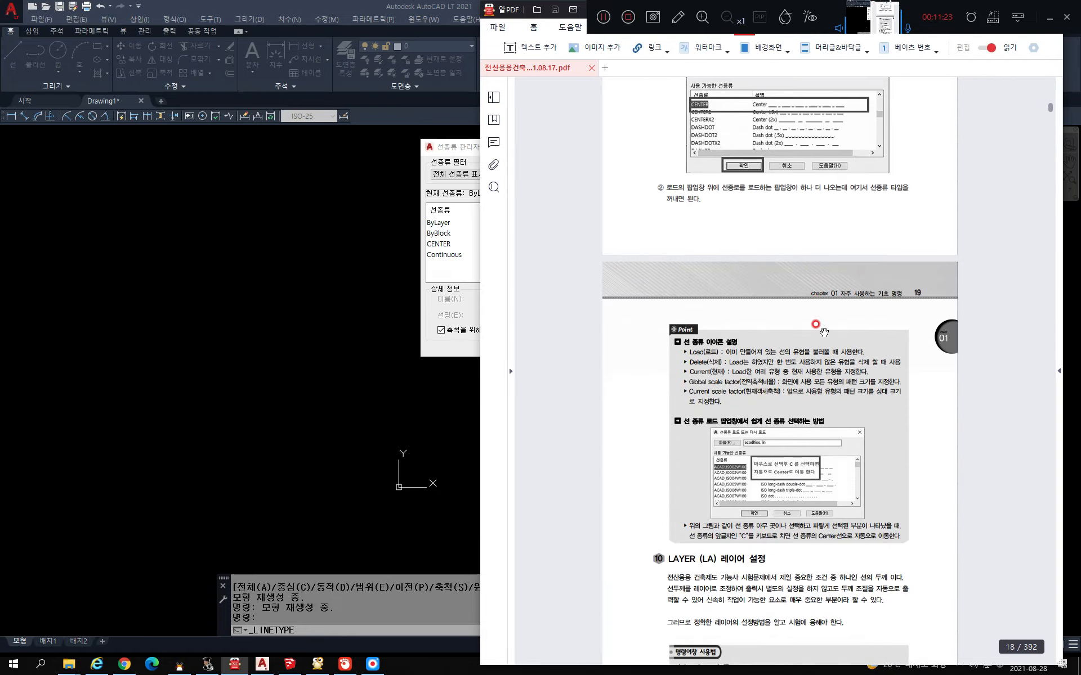
{"action": "scroll", "coordinate": [824, 332], "scroll_direction": "down", "scroll_amount": 12}
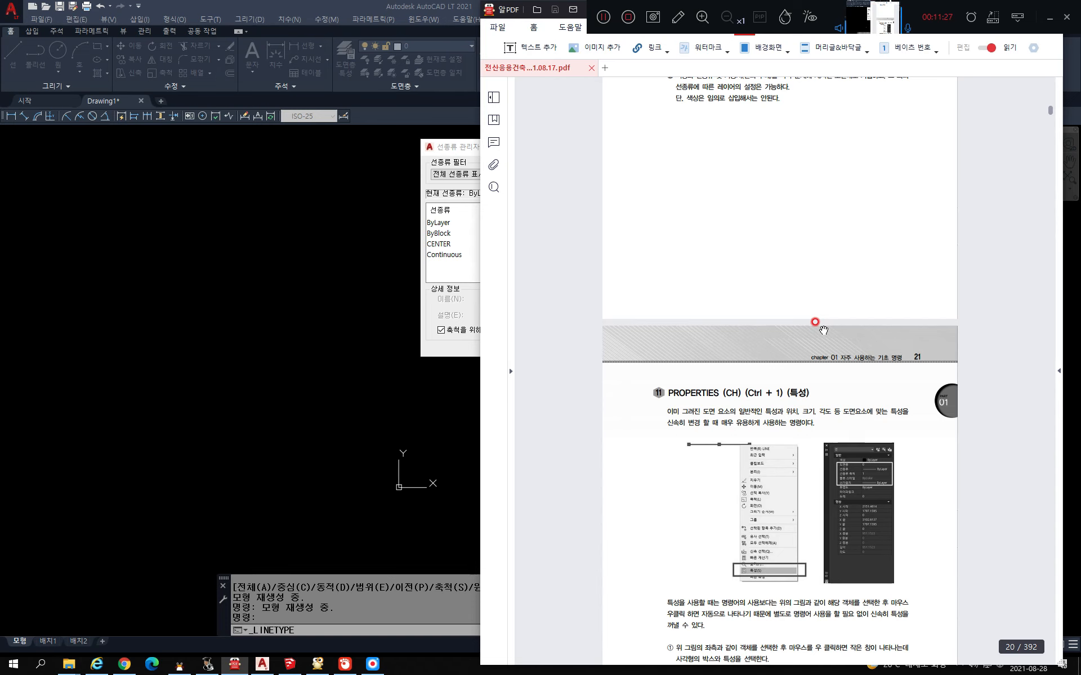
{"action": "scroll", "coordinate": [824, 329], "scroll_direction": "down", "scroll_amount": 12}
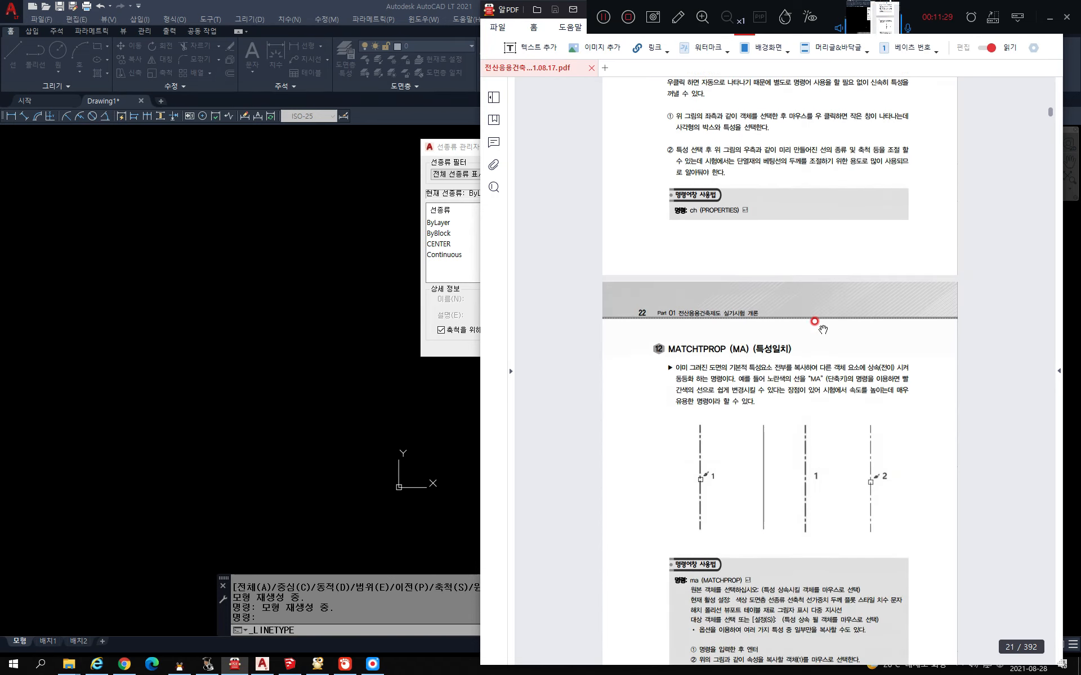